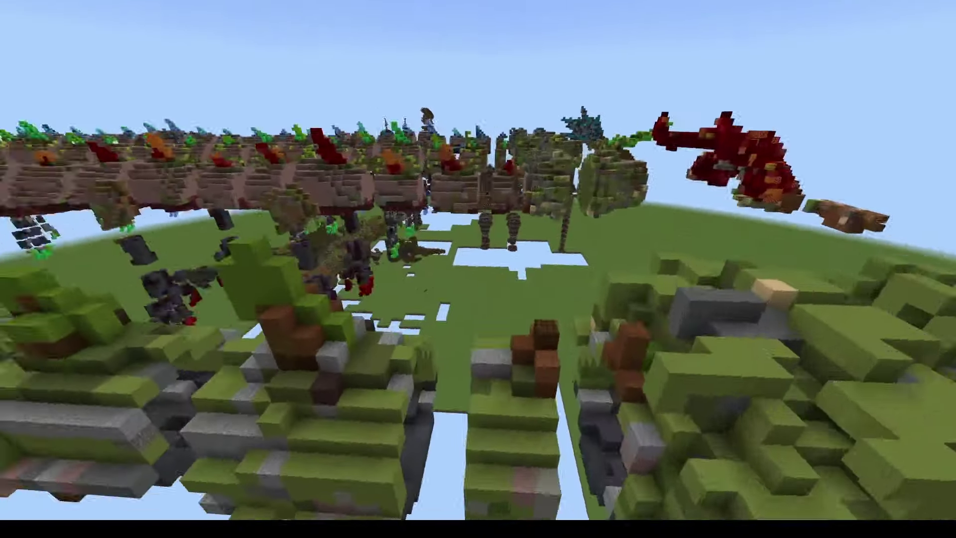
Show the HUD and fly in close to examine the floating block segments of the first build.
key(F1)
key(w)
key(shift)
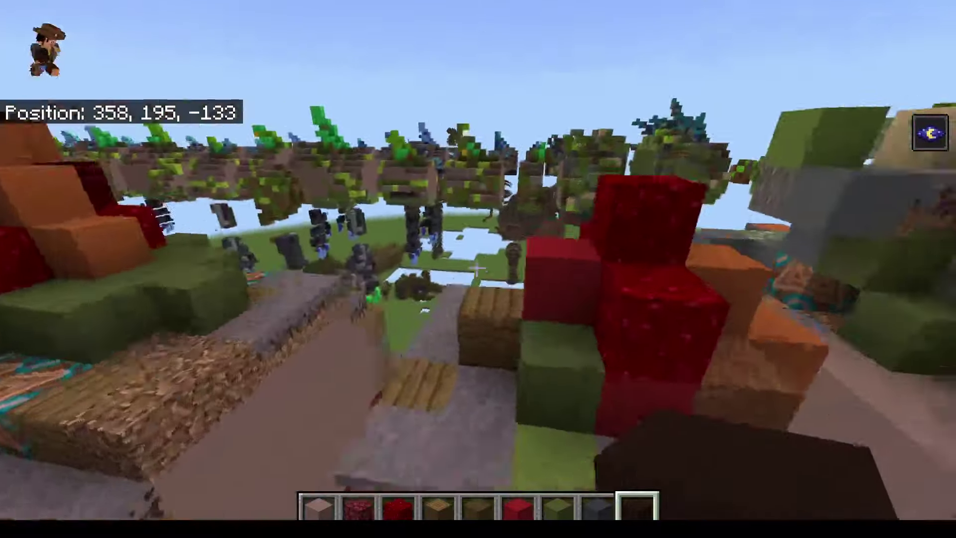
key(space)
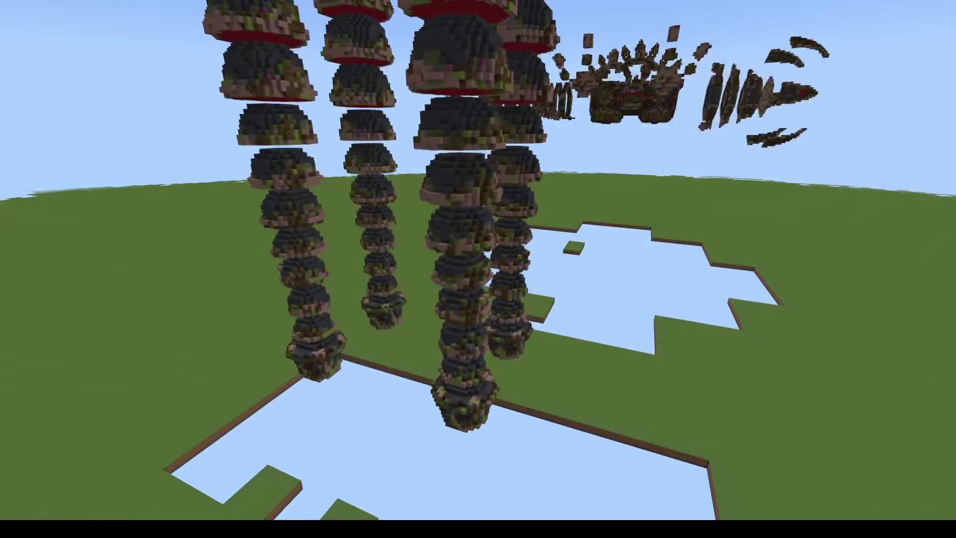
Examine the segmented leg columns with the HUD shown, closing in on the gap between two domed segments of the nearest column.
key(d)
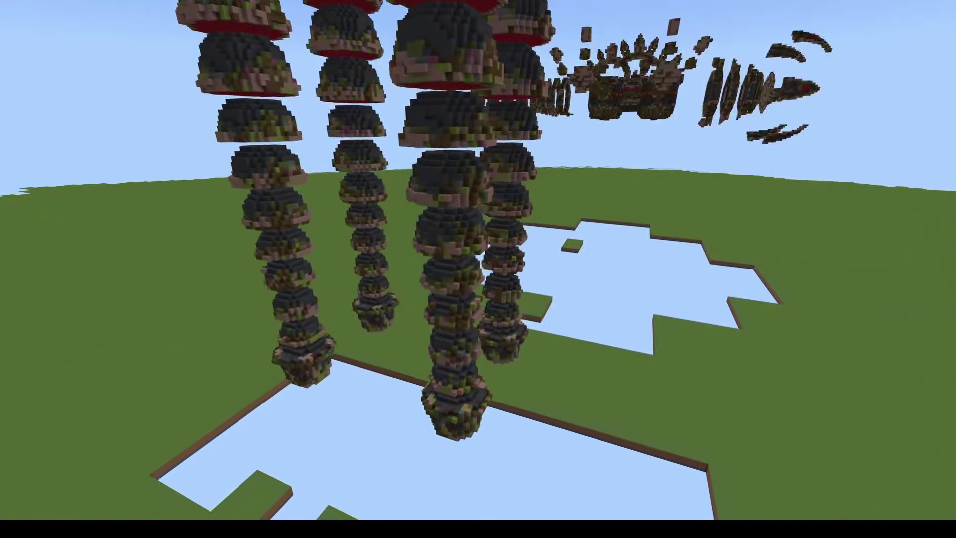
key(d)
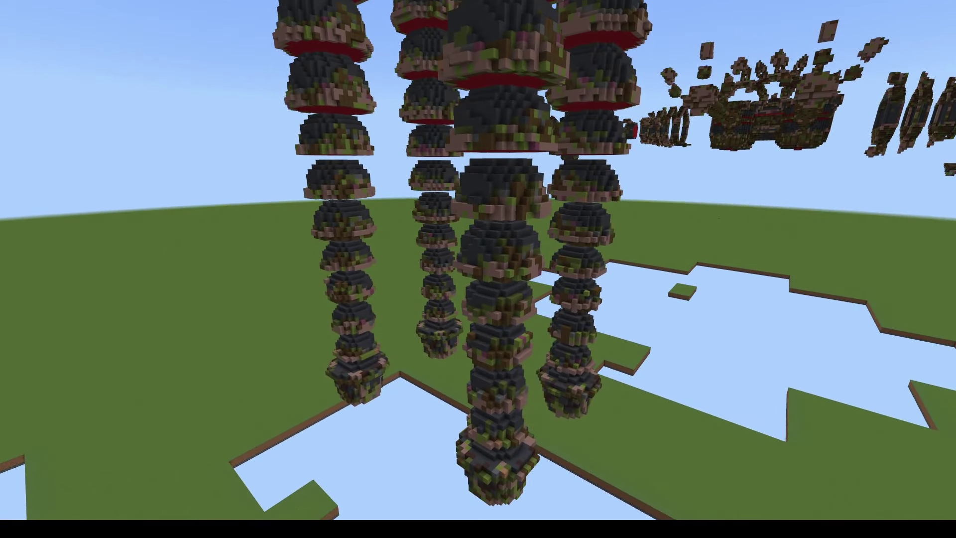
key(d)
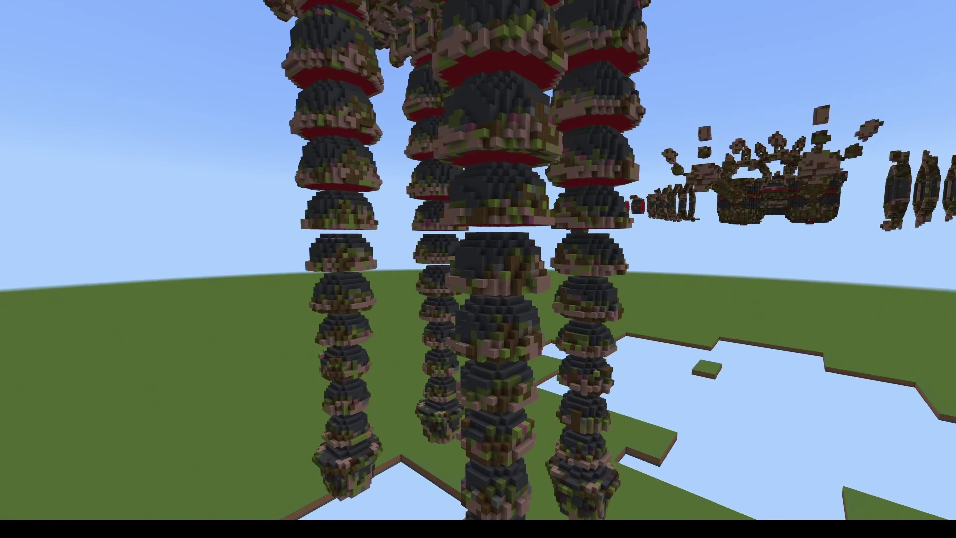
key(F1)
key(w)
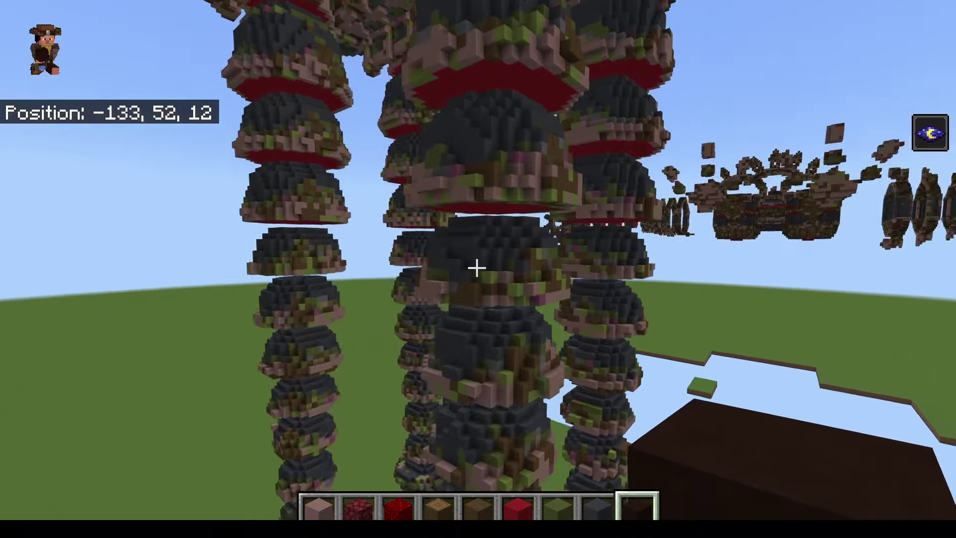
key(w)
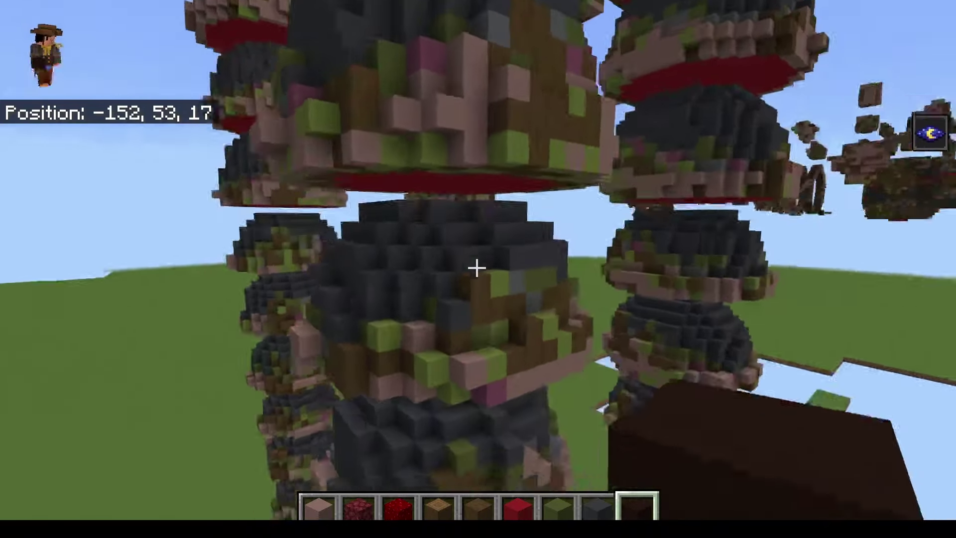
key(s)
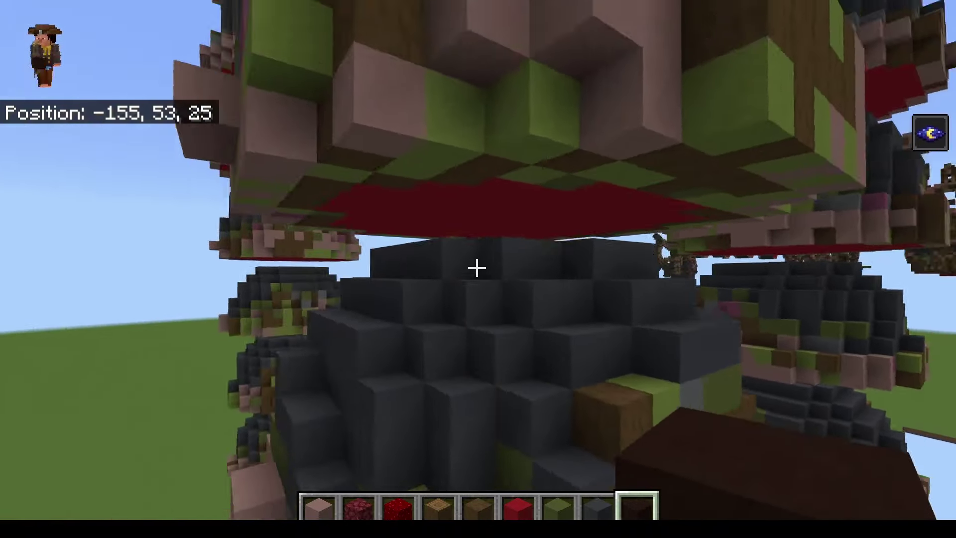
key(w)
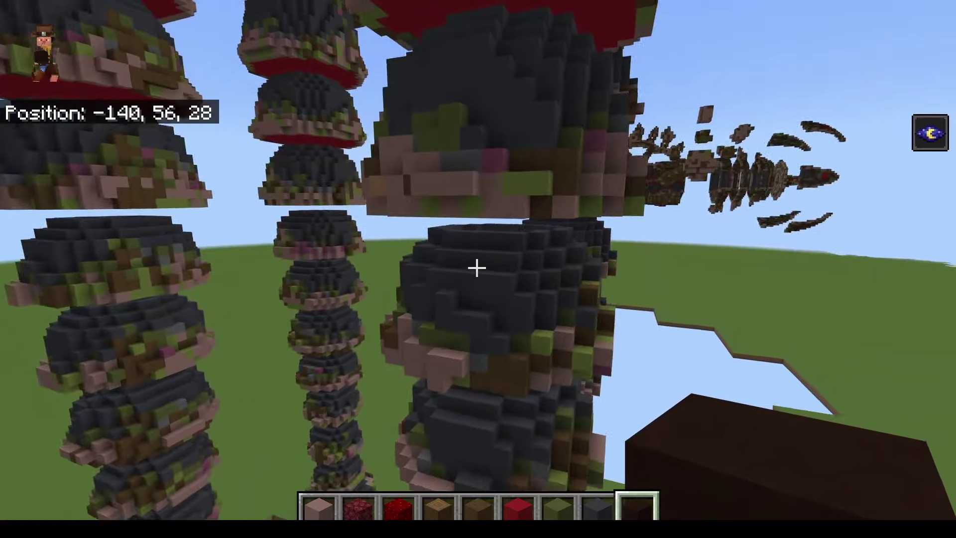
key(shift)
key(w)
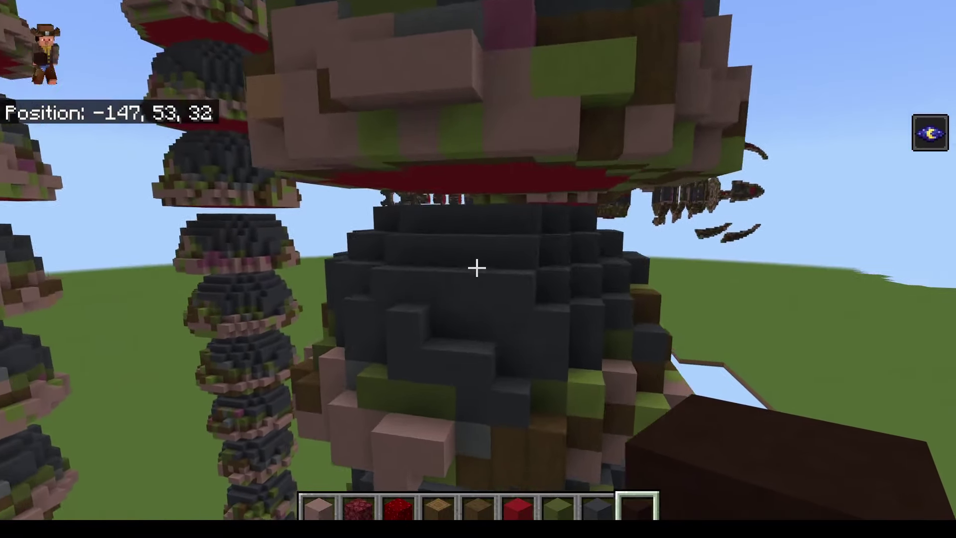
key(w)
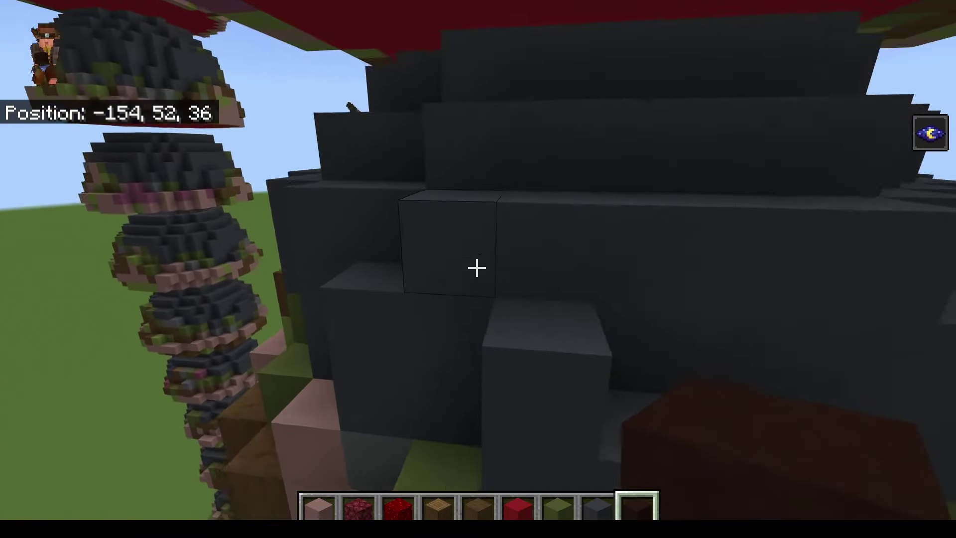
Inspect the red underside and the stepped dark top at the gap between the leg segments, and back away from the column.
key(s)
key(space)
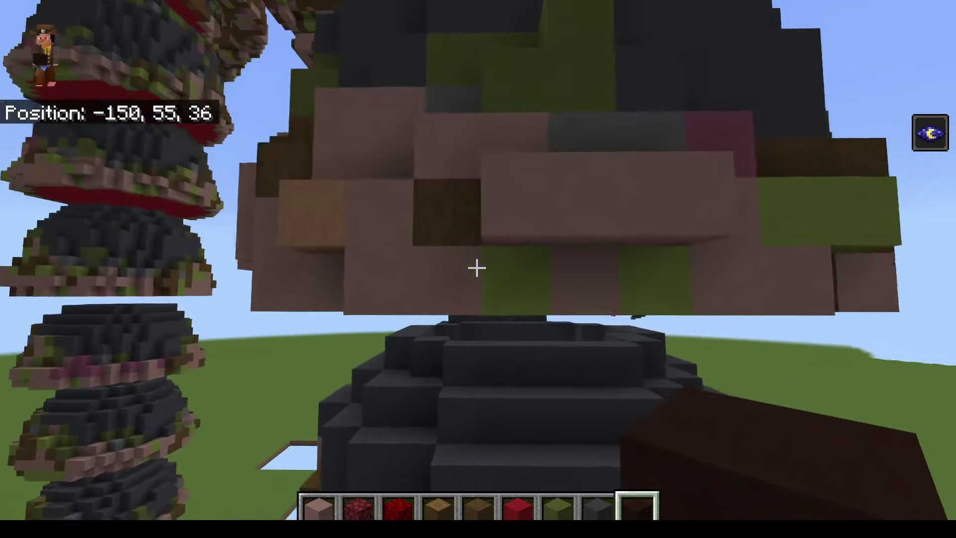
key(w)
key(shift)
key(shift)
key(w)
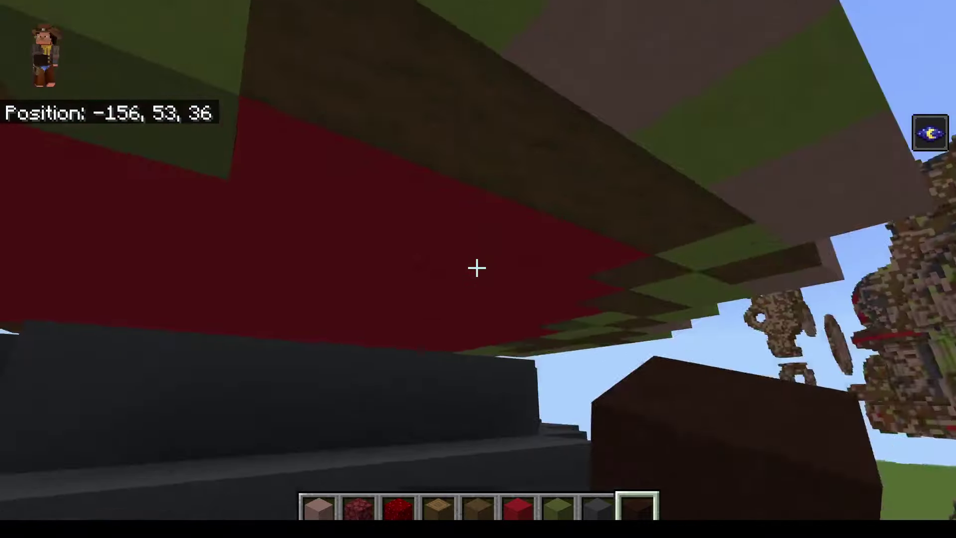
key(s)
key(s)
key(d)
key(w)
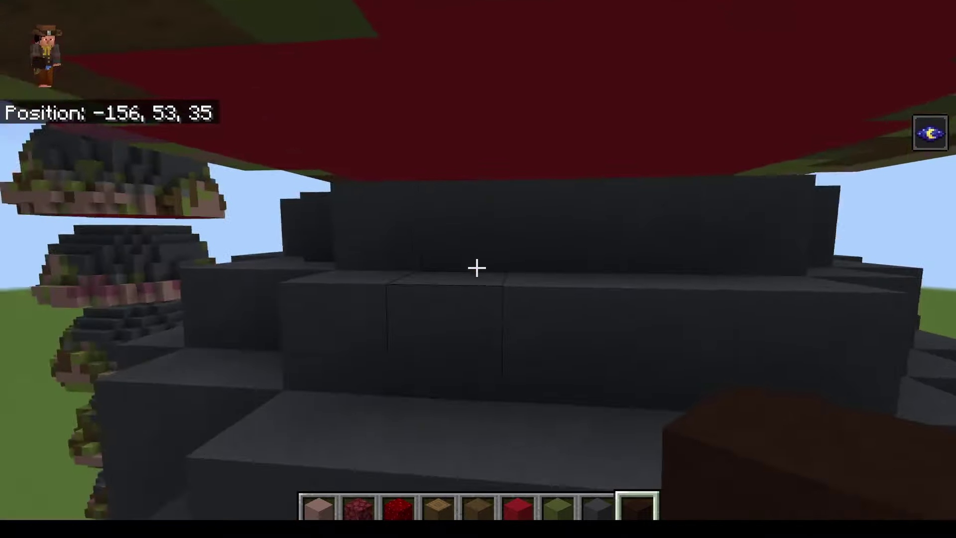
key(s)
key(s)
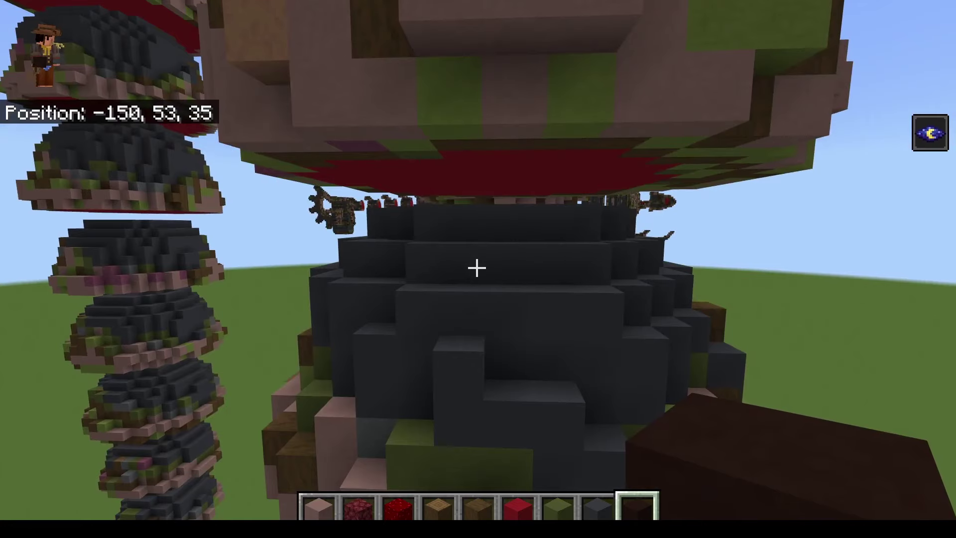
key(s)
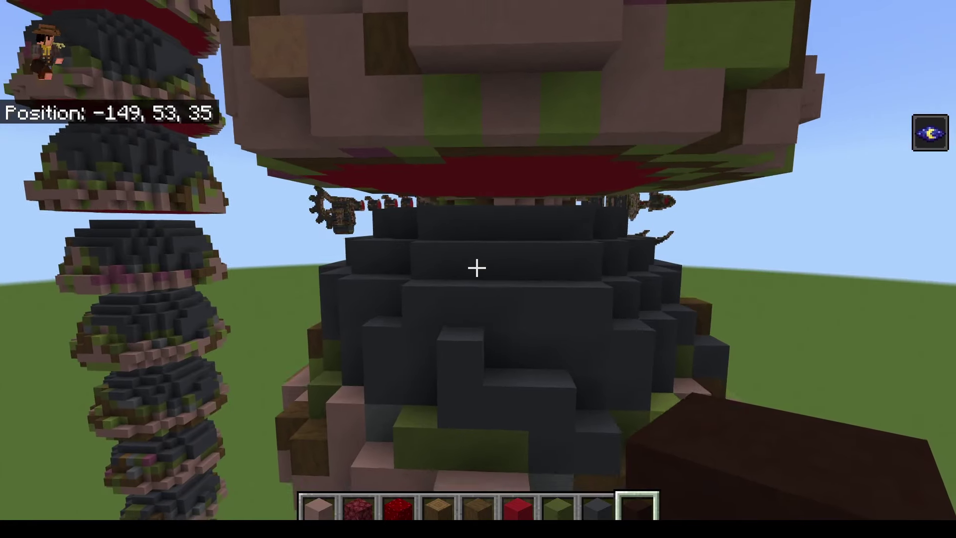
key(s)
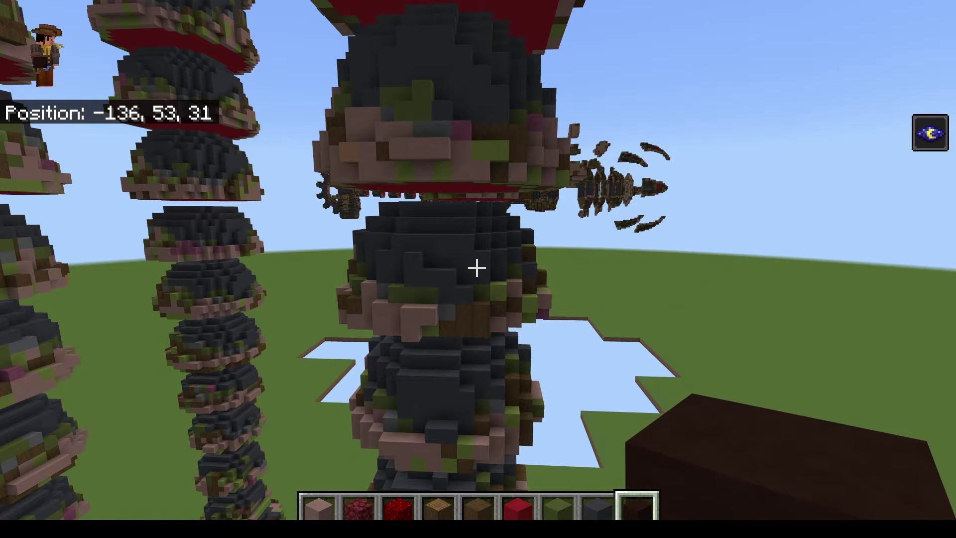
Fly to the row of small separated segments beside the main body and examine them one after another.
key(w)
key(space)
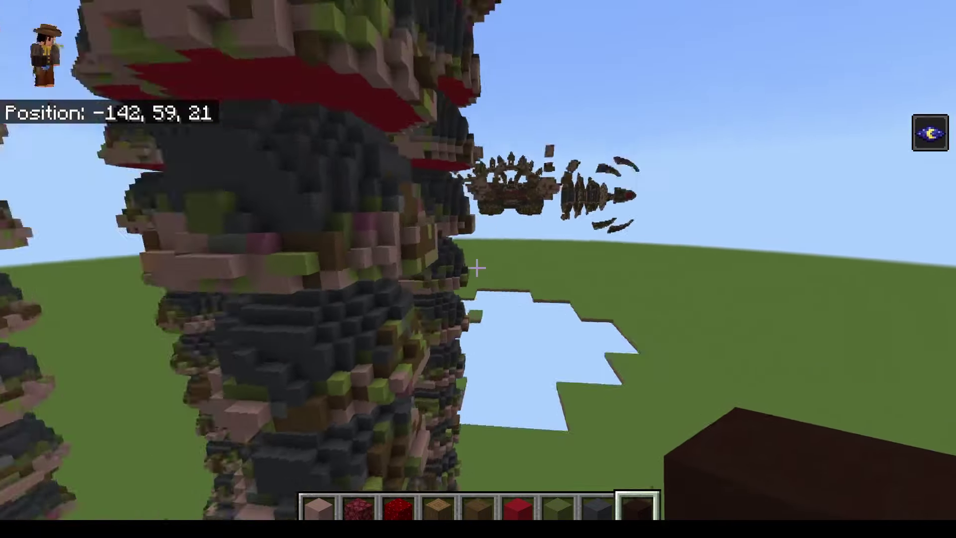
key(w)
key(space)
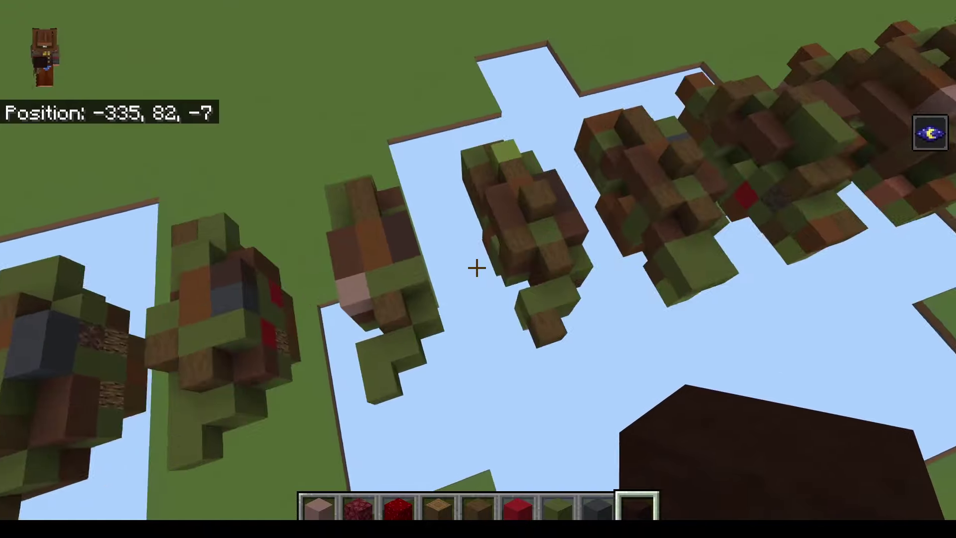
key(shift)
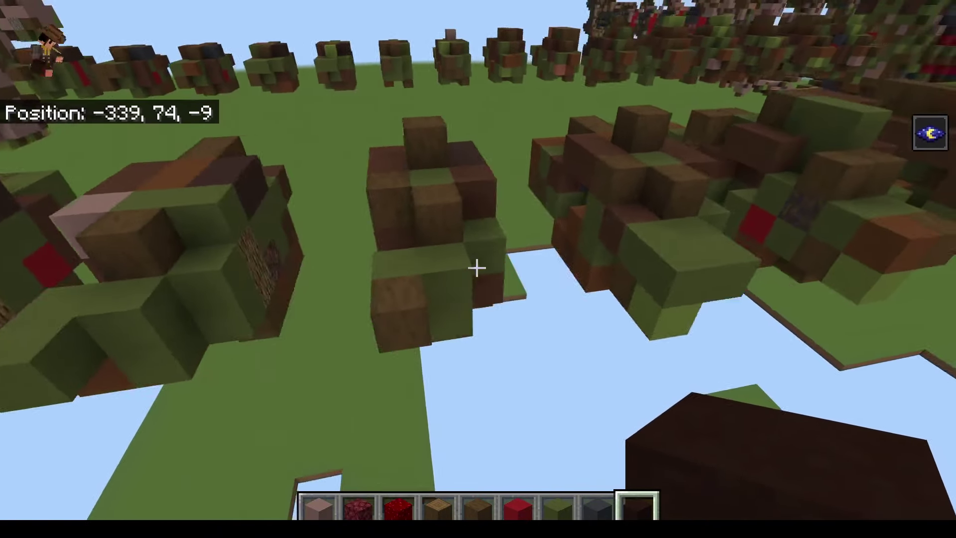
key(w)
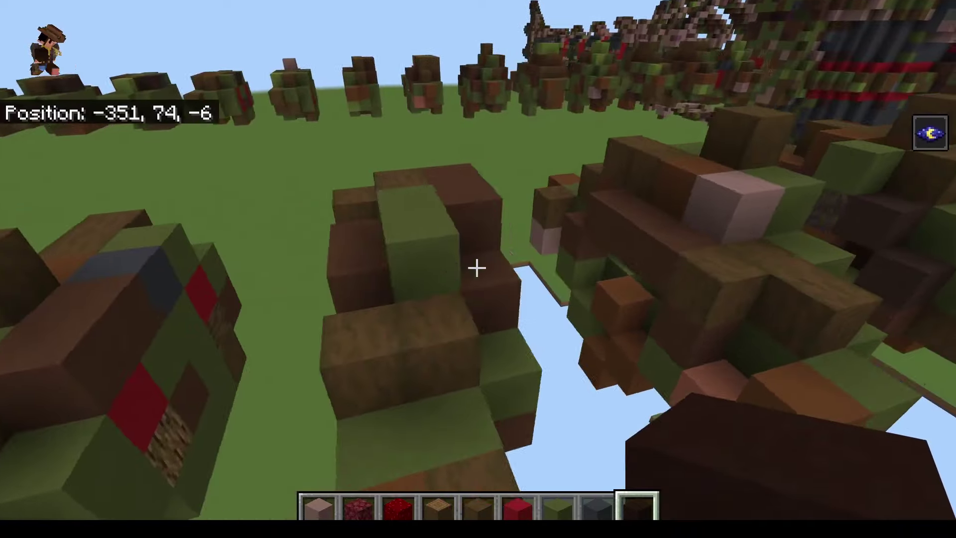
key(w)
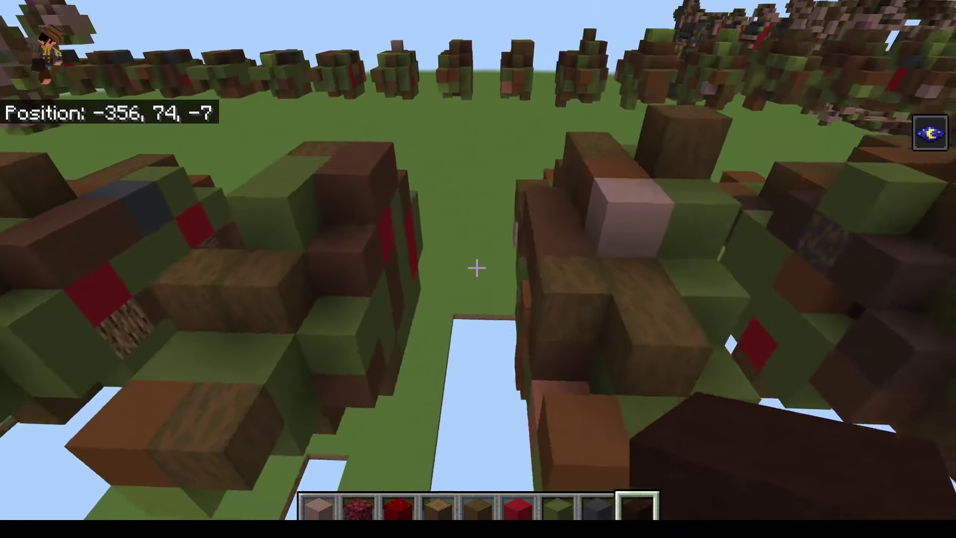
key(w)
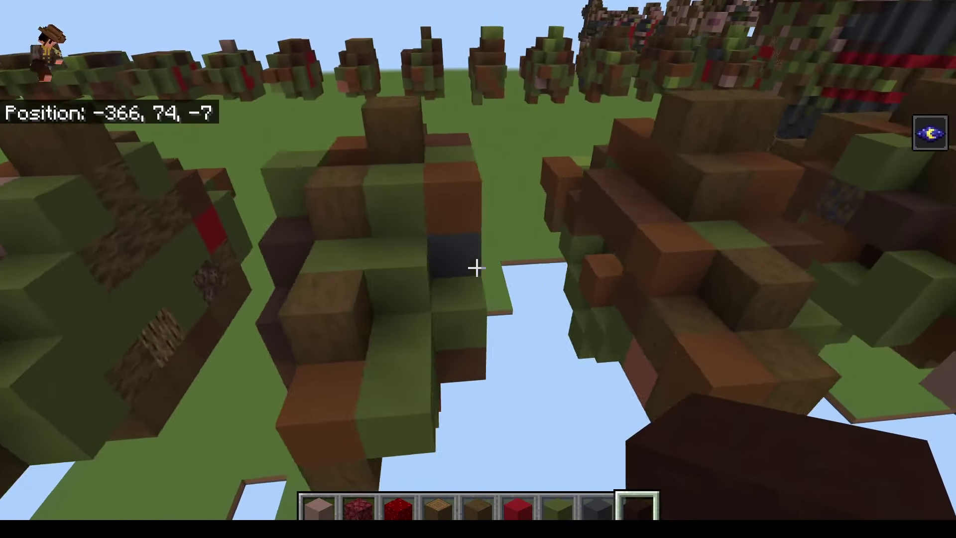
key(w)
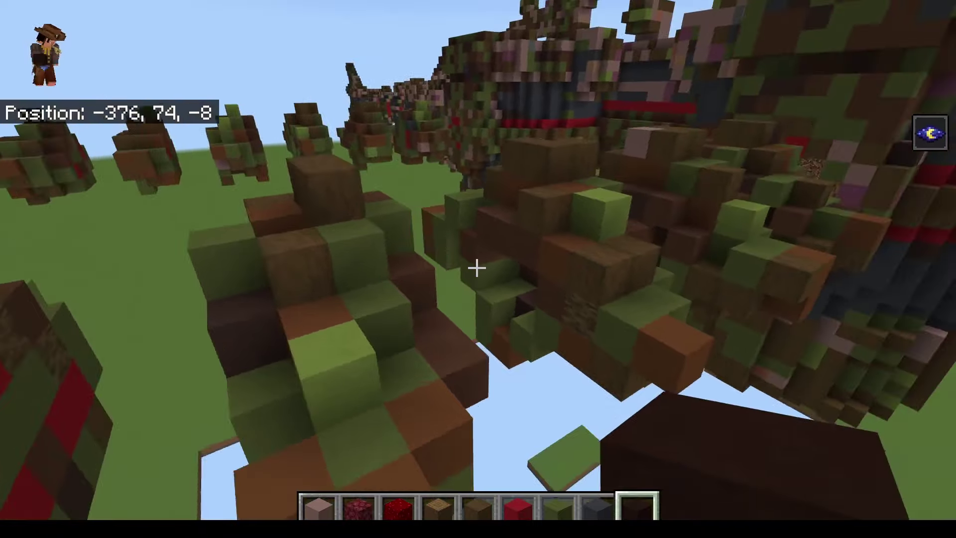
key(w)
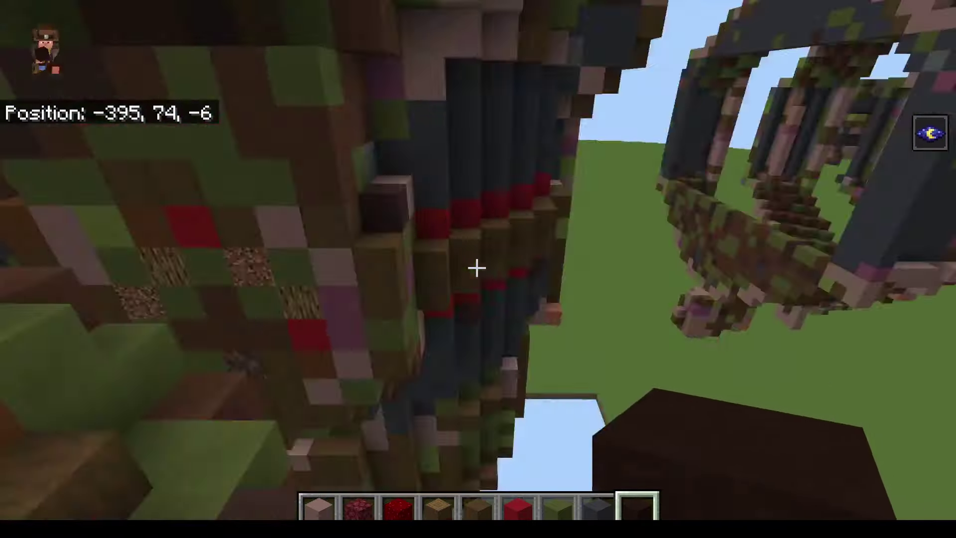
Examine the open side of the main body and the separated arched slices in front of it.
key(w)
key(w)
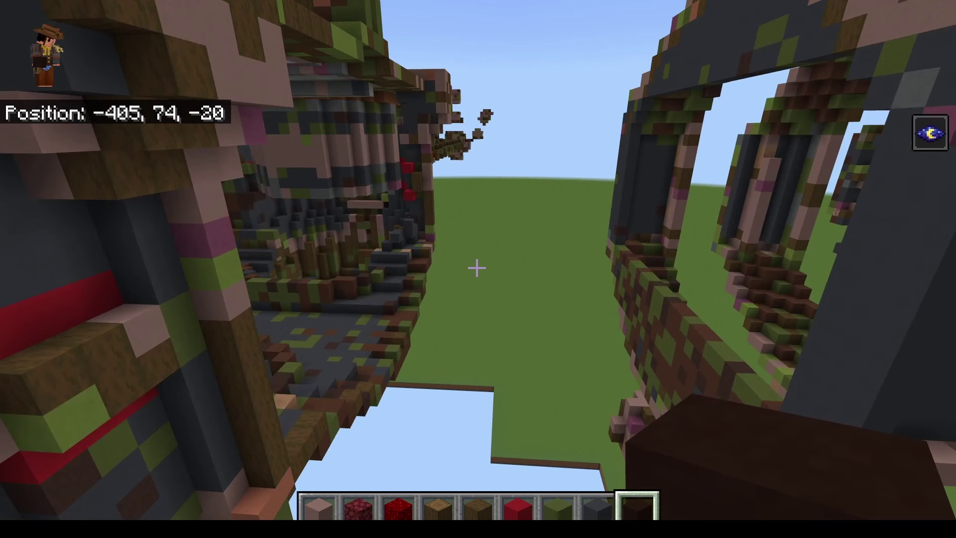
key(w)
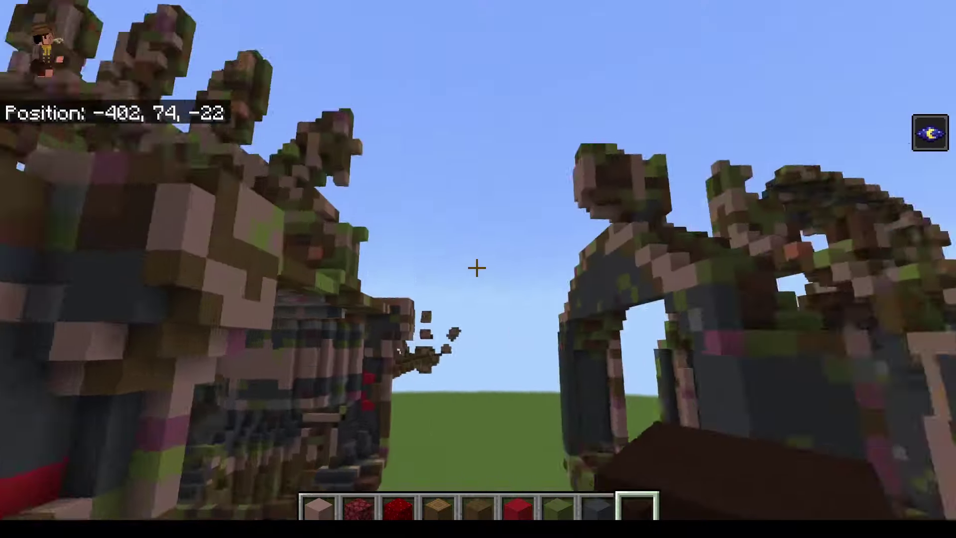
key(w)
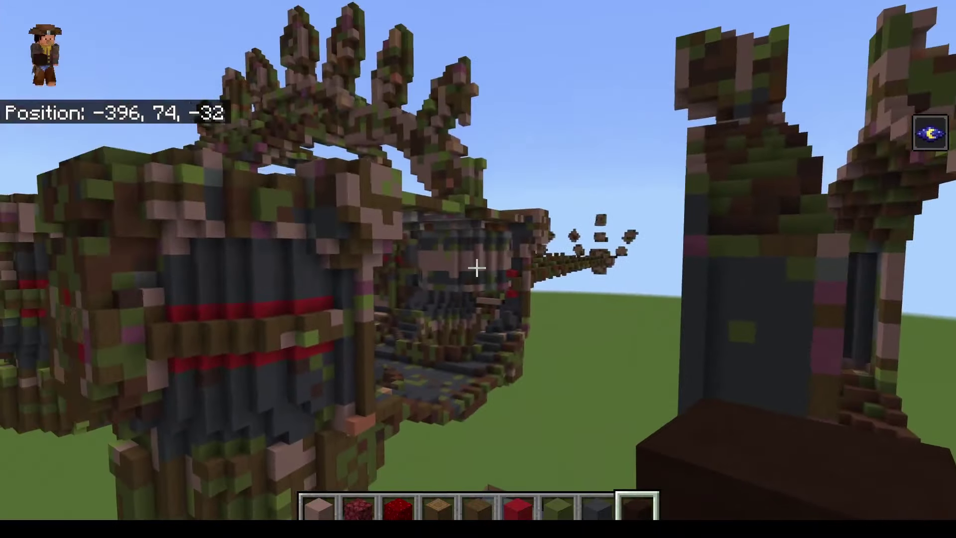
key(w)
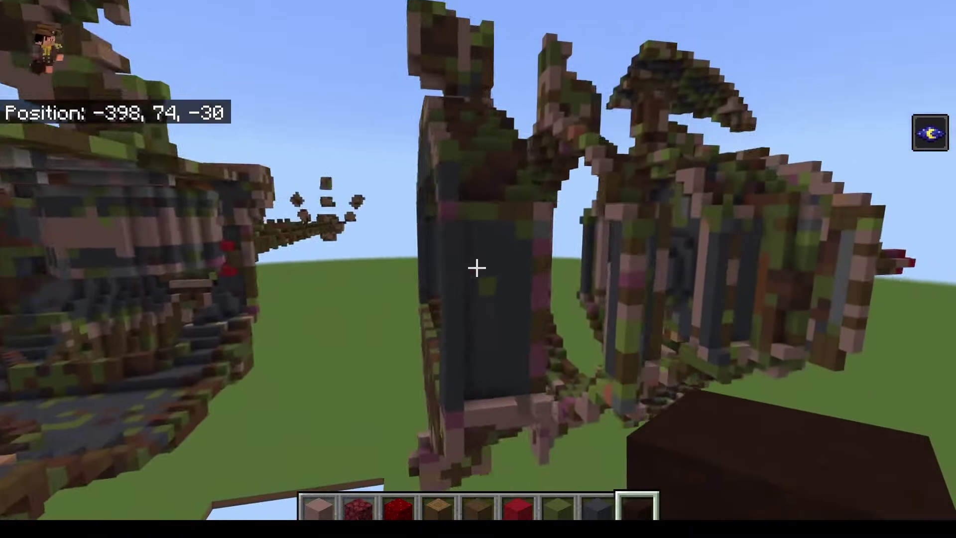
key(w)
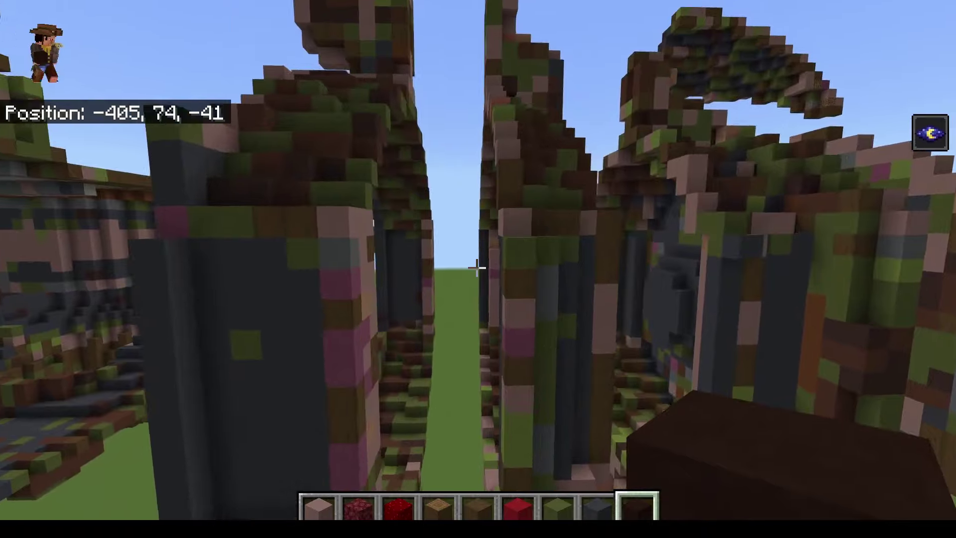
key(w)
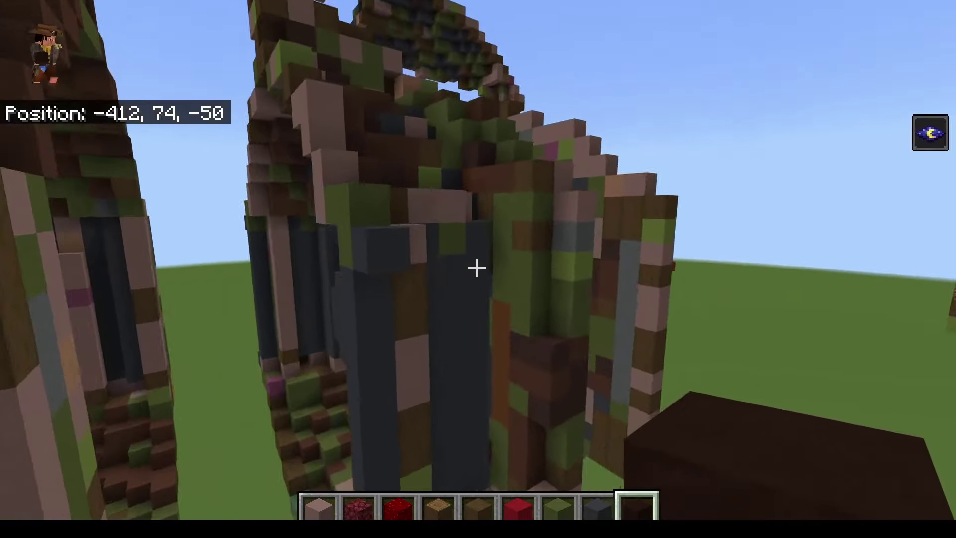
key(w)
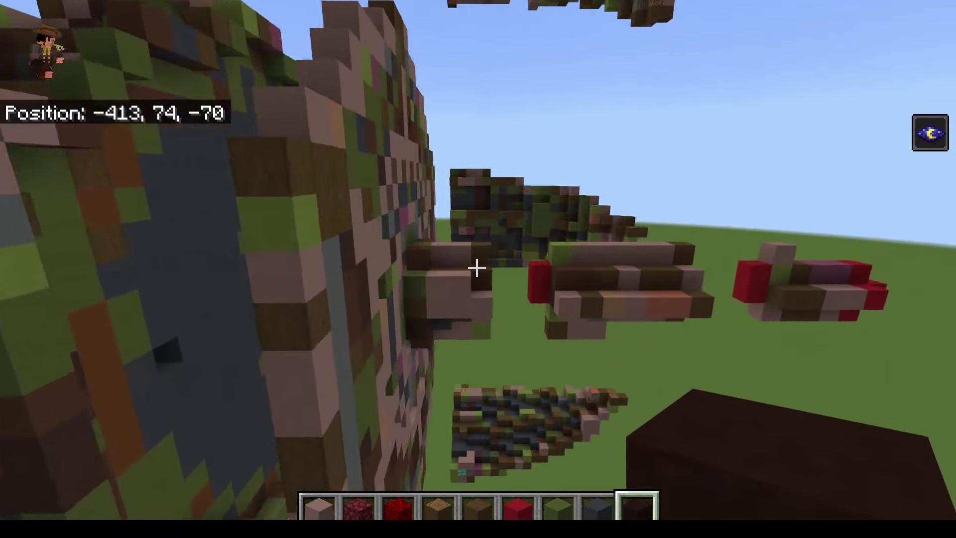
Rise past the floating pointed pieces and survey the main body's upper deck and spires from above.
key(w)
key(space)
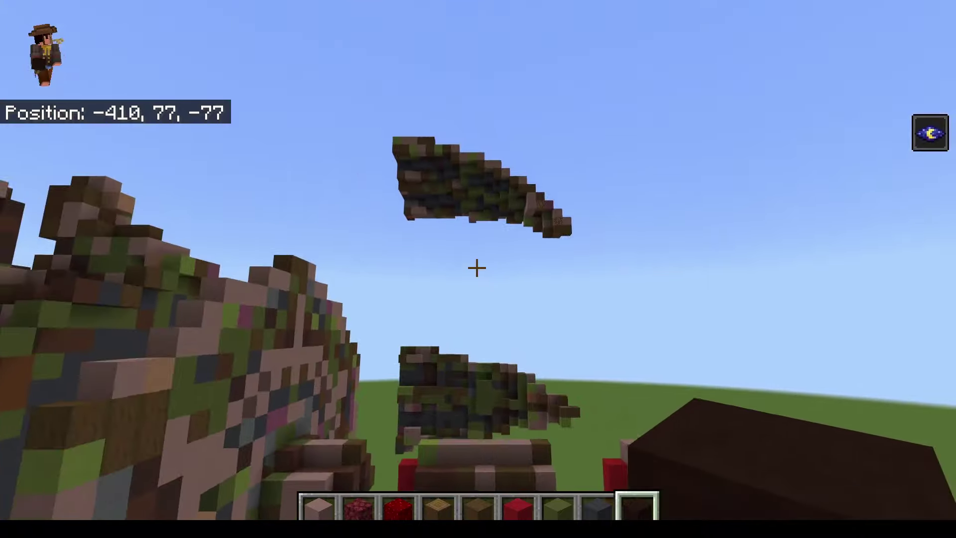
key(w)
key(space)
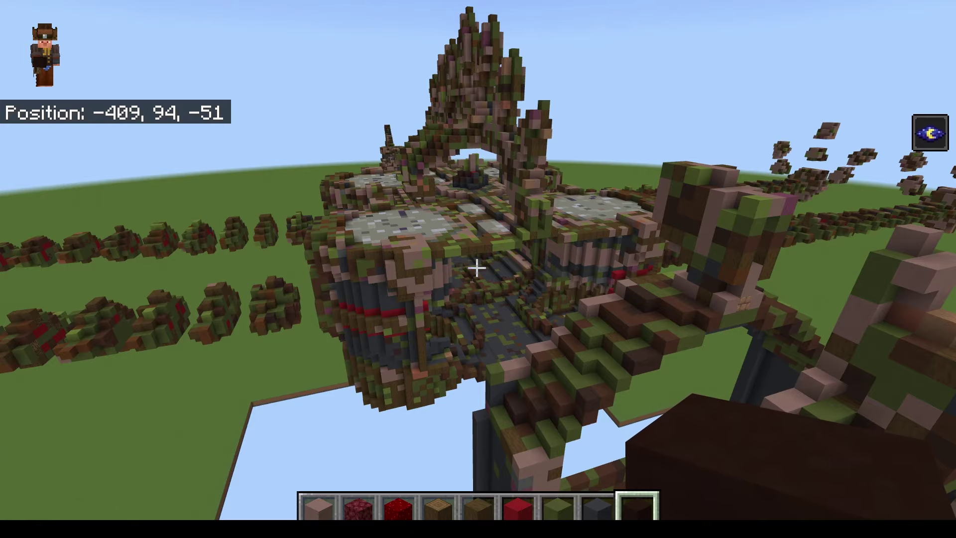
key(w)
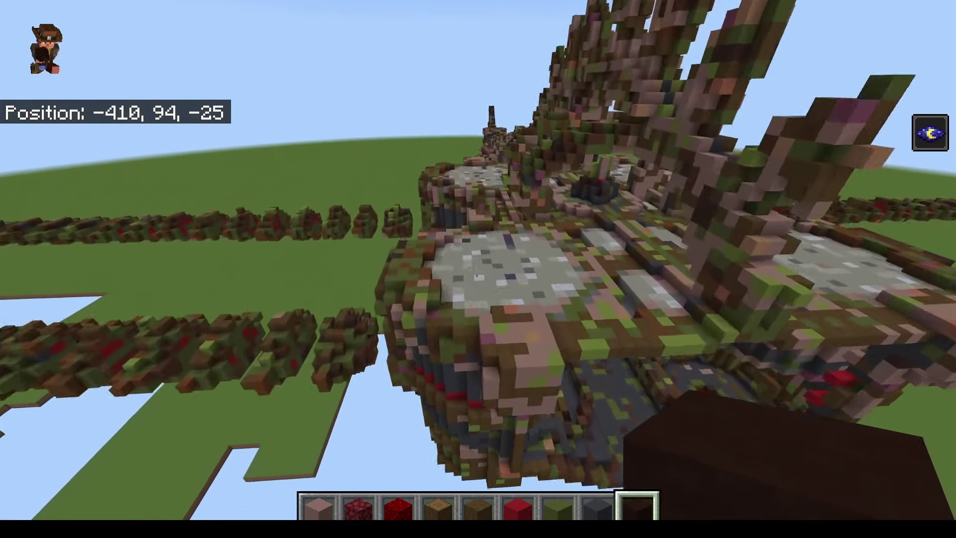
Fly around the main body and examine the two rows of separated limb segments beside it from above.
key(w)
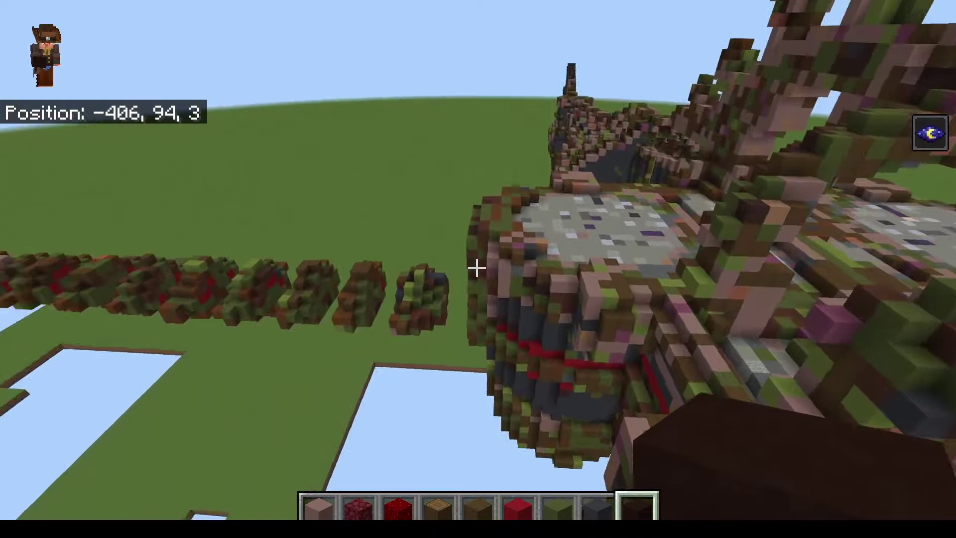
key(s)
key(space)
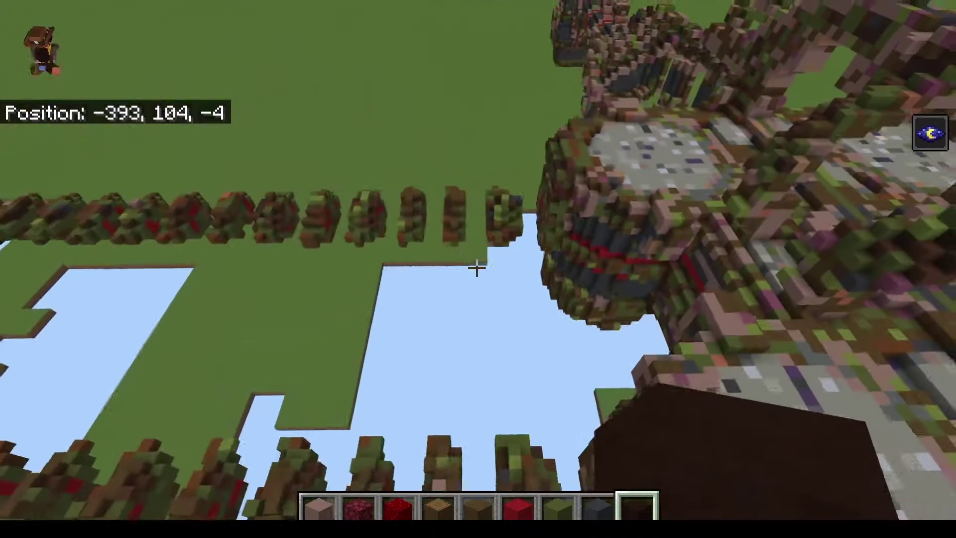
key(s)
key(space)
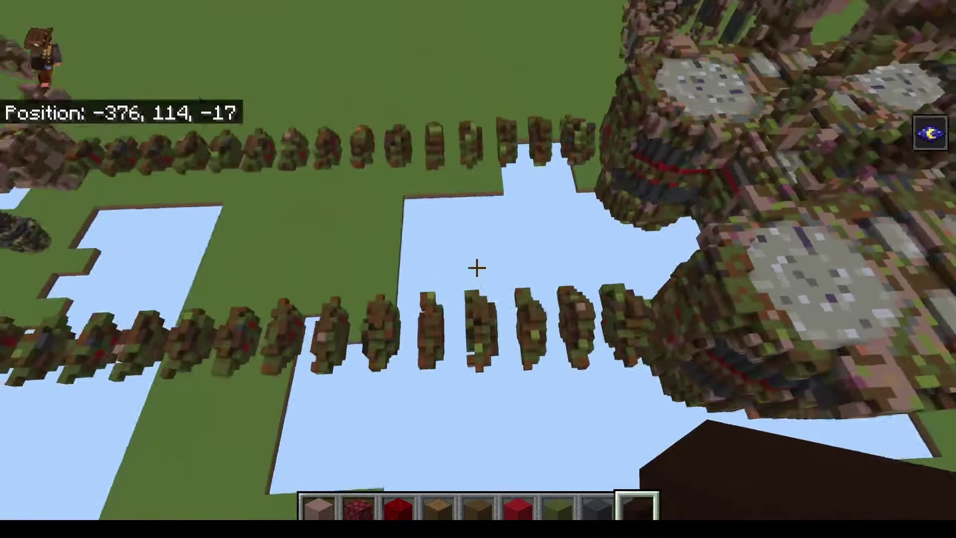
key(s)
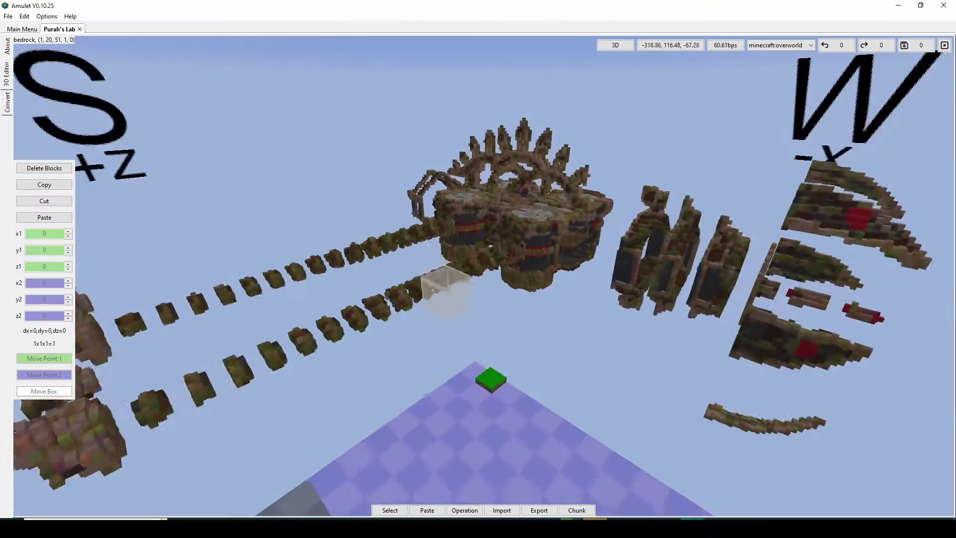
Switch to Amulet with the Purah's Lab world and fly close to the rows of separated limb segments.
key(w)
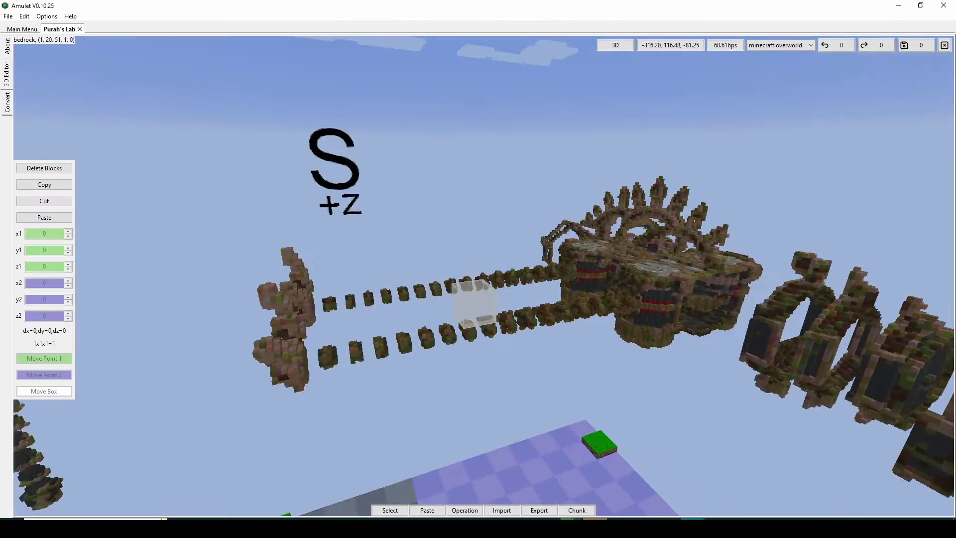
key(s)
key(w)
right_click(483, 276)
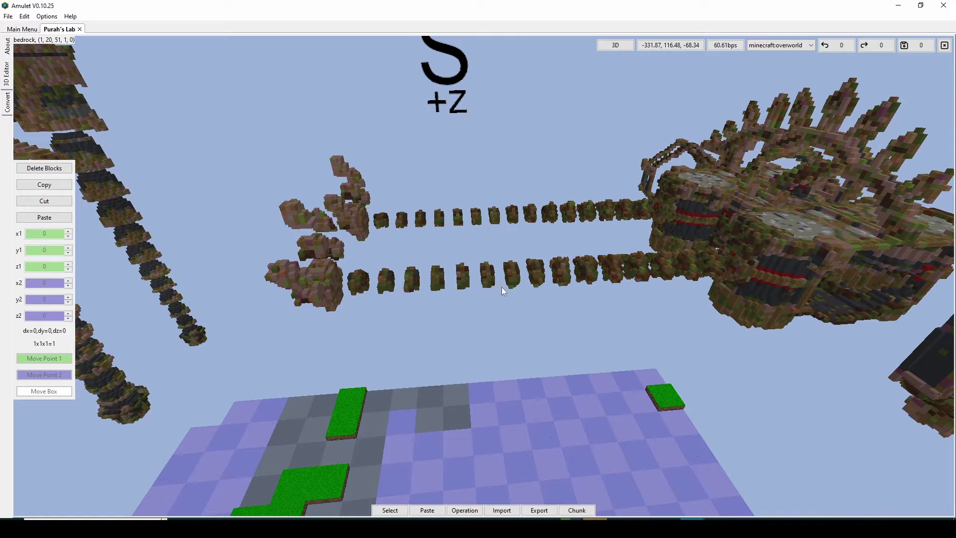
key(w)
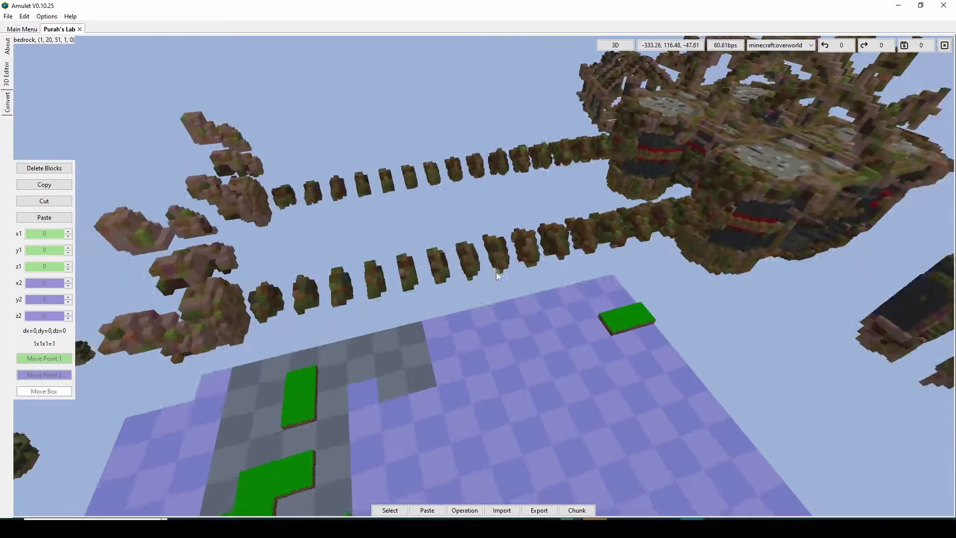
right_click(496, 275)
key(w)
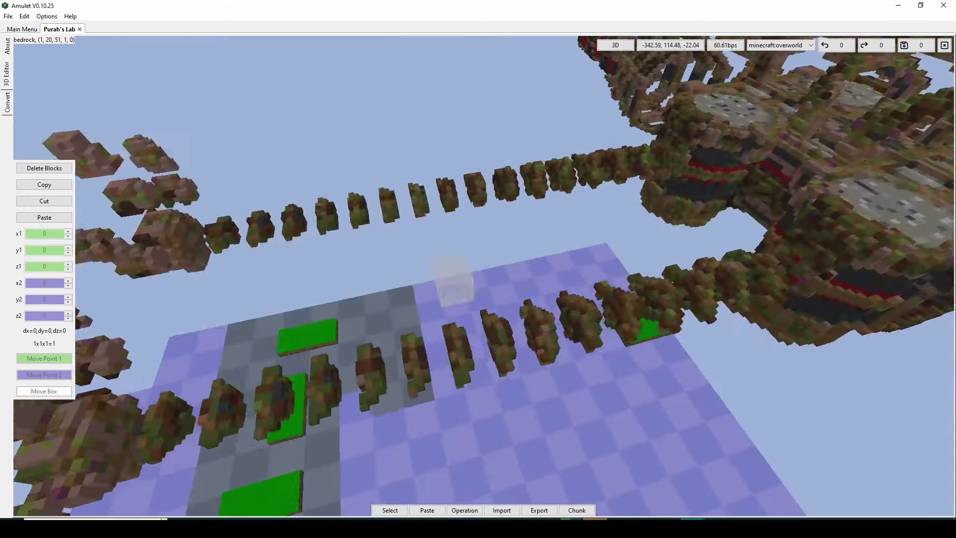
key(shift)
right_click(480, 274)
key(w)
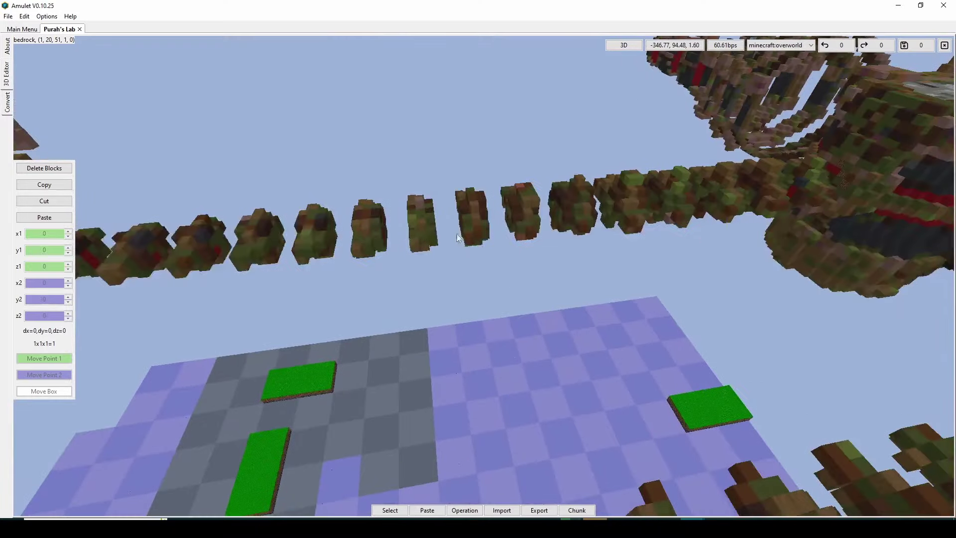
Select a 16x43x60 block box around several neighbouring limb segments across both rows.
click(458, 216)
key(s)
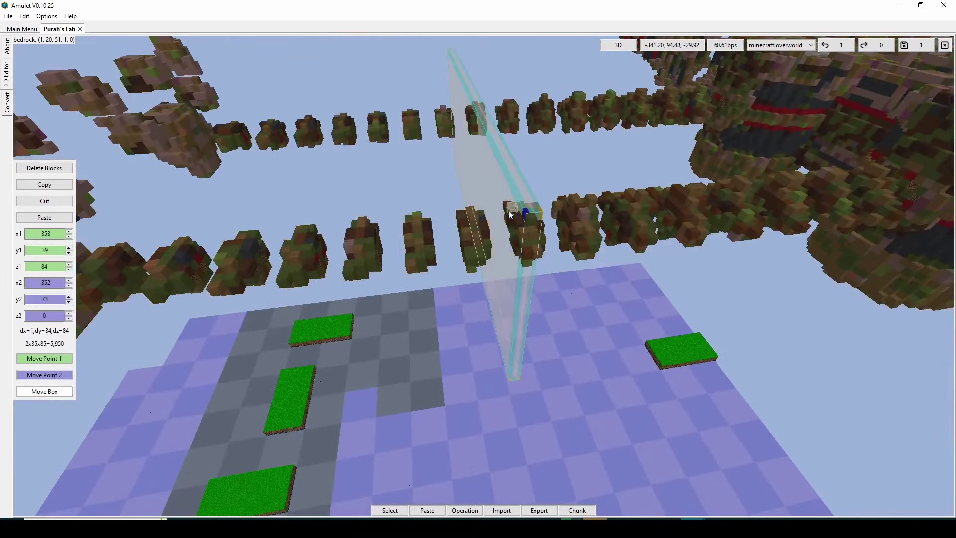
click(517, 213)
drag(519, 140, 513, 45)
drag(534, 147, 537, 172)
key(s)
drag(474, 172, 461, 143)
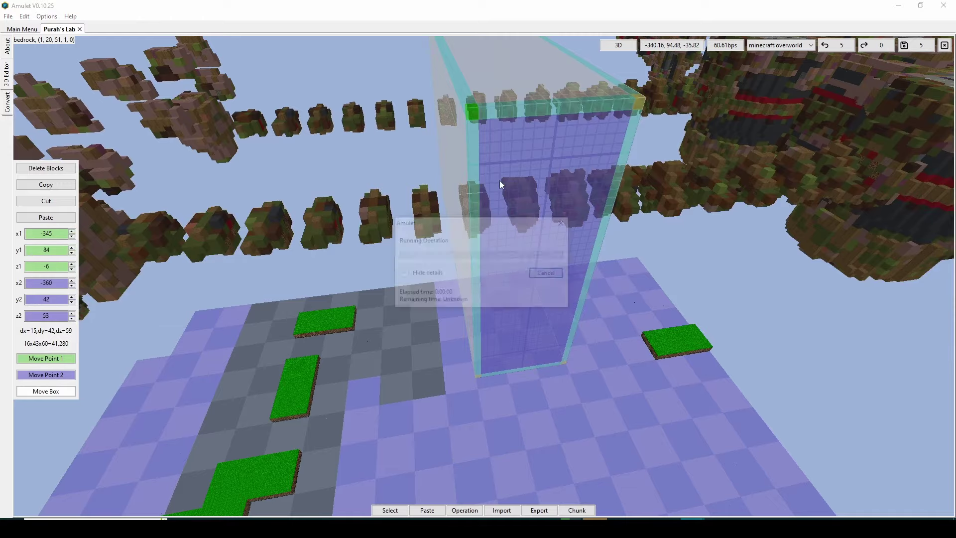
Cut the boxed limb segments, preview pasting them above the rows at -356, 96, 30, and undo the cut.
key(ctrl+v)
key(space)
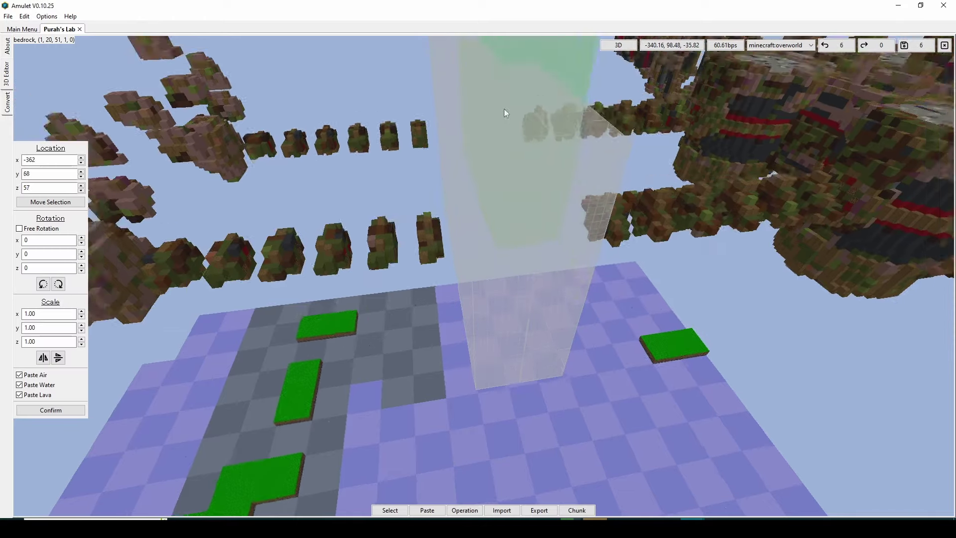
key(s)
key(a)
key(shift)
right_drag(546, 172, 483, 278)
key(w)
key(s)
key(d)
key(space)
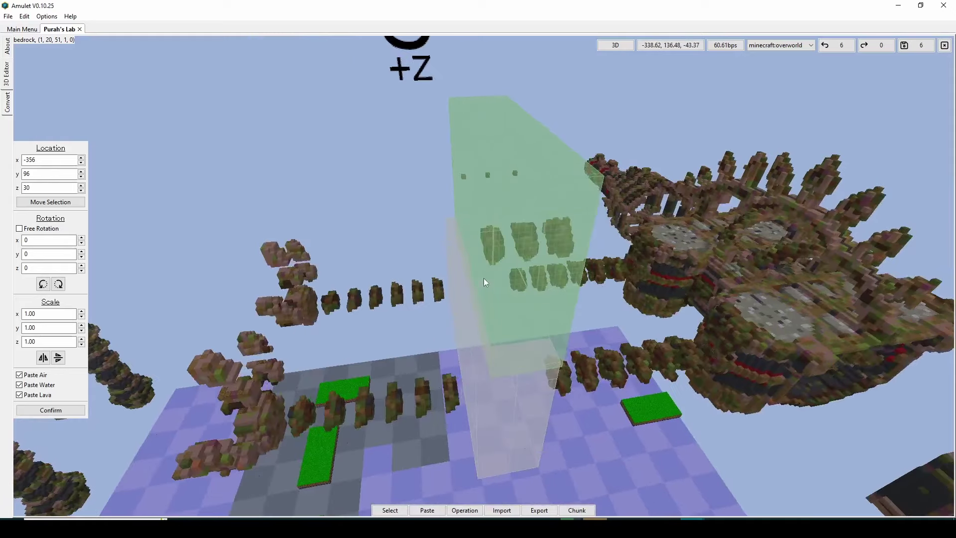
key(ctrl+z)
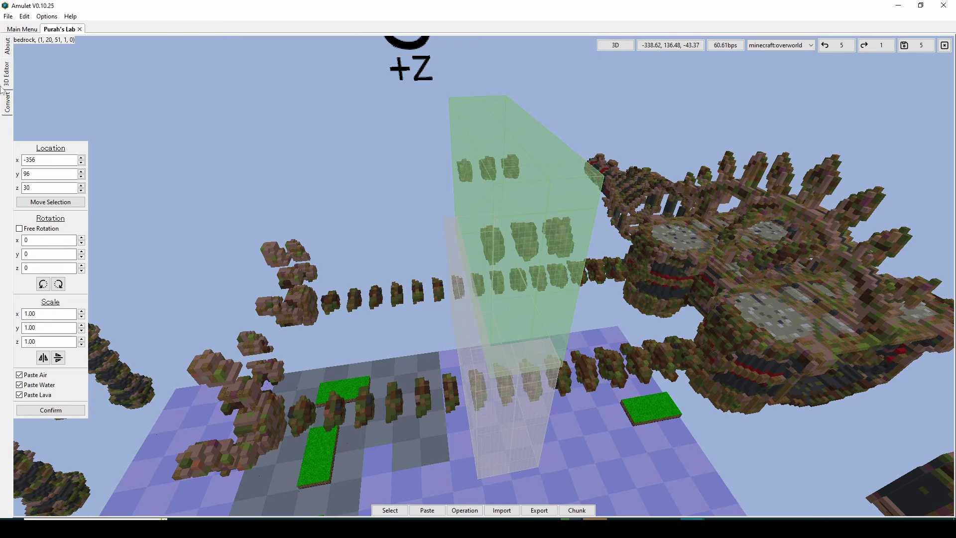
Choose the Java world Q2-Pain as the output world and convert Purah's Lab into it.
click(8, 105)
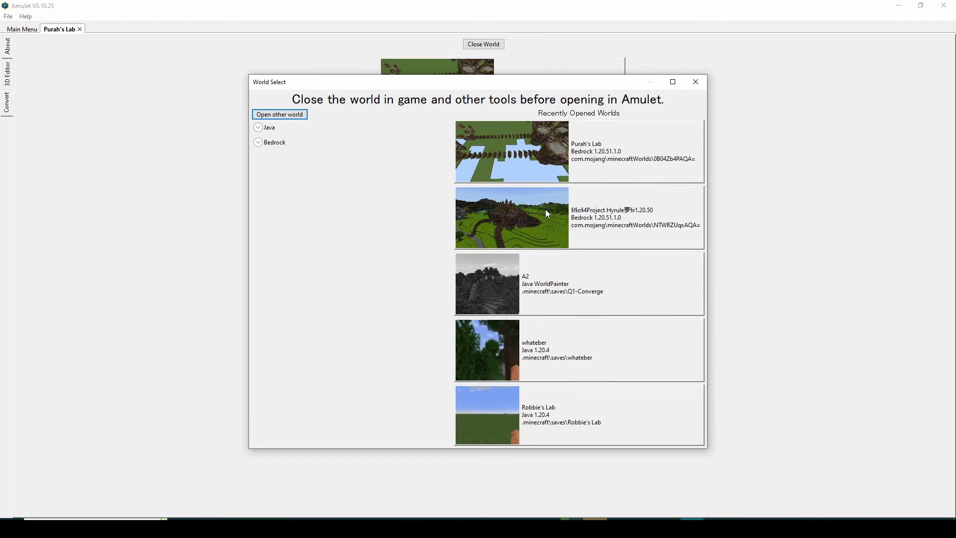
click(267, 129)
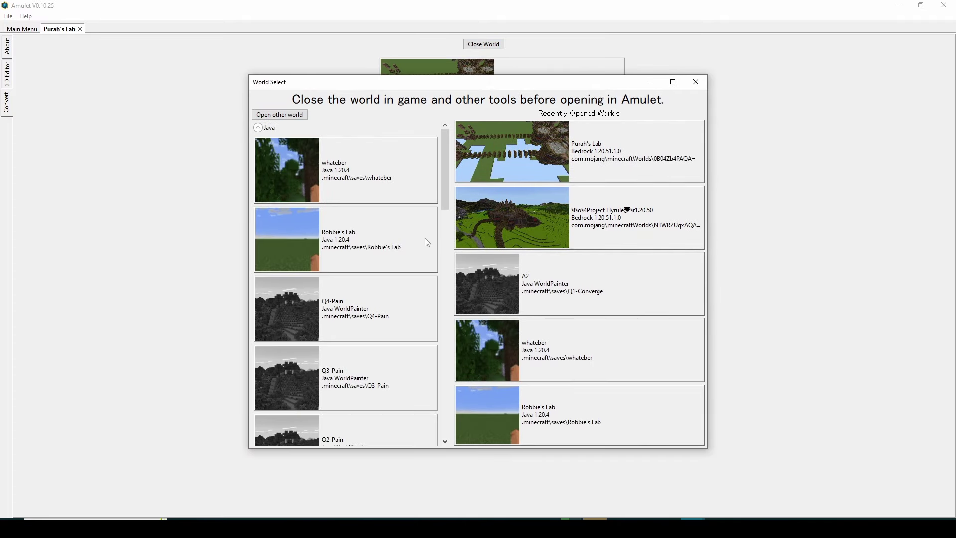
drag(444, 198, 452, 270)
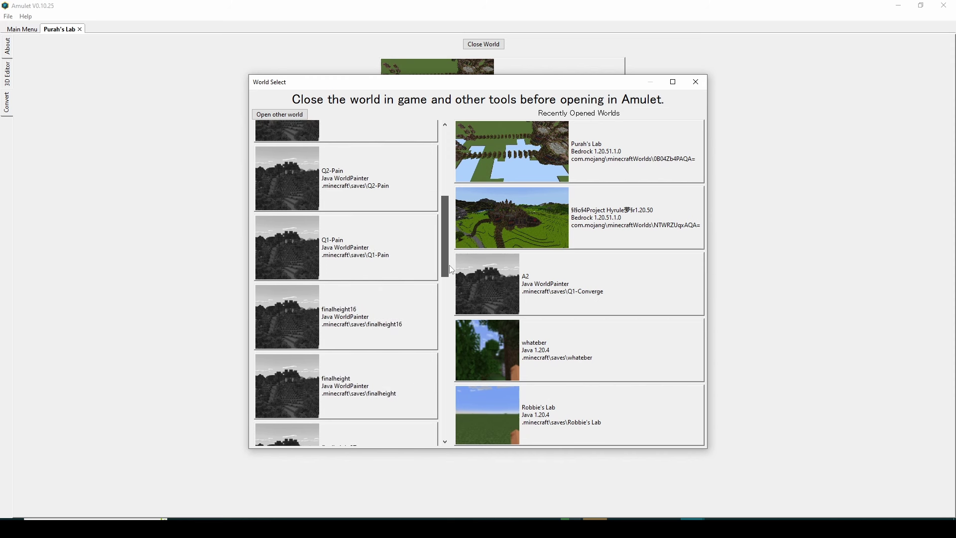
click(355, 191)
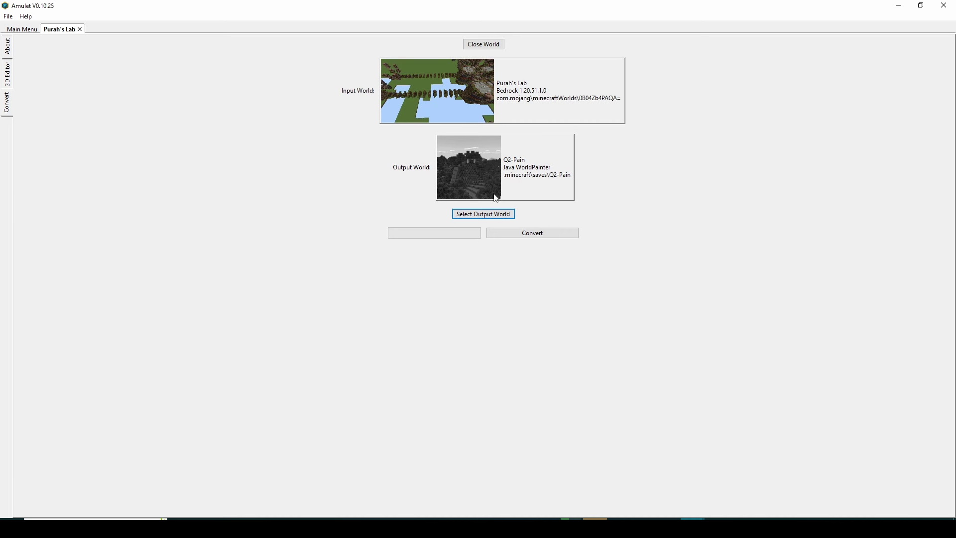
click(563, 237)
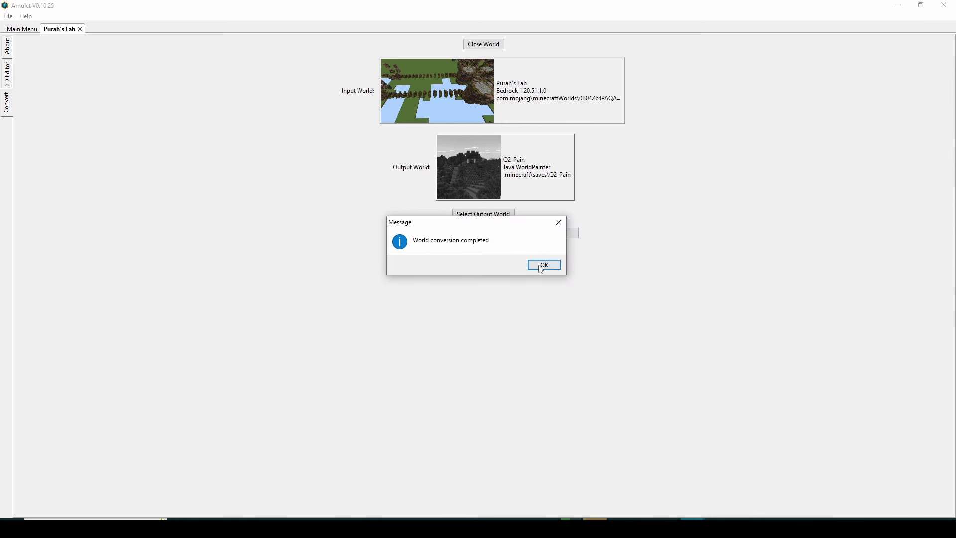
click(542, 266)
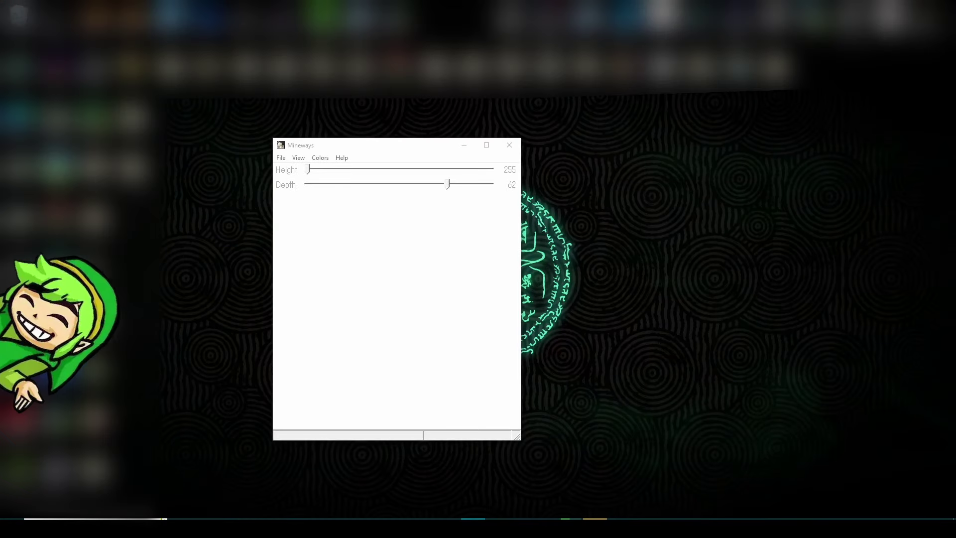
Switch to Mineways, open the Q2-Pain world, and maximize the window.
click(280, 158)
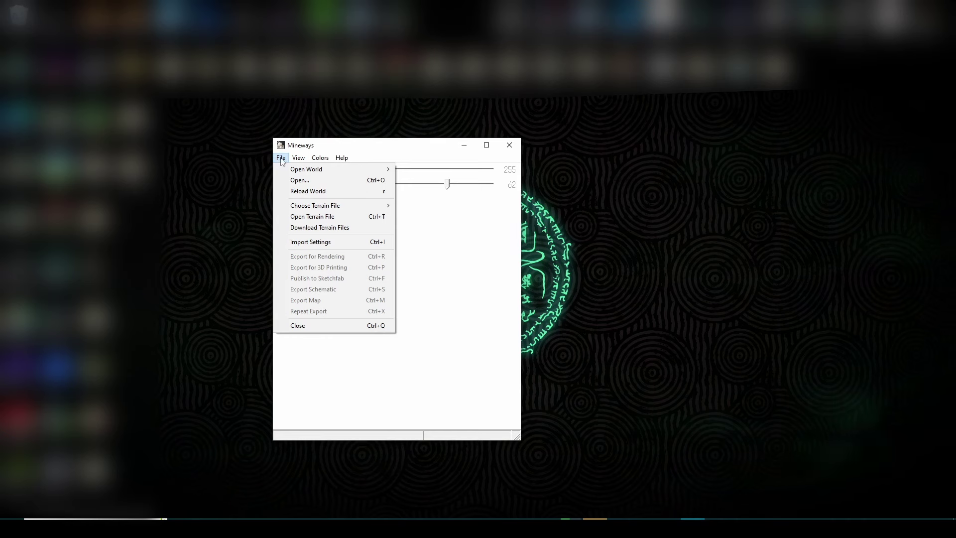
mouse_move(324, 170)
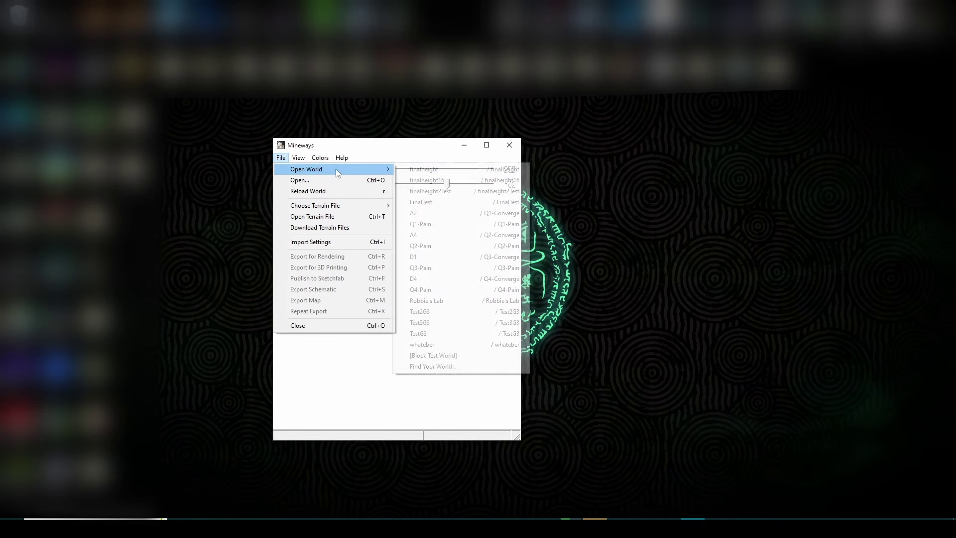
click(440, 249)
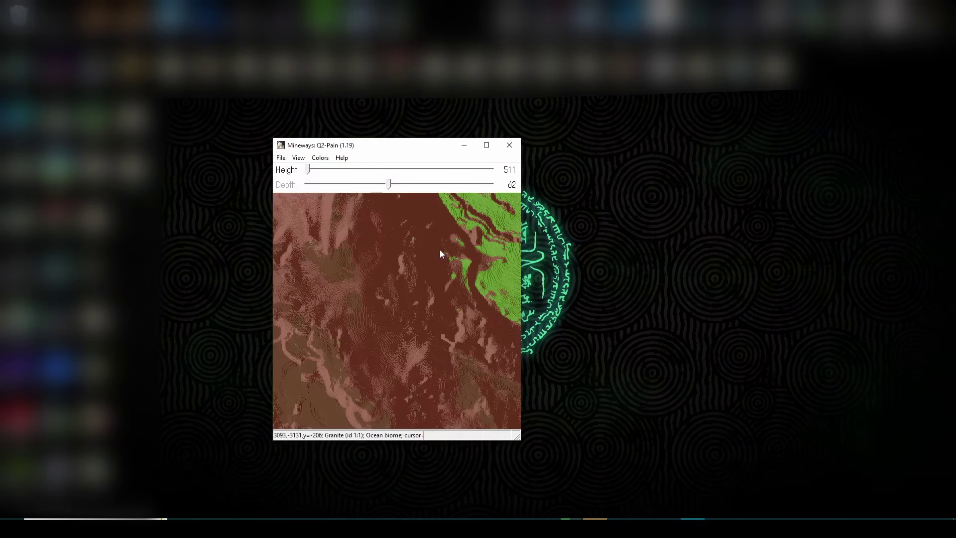
click(486, 145)
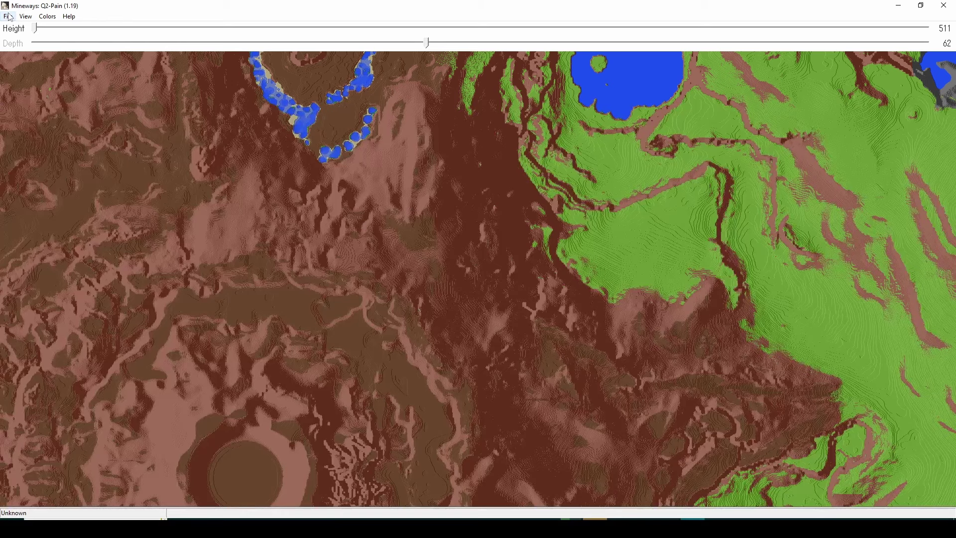
Focus the map view on coordinates X 0, Z 0.
click(7, 18)
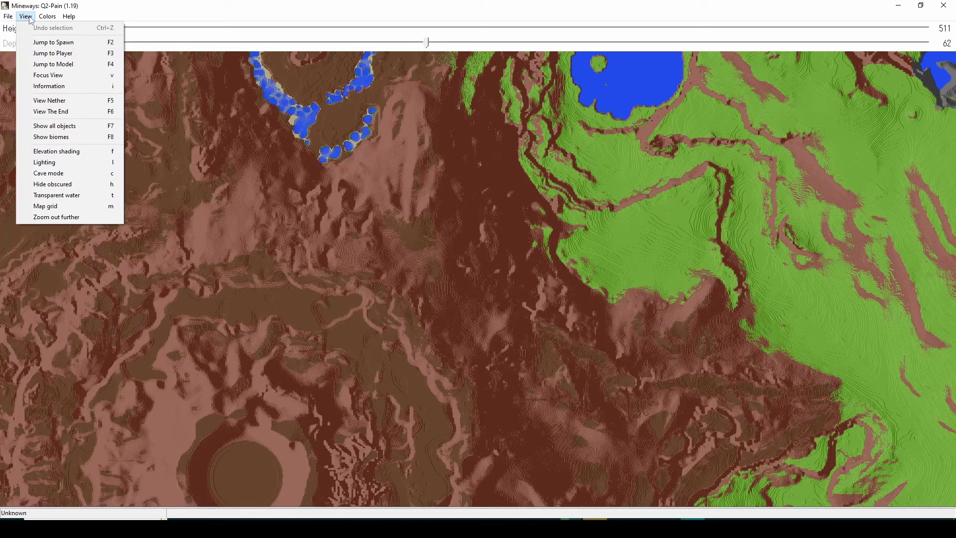
mouse_move(13, 20)
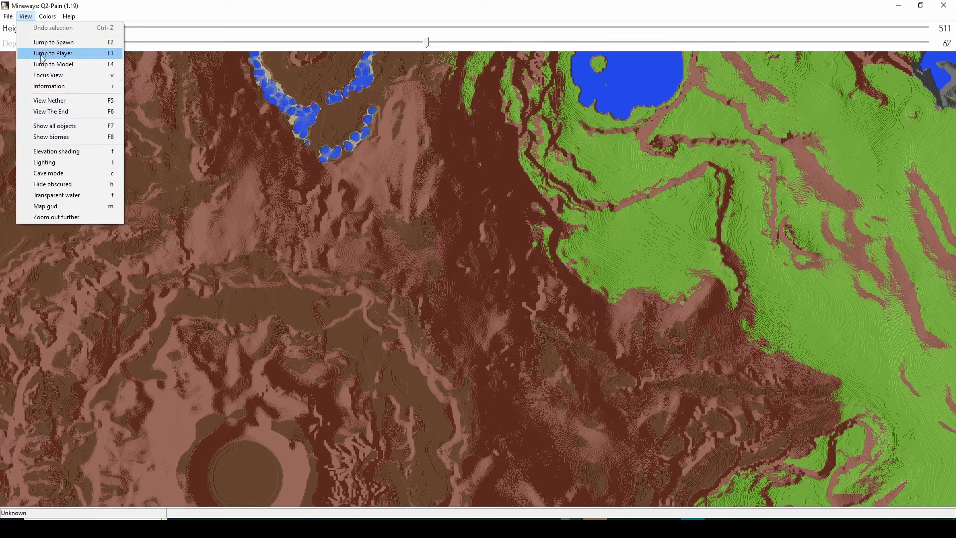
click(57, 75)
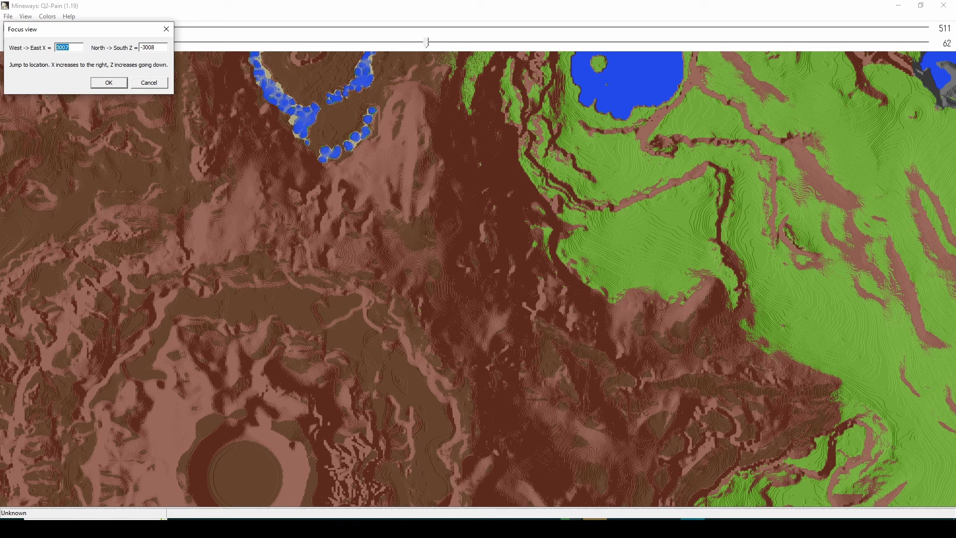
text(0)
key(Tab)
text(0)
click(119, 84)
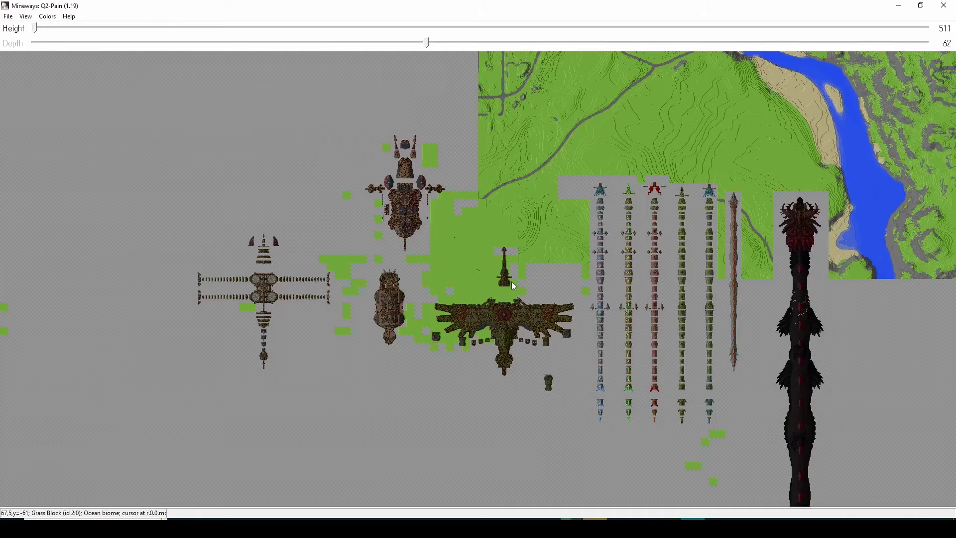
Select the map area around the build with long segmented limbs, about X -622 to -252 and Z -144 to 241, with depth -61.
drag(556, 290, 610, 270)
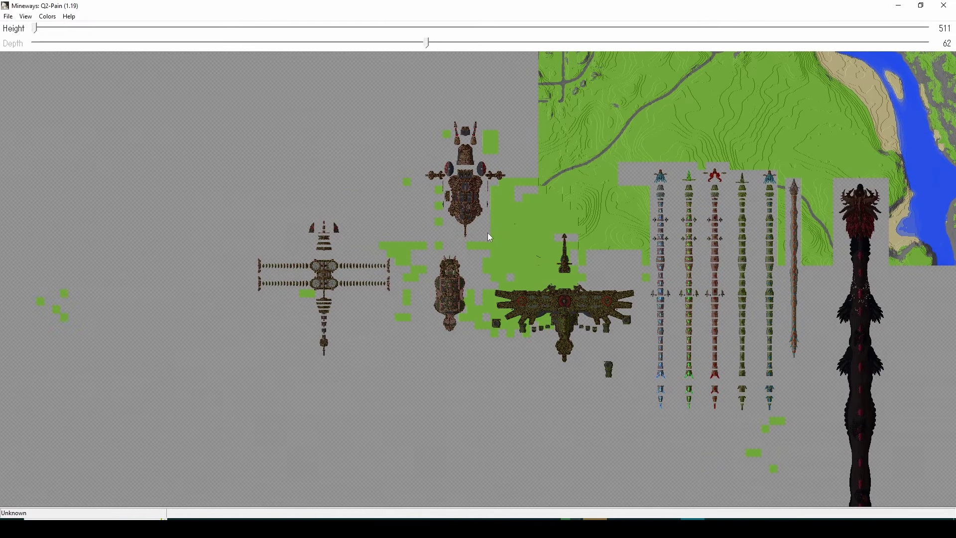
drag(236, 205, 494, 421)
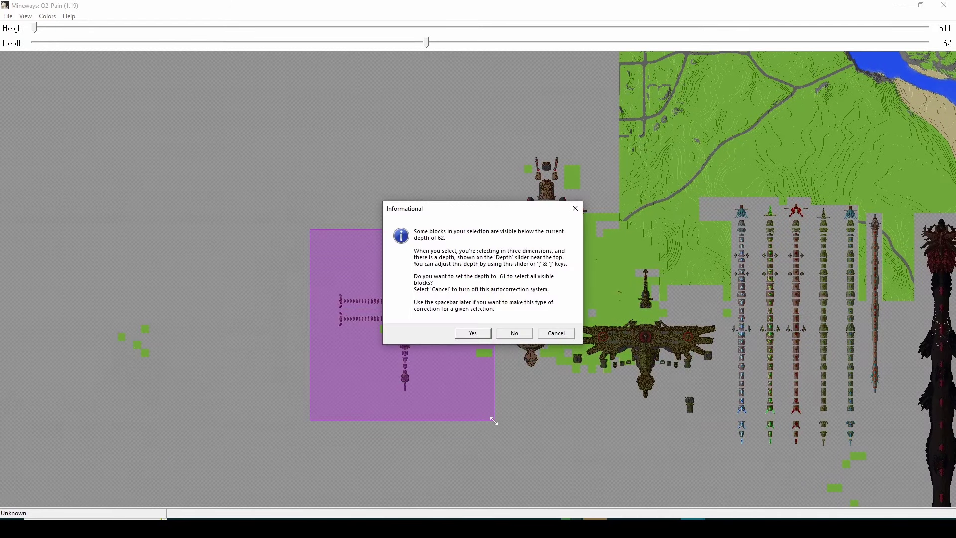
click(479, 332)
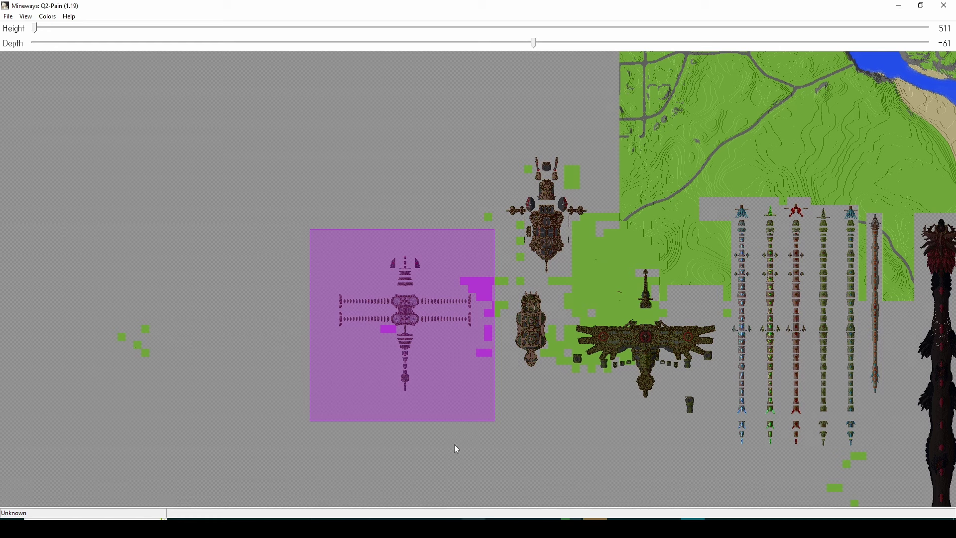
Export the selected build for rendering with individual textures and each block 1000 mm high.
click(8, 16)
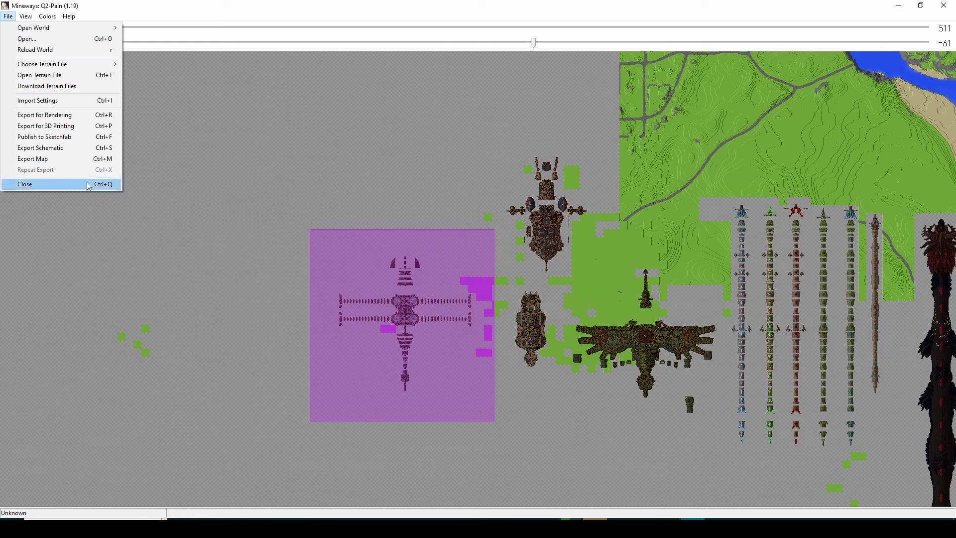
click(73, 115)
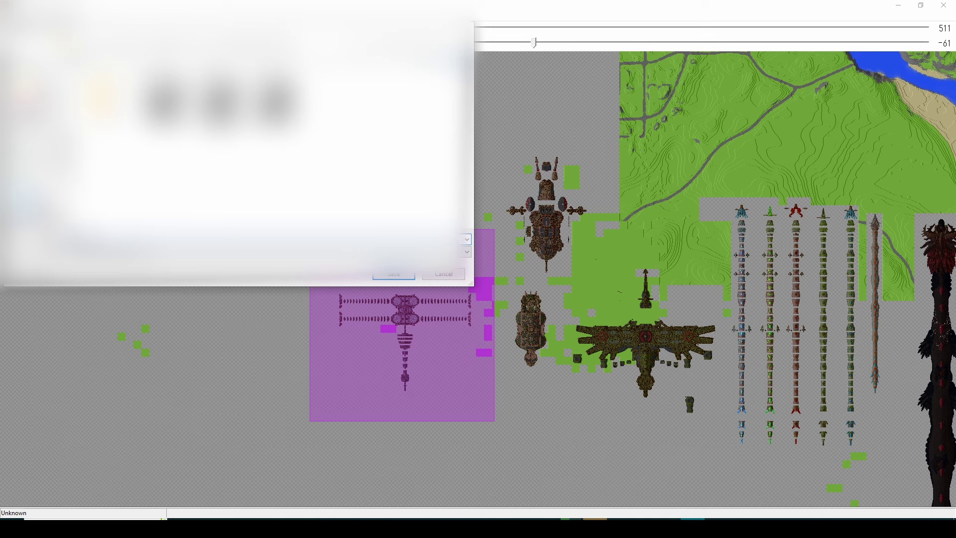
click(413, 276)
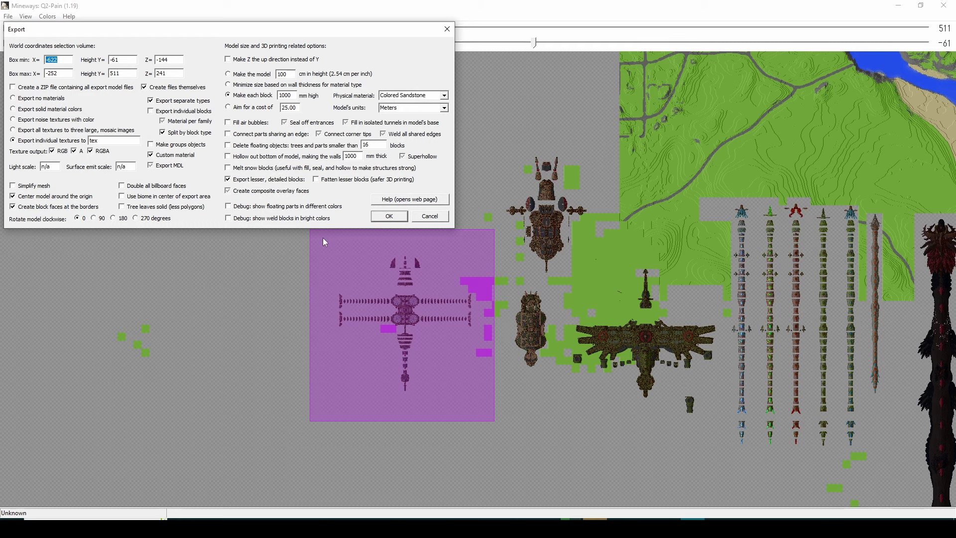
click(389, 215)
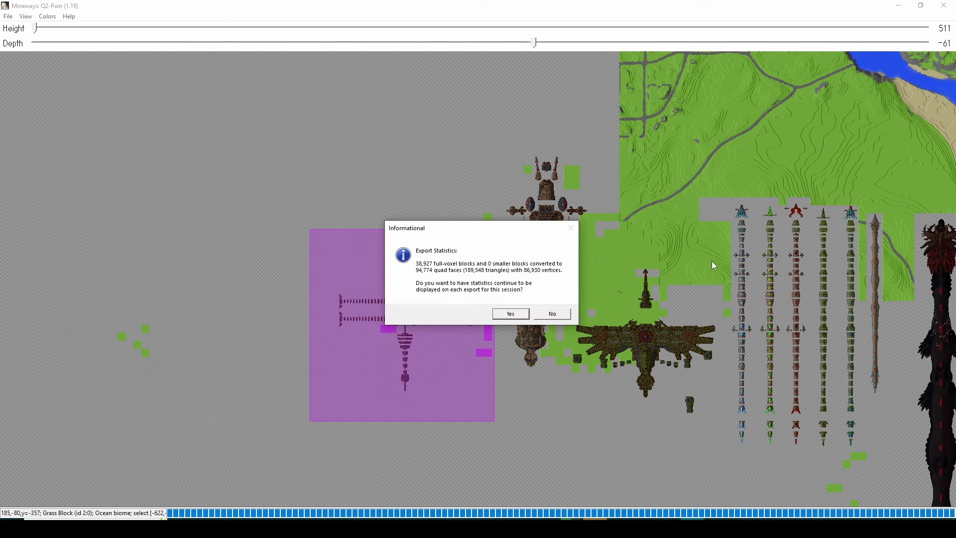
Switch to Blender and delete the default camera, cube, and light from the scene.
click(523, 318)
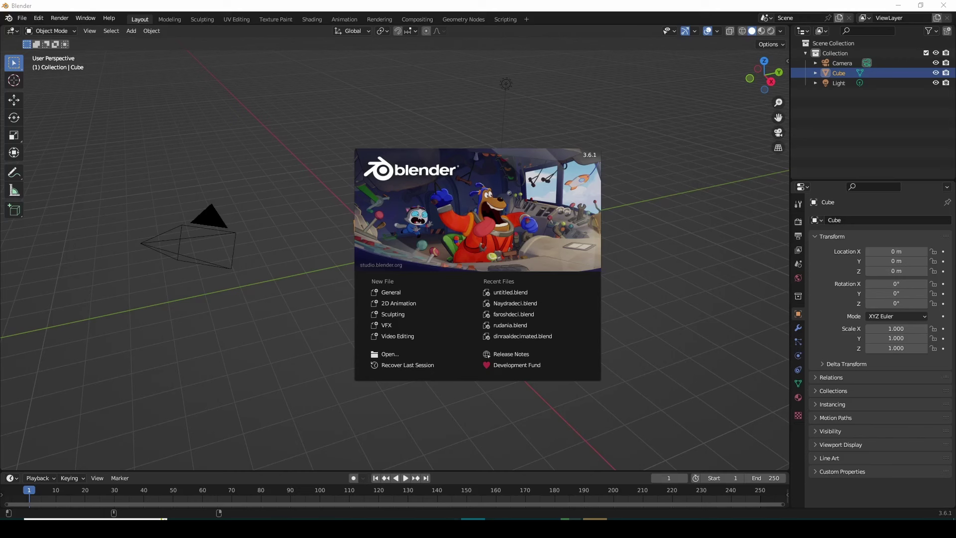
click(668, 338)
drag(640, 378, 94, 77)
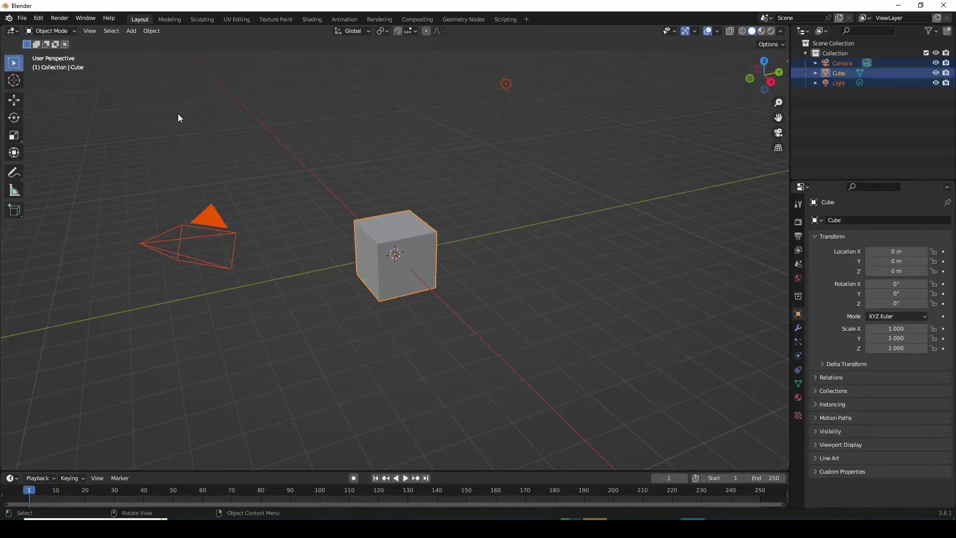
key(Delete)
Import the exported Q2-Pain build as a Wavefront (.obj) model.
click(22, 18)
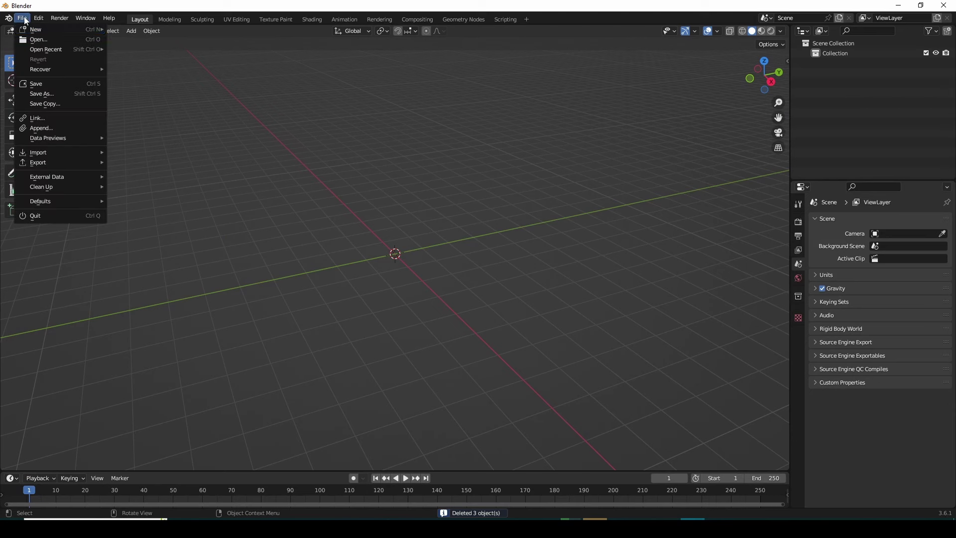
mouse_move(45, 152)
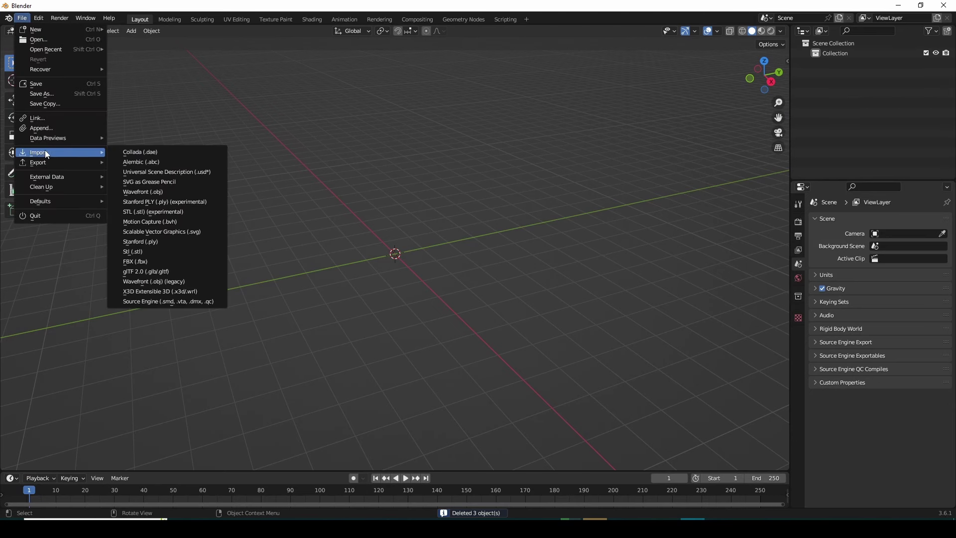
click(169, 193)
click(273, 341)
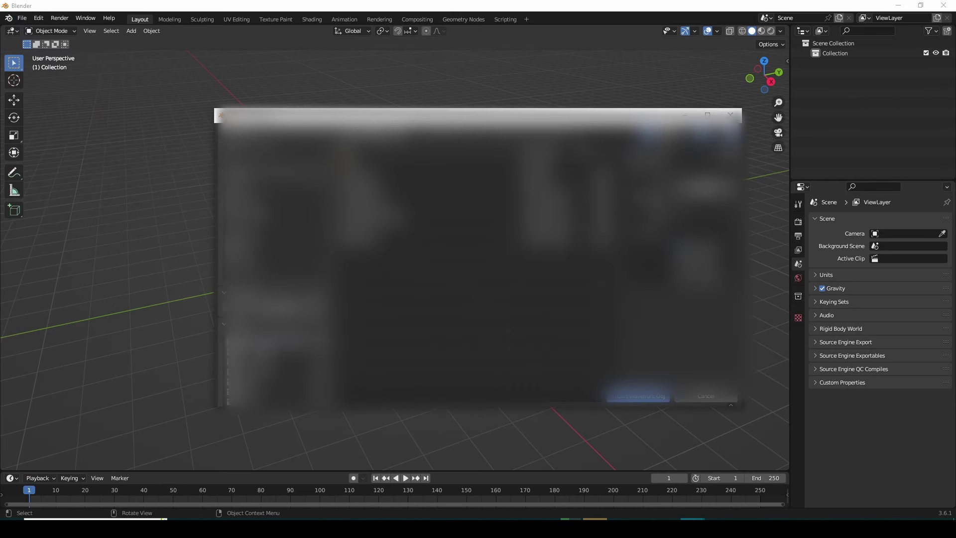
click(393, 242)
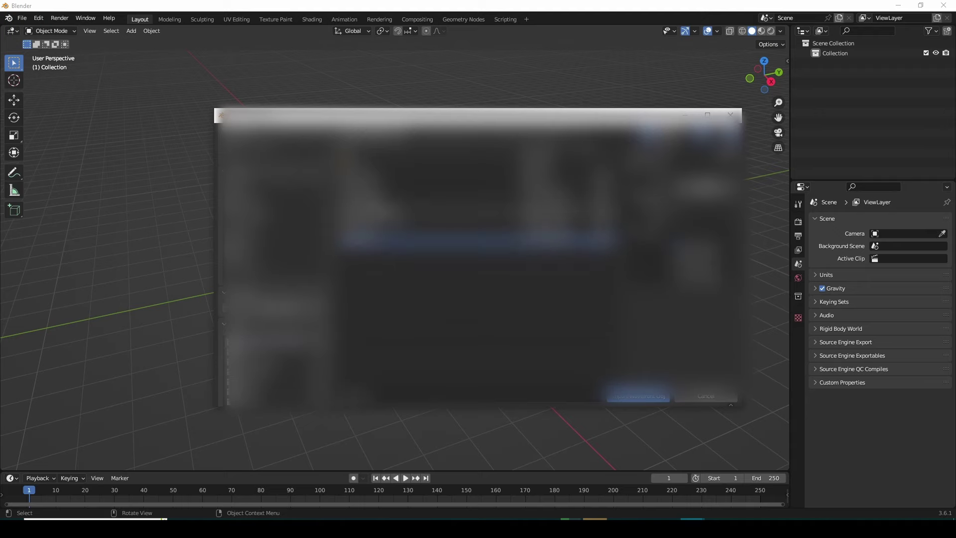
double_click(386, 182)
scroll(493, 301, down, 6)
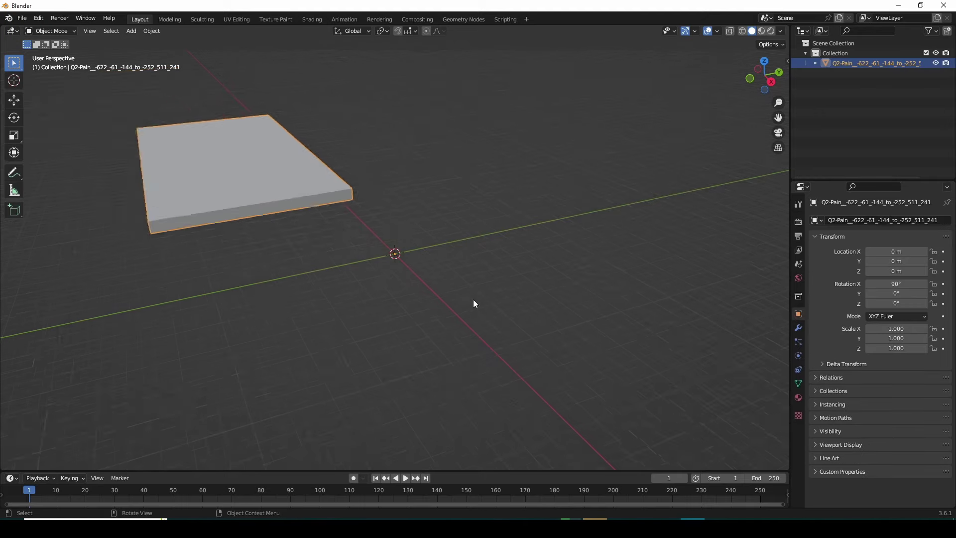
Switch the imported build mesh to Edit Mode.
middle_drag(505, 261, 251, 278)
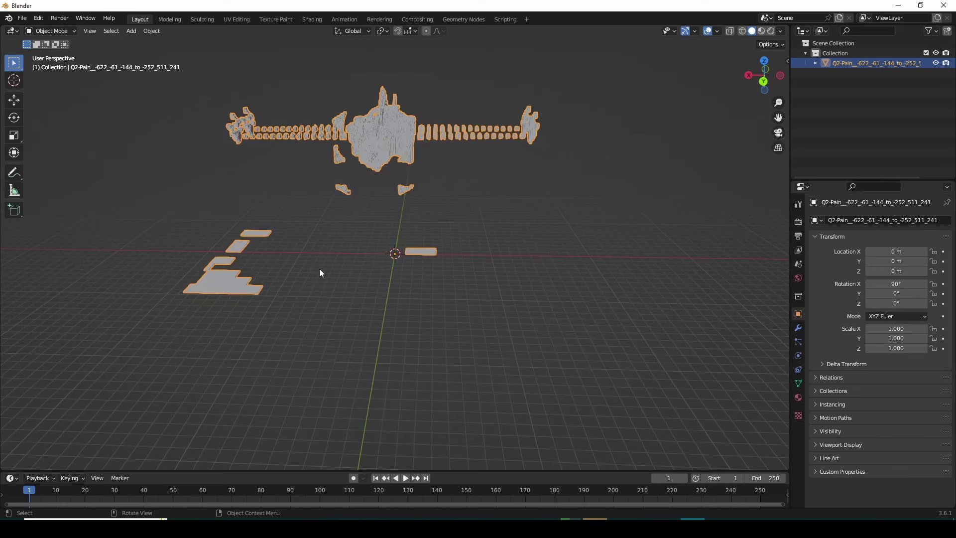
middle_drag(320, 271, 328, 251)
click(63, 31)
click(55, 52)
Try to select the stepped ground patches with solid shading and check the selection up close.
drag(162, 211, 305, 349)
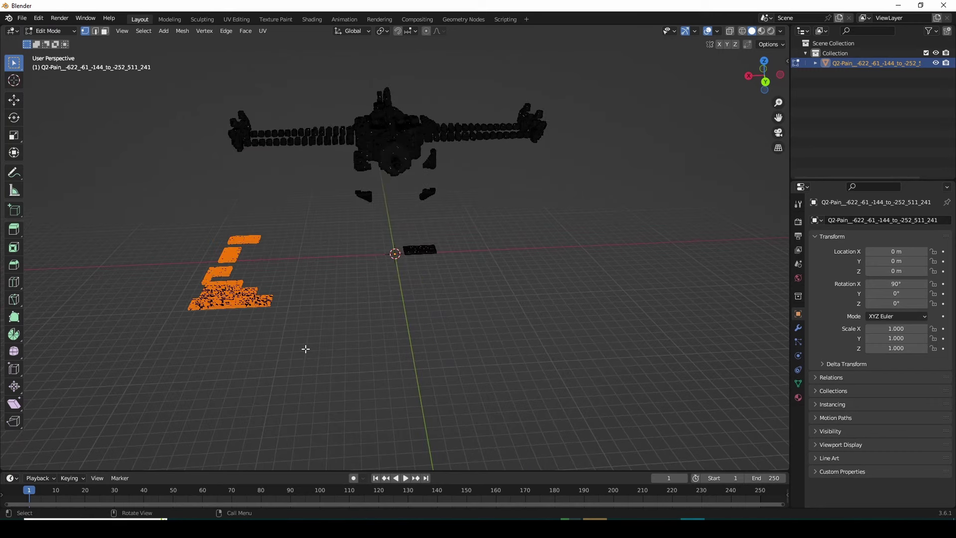
middle_drag(252, 342, 293, 350)
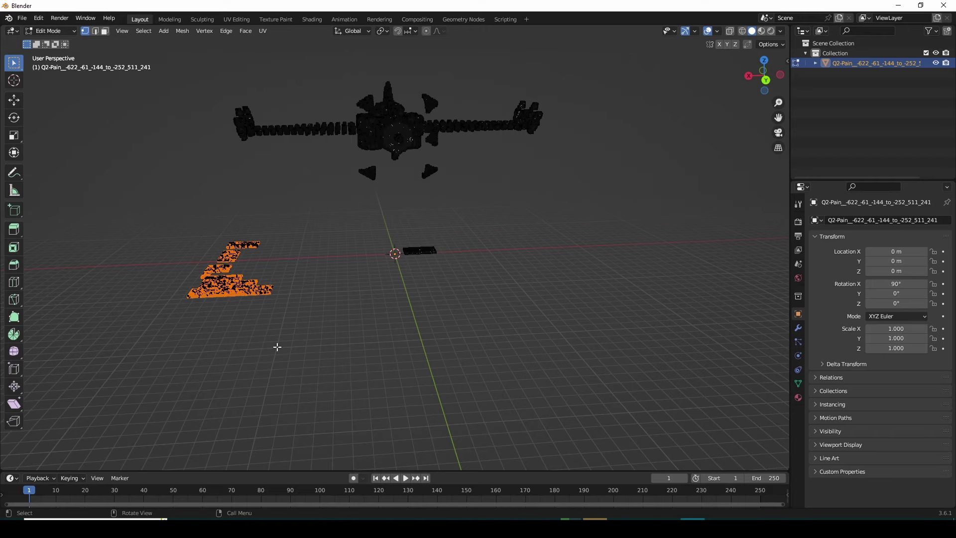
middle_drag(278, 357, 384, 205)
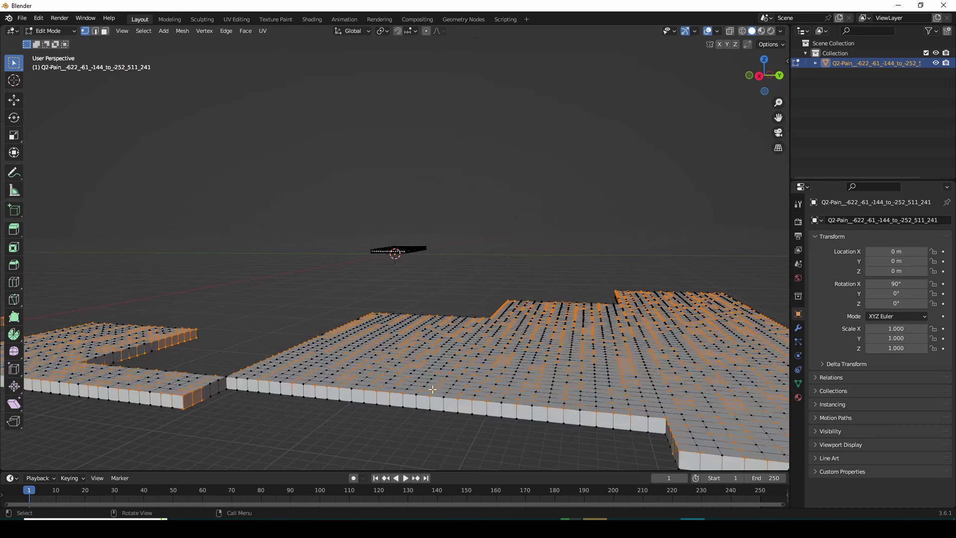
scroll(452, 372, down, 8)
middle_drag(498, 339, 433, 352)
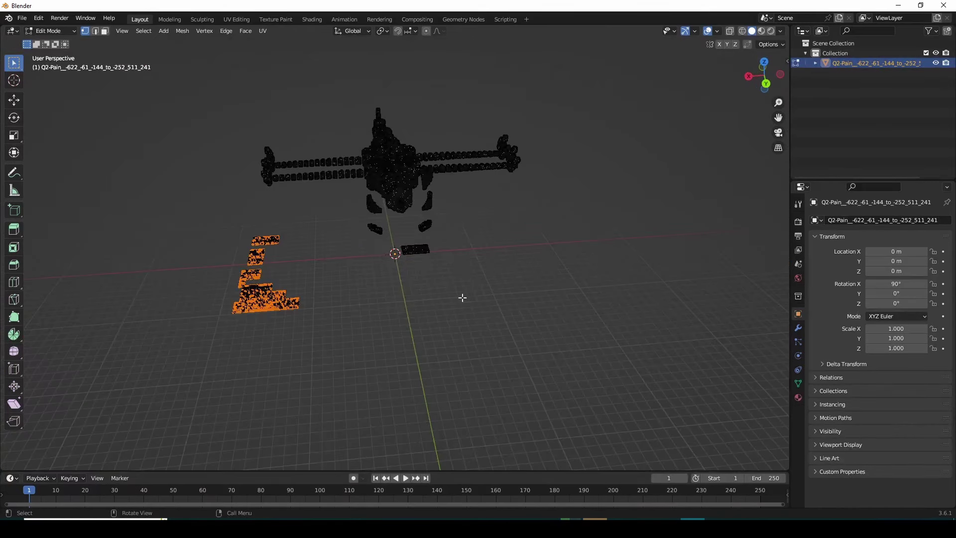
Display the mesh as wireframe and delete all geometry of the stepped ground patches.
click(742, 31)
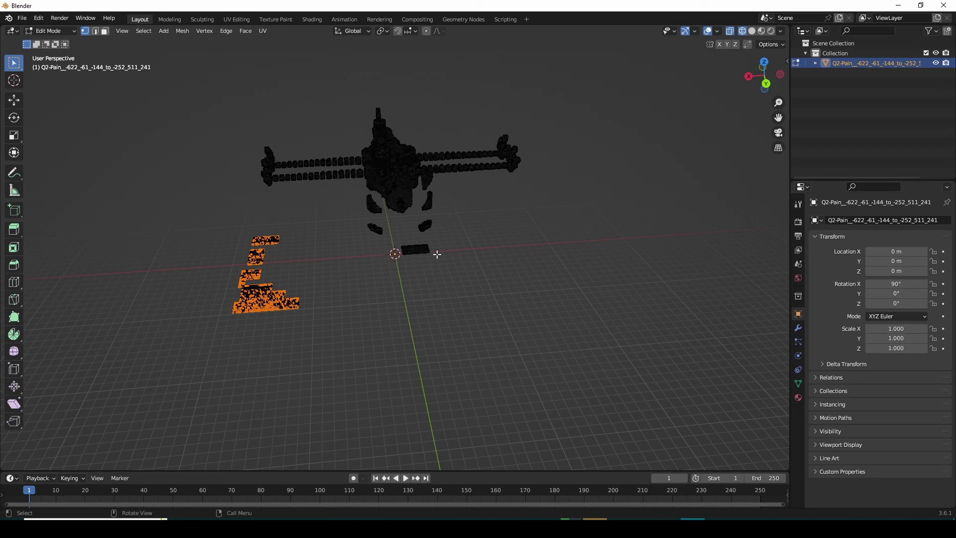
middle_drag(437, 254, 428, 254)
drag(187, 218, 325, 347)
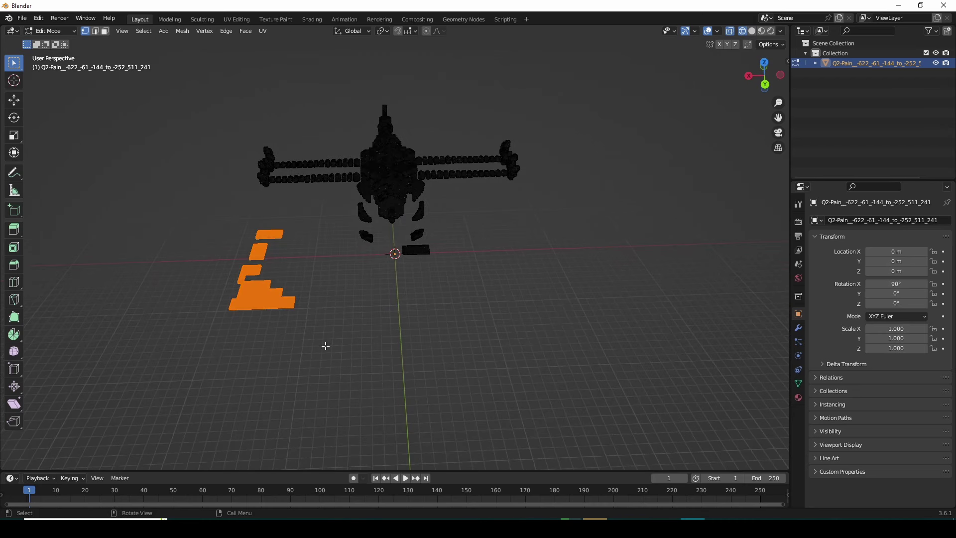
key(x)
click(355, 331)
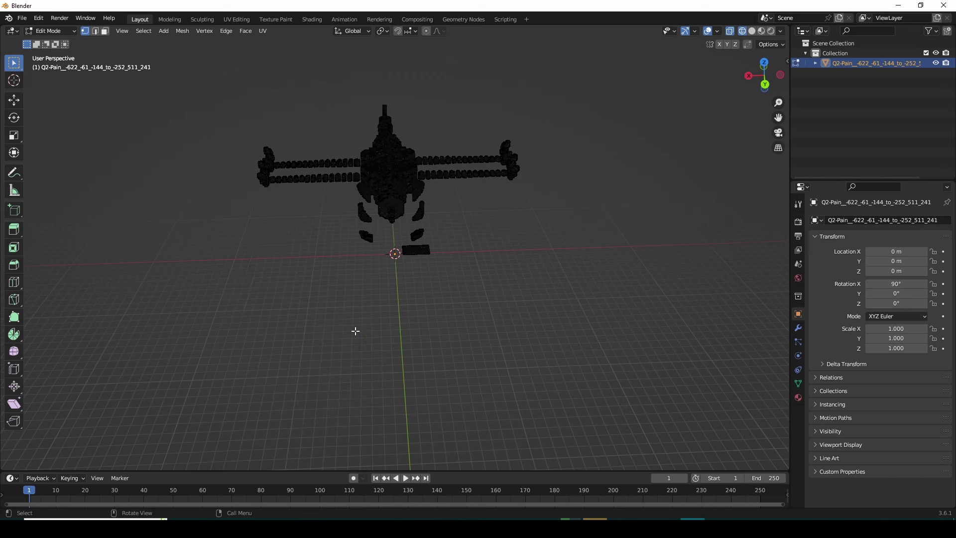
Delete the small rectangular ground patch beside the origin from the mesh.
middle_drag(355, 331, 482, 264)
drag(482, 264, 376, 222)
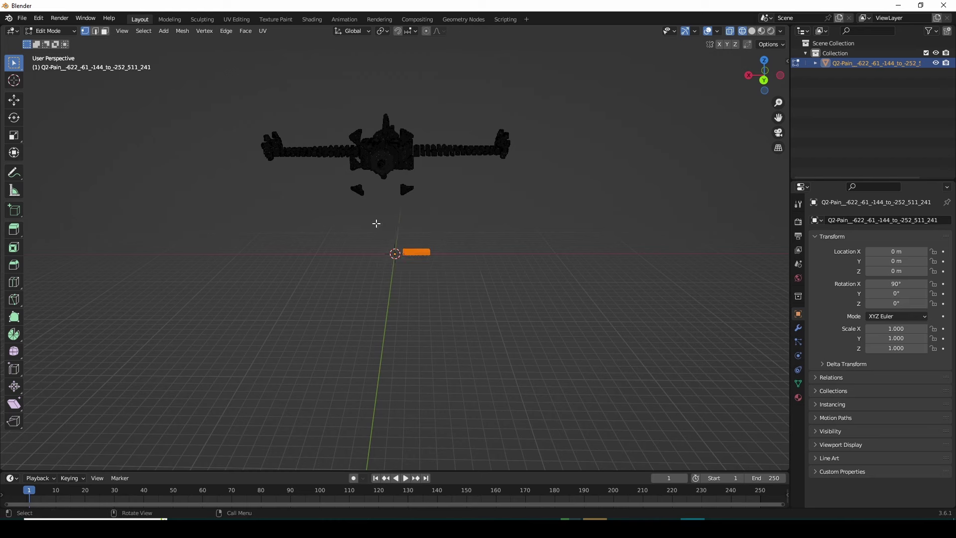
key(x)
click(377, 227)
Select the entire remaining build and separate it by loose parts.
middle_drag(382, 220, 524, 374)
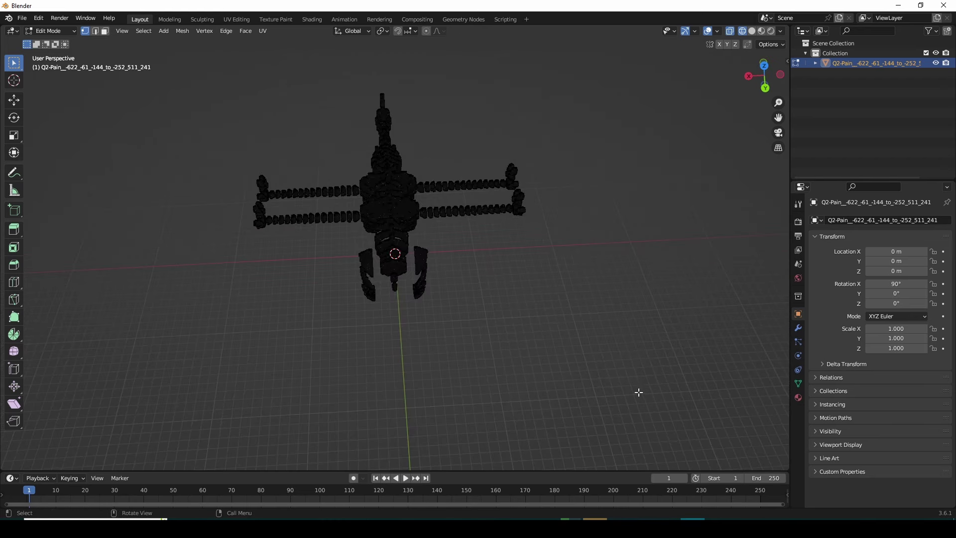
drag(630, 388, 181, 60)
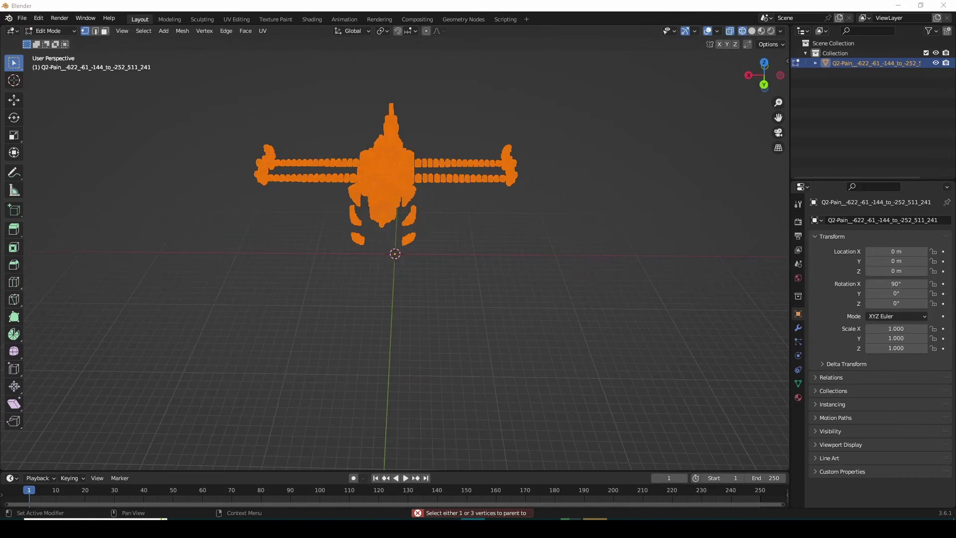
middle_drag(644, 207, 635, 230)
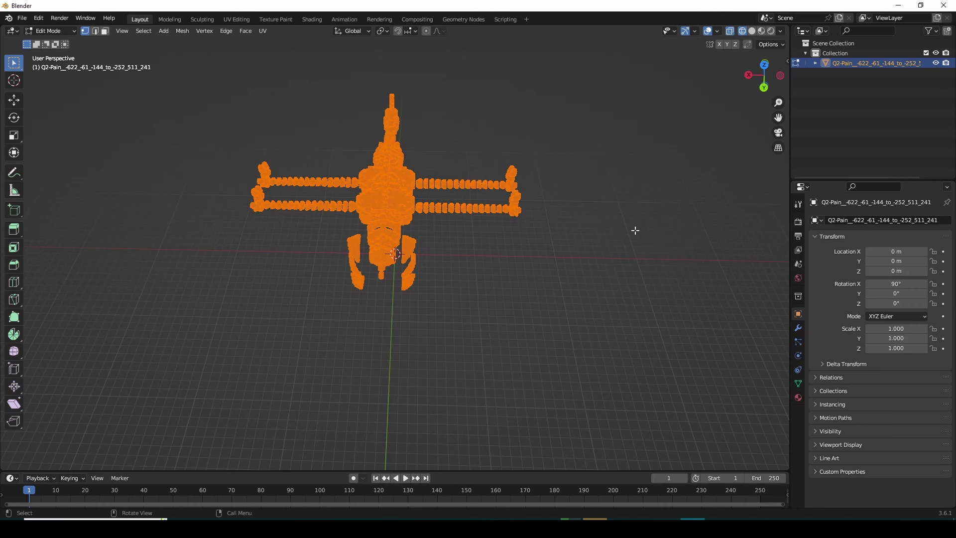
key(p)
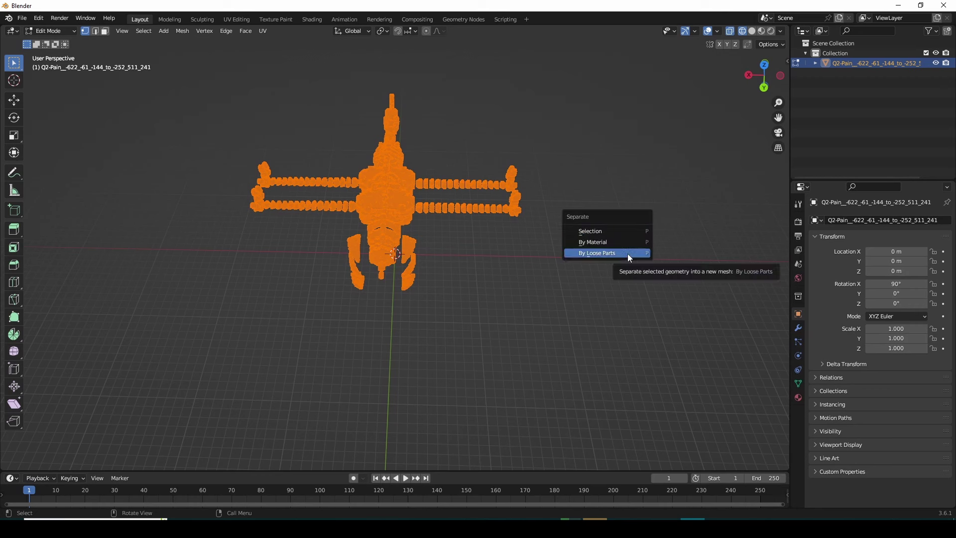
click(627, 253)
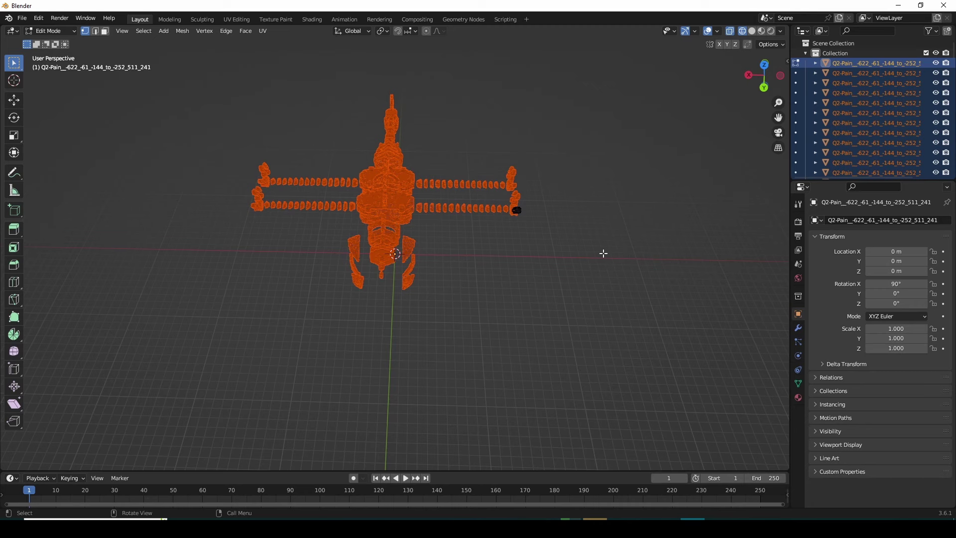
Select the fourth separated mesh in the object list to identify its part in the build.
middle_drag(603, 253, 602, 266)
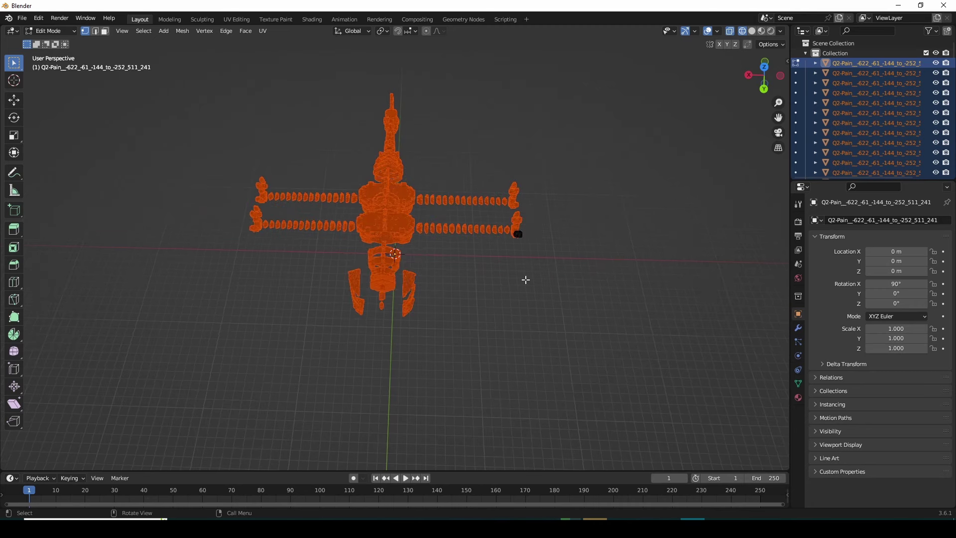
middle_drag(523, 277, 575, 197)
middle_drag(391, 160, 491, 187)
click(868, 92)
mouse_move(706, 198)
middle_down()
mouse_move(664, 183)
mouse_move(697, 150)
middle_up()
Compare solid and wireframe shading, ending with the build's textures shown in Material Preview.
click(752, 32)
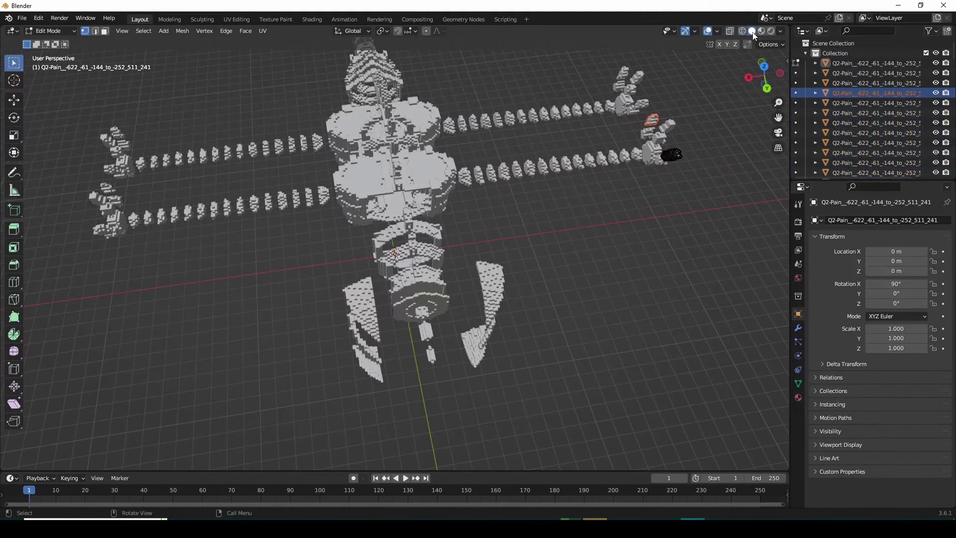
click(743, 31)
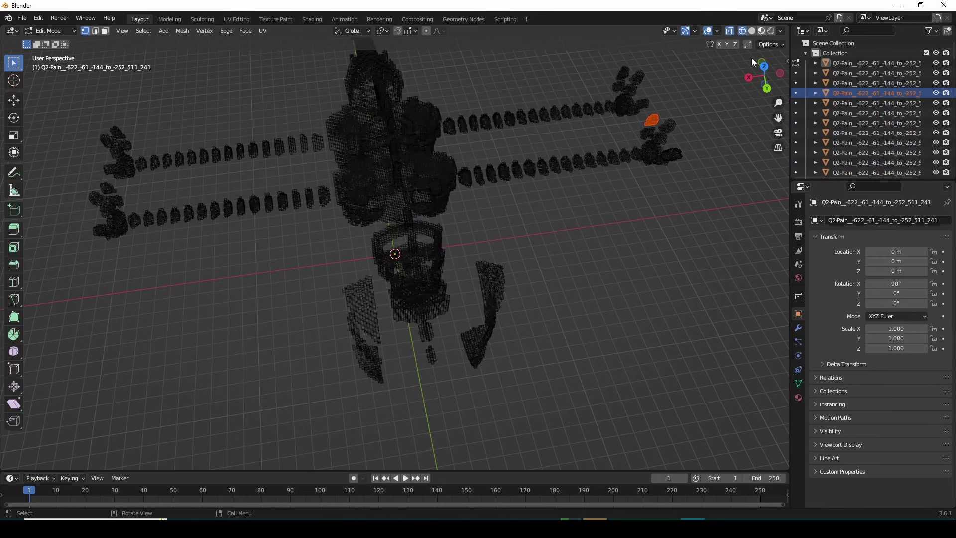
click(761, 31)
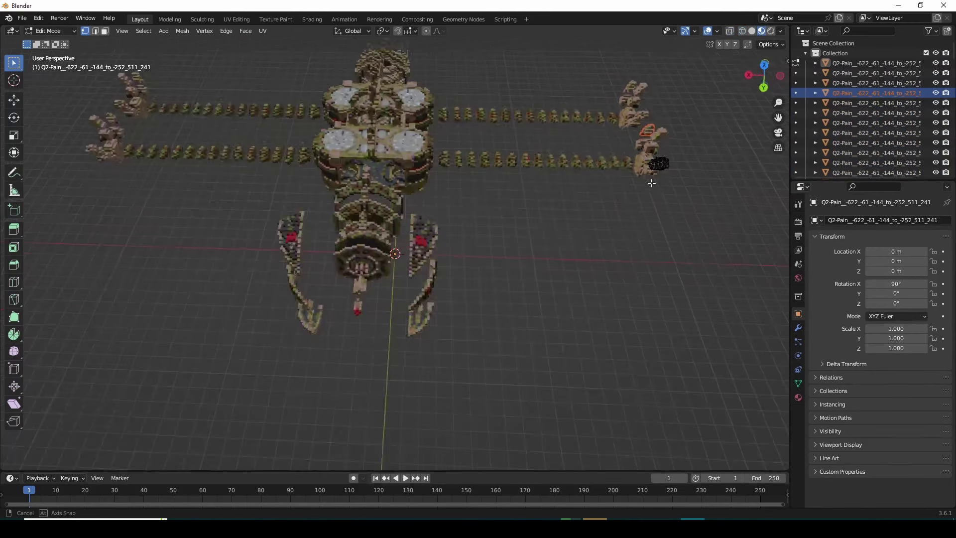
middle_drag(653, 181, 597, 271)
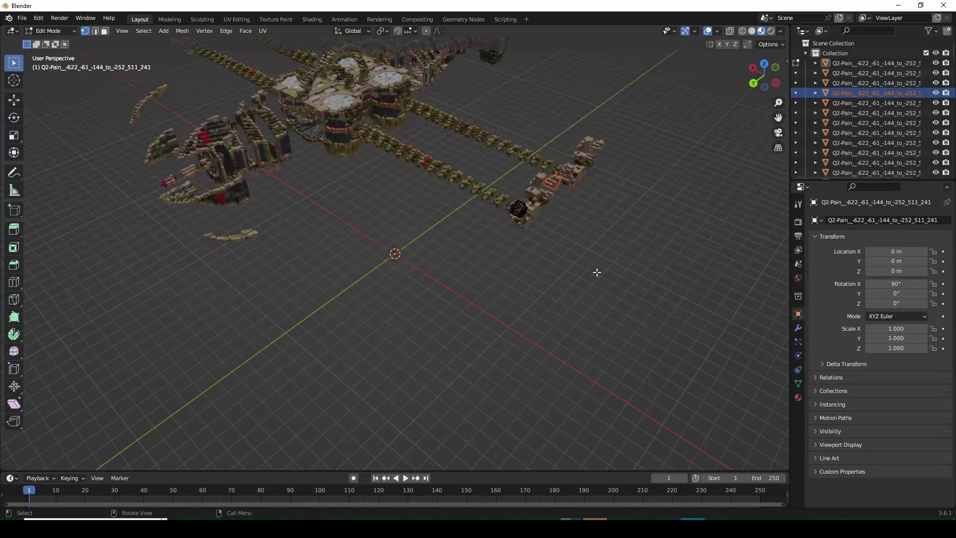
Return to Object Mode and select a piece of the hand at the end of a front arm.
click(50, 31)
click(52, 43)
middle_drag(430, 280, 593, 187)
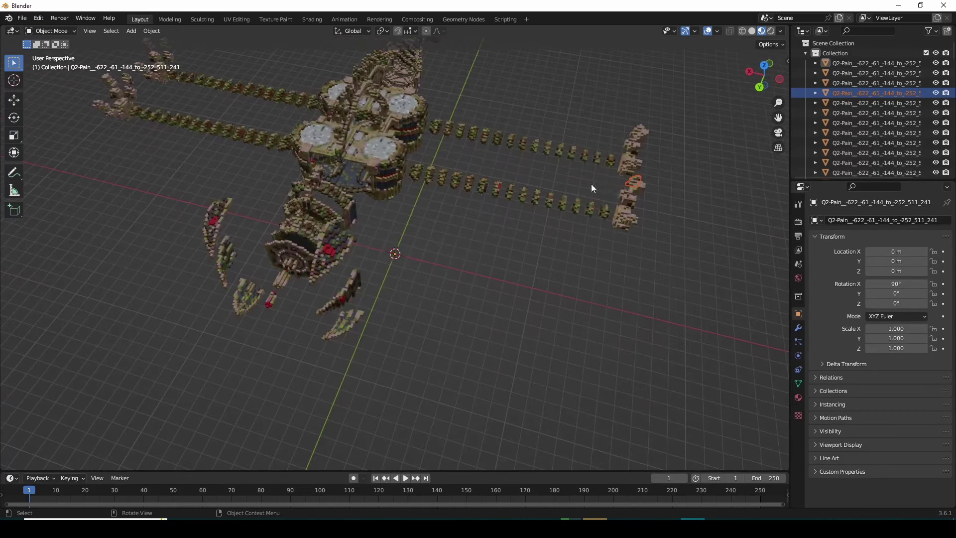
click(632, 214)
middle_drag(579, 246, 404, 217)
Rename the large central body piece with the four round discs to Waist.
click(391, 186)
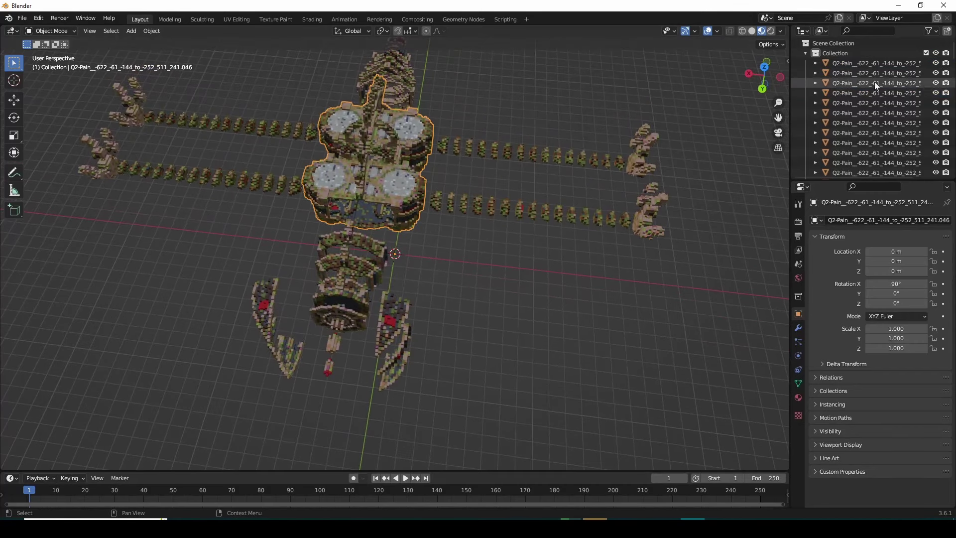
scroll(854, 132, down, 1)
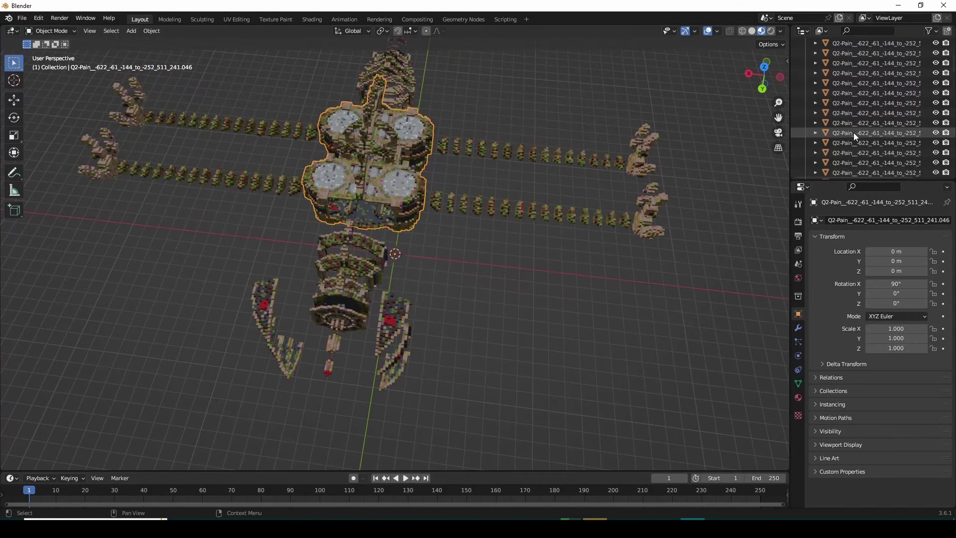
click(377, 245)
click(351, 271)
click(395, 173)
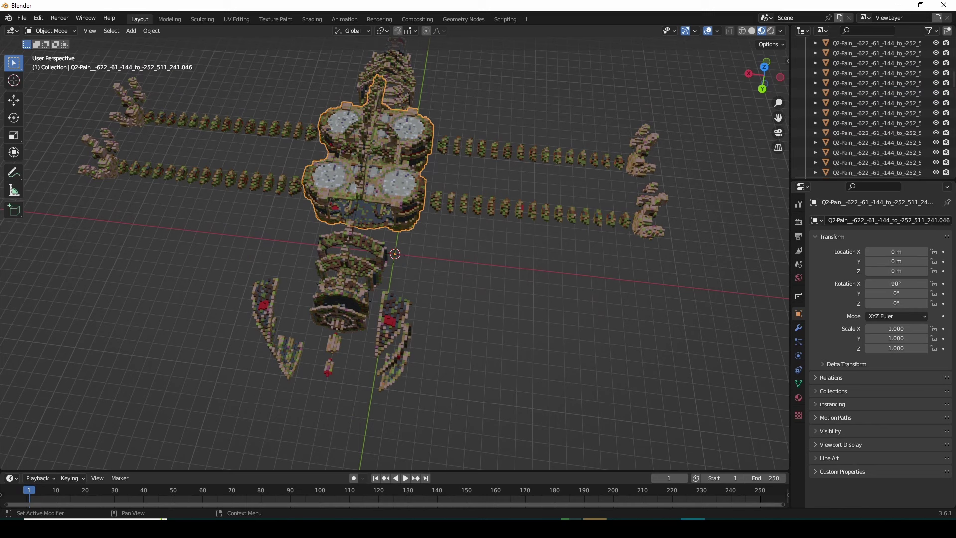
click(865, 221)
key(ctrl+a)
text(Wa)
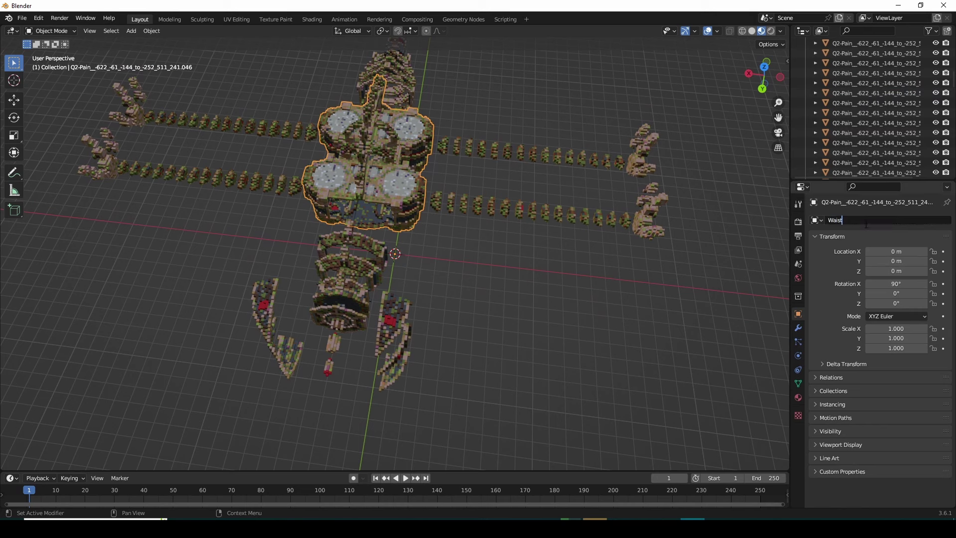
key(Return)
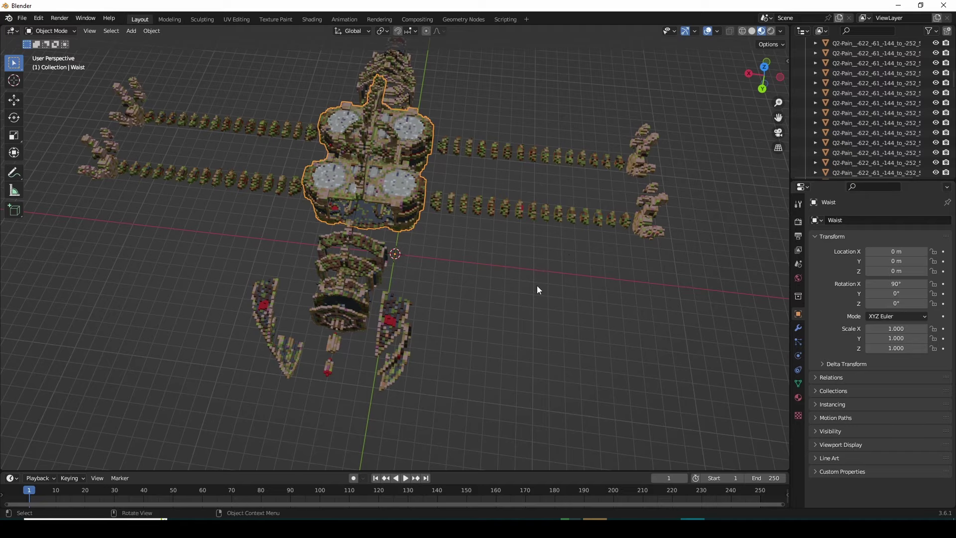
Select the innermost segment of a front arm beside the Waist piece and view the separated build.
middle_drag(537, 285, 435, 311)
click(473, 265)
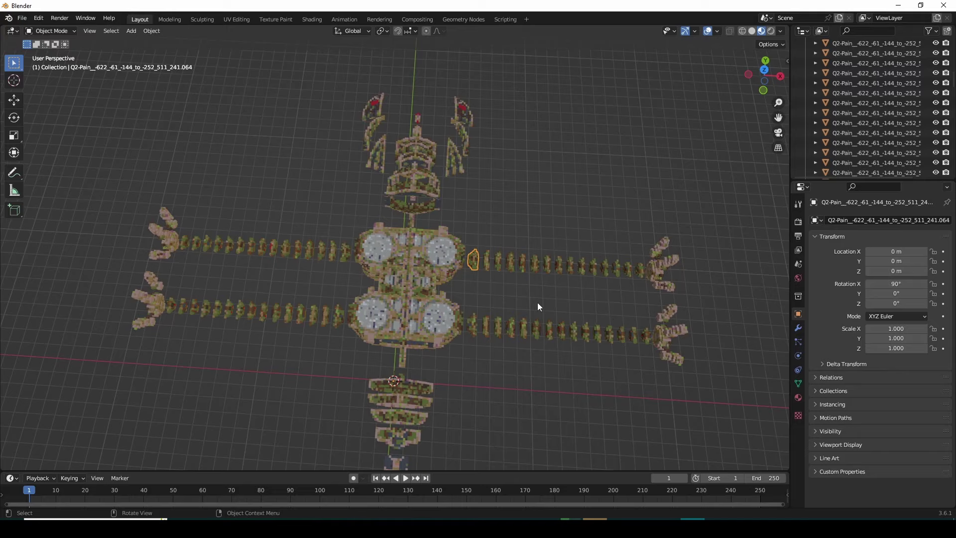
mouse_move(537, 302)
middle_down()
mouse_move(425, 263)
mouse_move(534, 300)
mouse_move(543, 315)
middle_up()
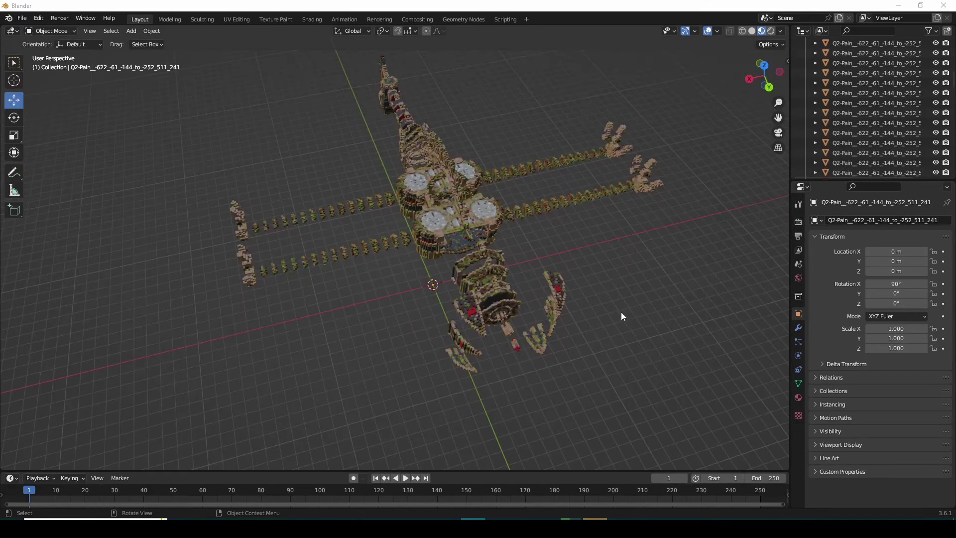
middle_drag(607, 317, 621, 338)
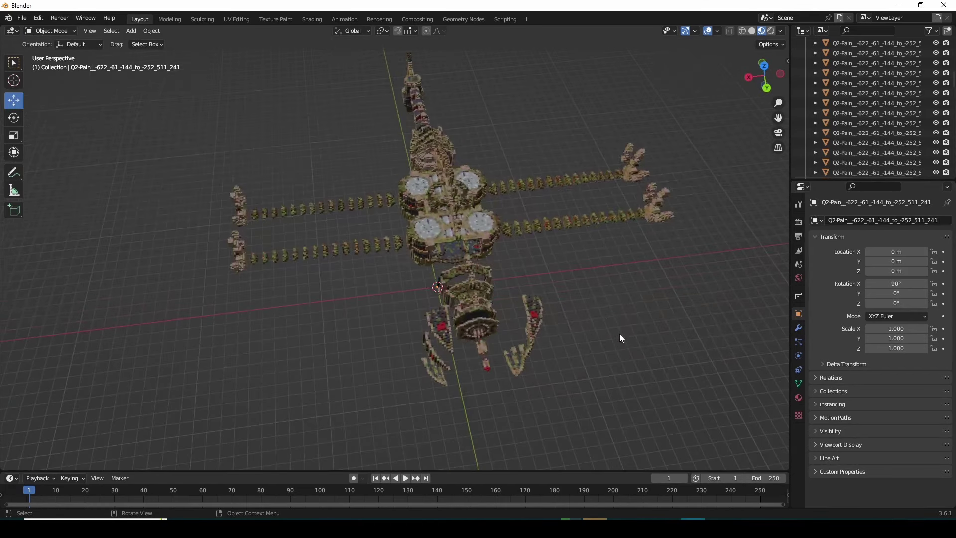
Set the origin of every part of the build to its own geometry and deselect everything.
drag(697, 428, 175, 59)
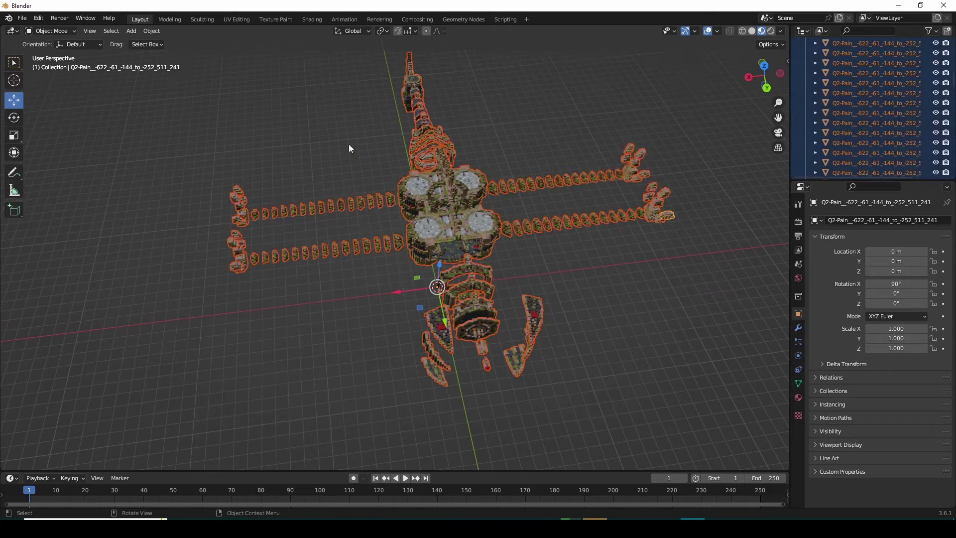
middle_drag(348, 145, 463, 244)
right_click(461, 234)
mouse_move(461, 231)
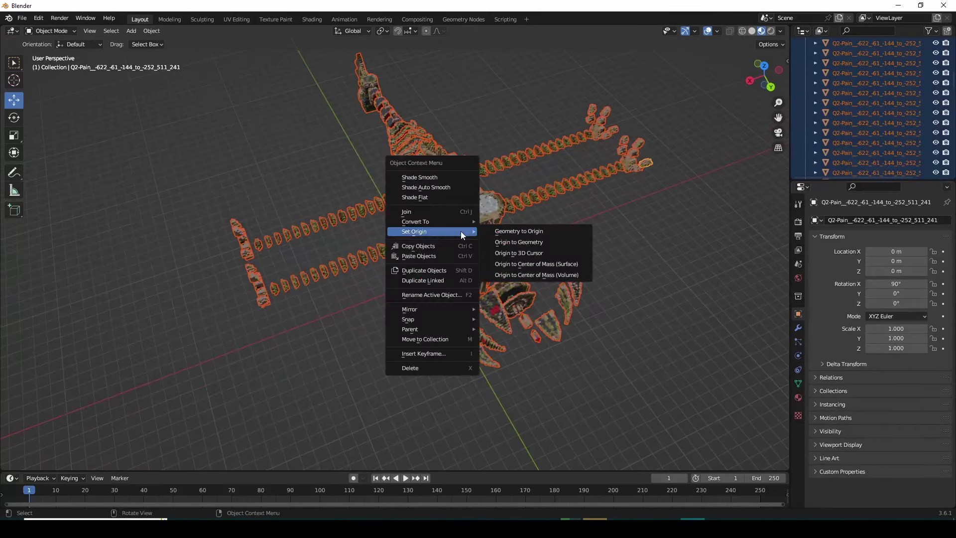
click(516, 244)
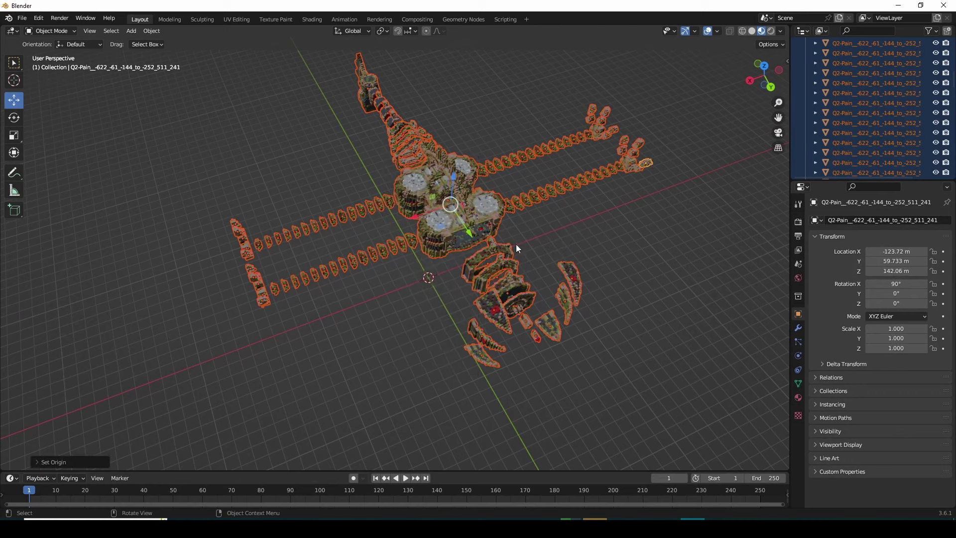
middle_drag(516, 244, 402, 264)
click(661, 268)
Move both limbs on one side of the build, including their hands, inward along X toward the body.
middle_drag(474, 256, 465, 277)
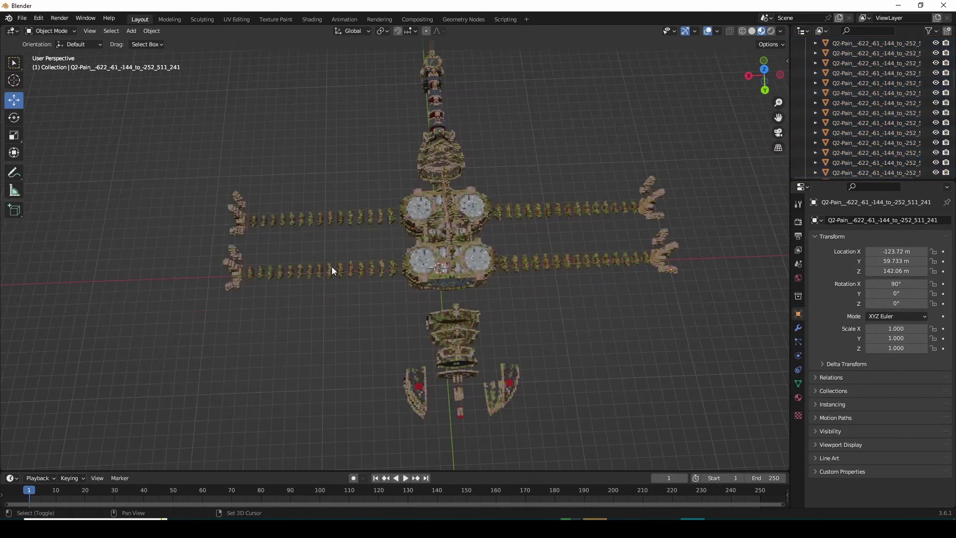
shift+middle_drag(332, 267, 408, 273)
drag(288, 163, 443, 360)
middle_drag(443, 360, 461, 368)
drag(303, 168, 513, 346)
middle_drag(513, 346, 430, 329)
scroll(432, 323, up, 6)
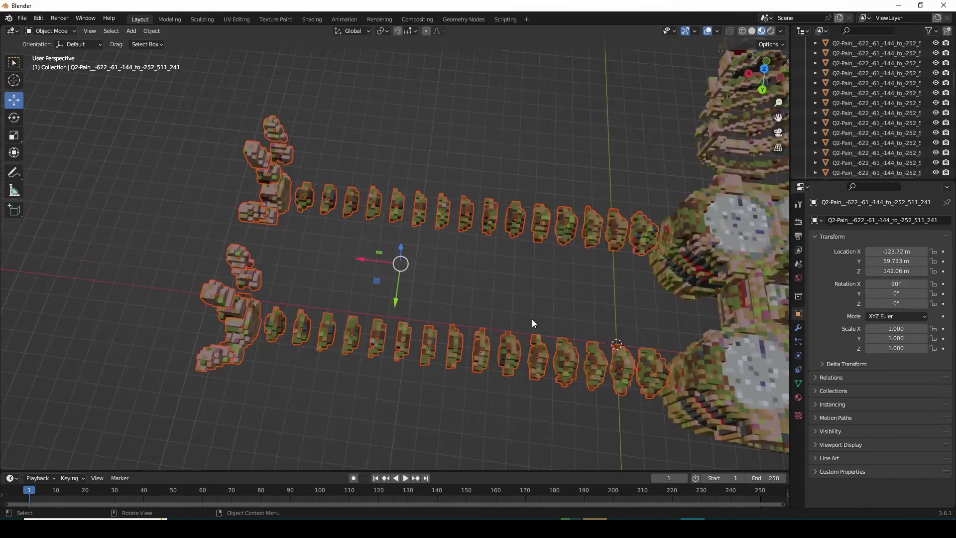
middle_drag(532, 319, 516, 262)
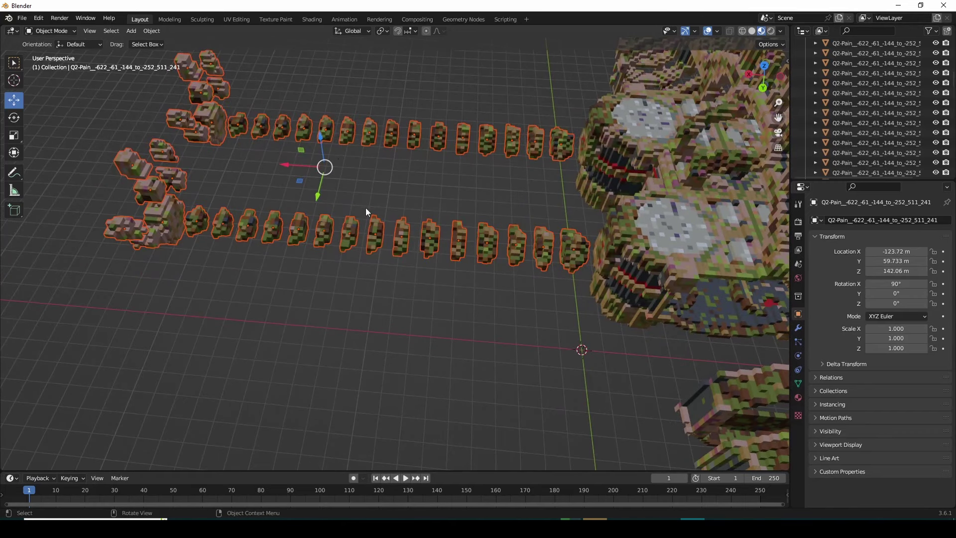
middle_drag(511, 181, 443, 195)
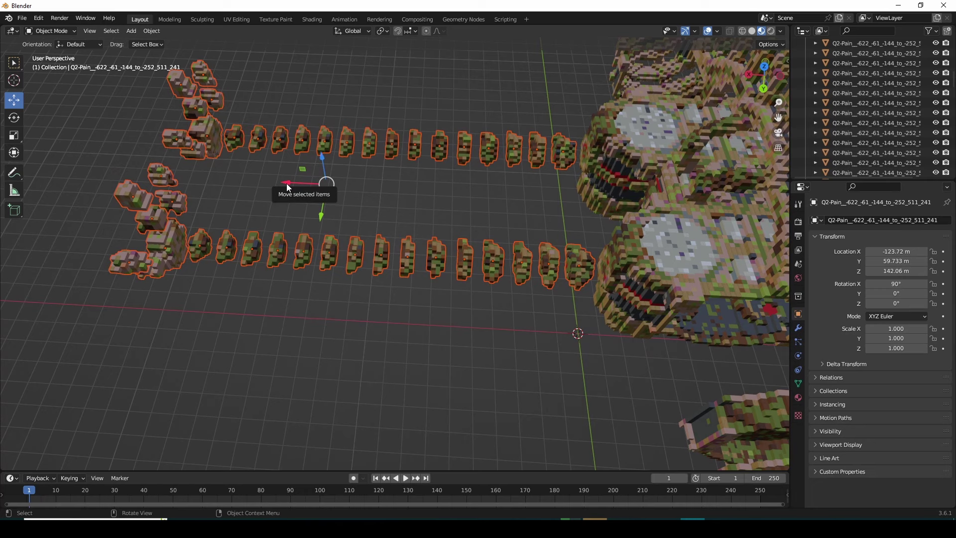
key(ctrl)
ctrl+drag(288, 187, 299, 184)
middle_drag(494, 254, 428, 247)
key(ctrl)
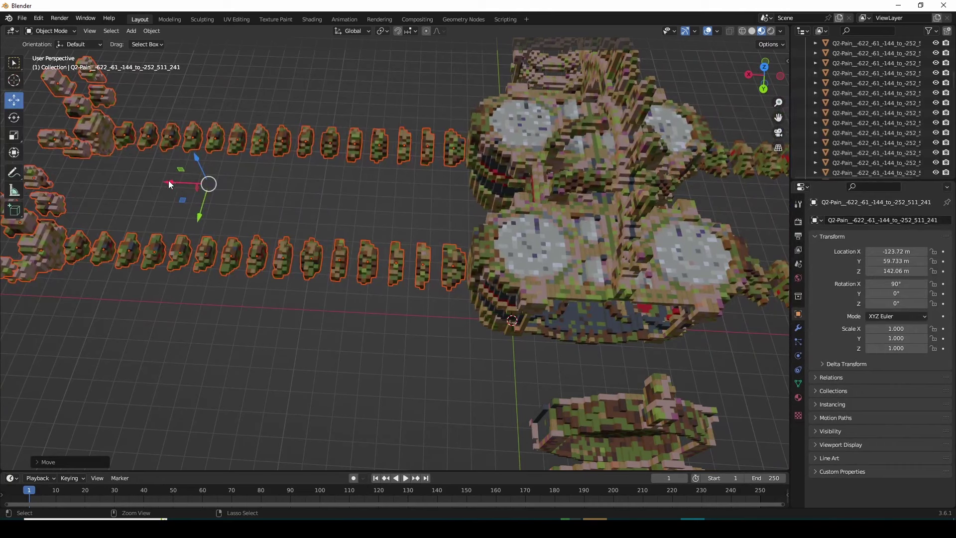
ctrl+drag(169, 184, 175, 185)
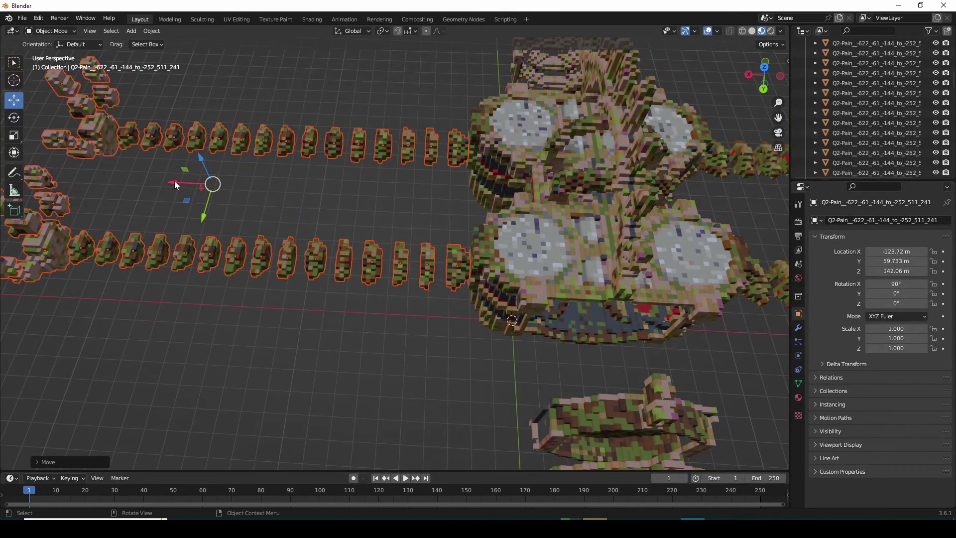
click(442, 328)
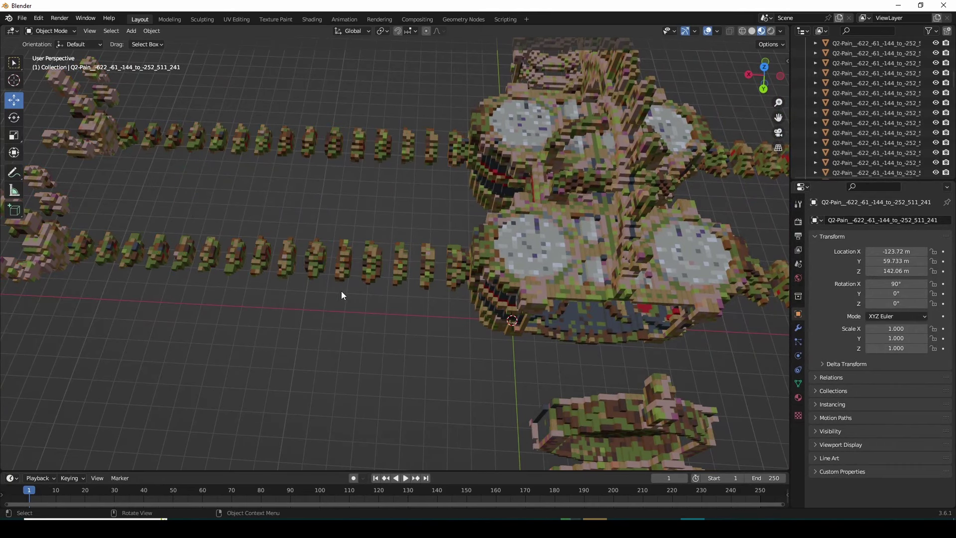
Try moving the second segment from the body on the front arm inward along X, and undo the move.
click(426, 279)
scroll(402, 272, up, 6)
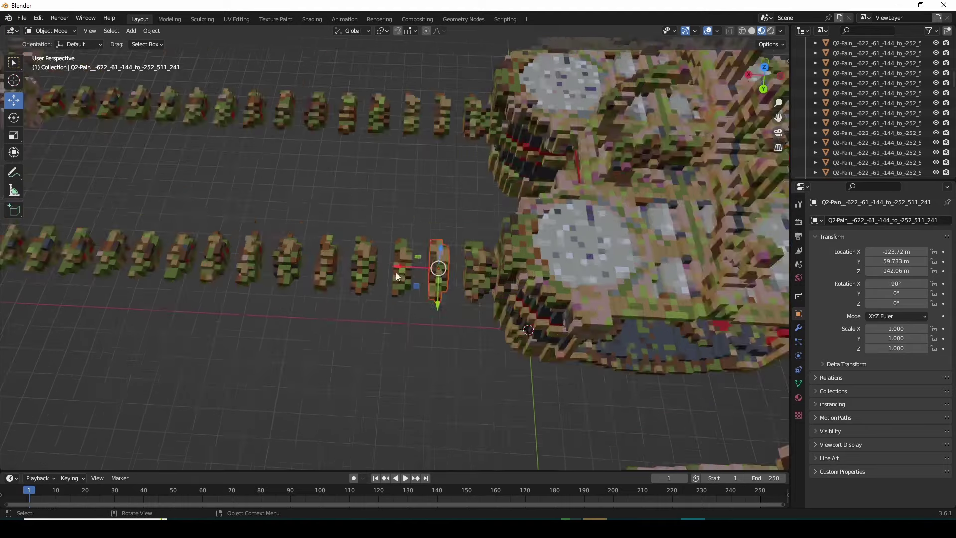
drag(416, 272, 439, 294)
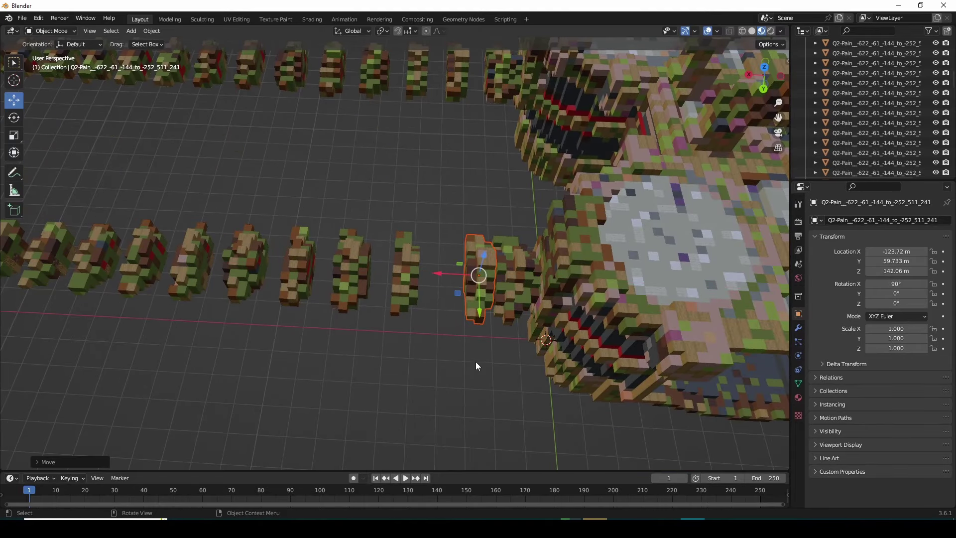
middle_drag(476, 366, 474, 262)
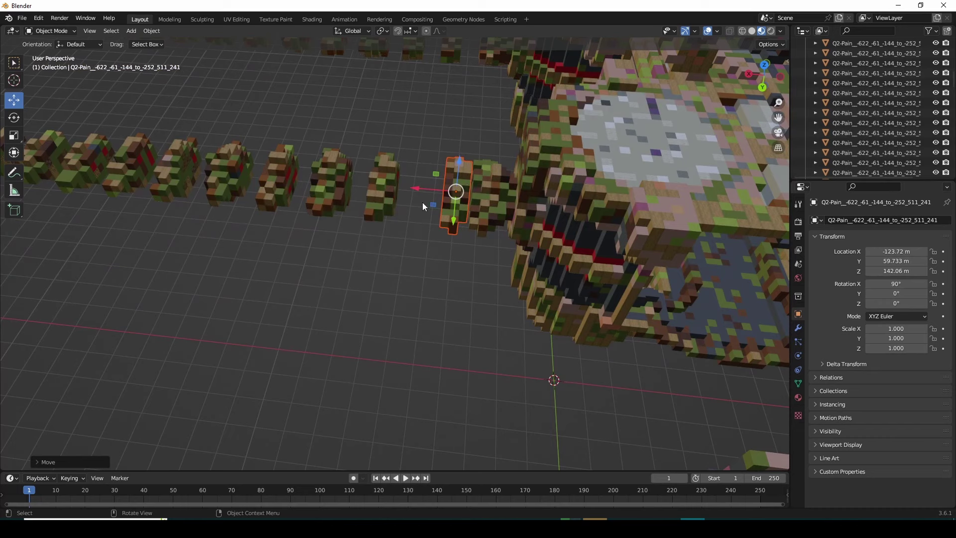
key(ctrl+z)
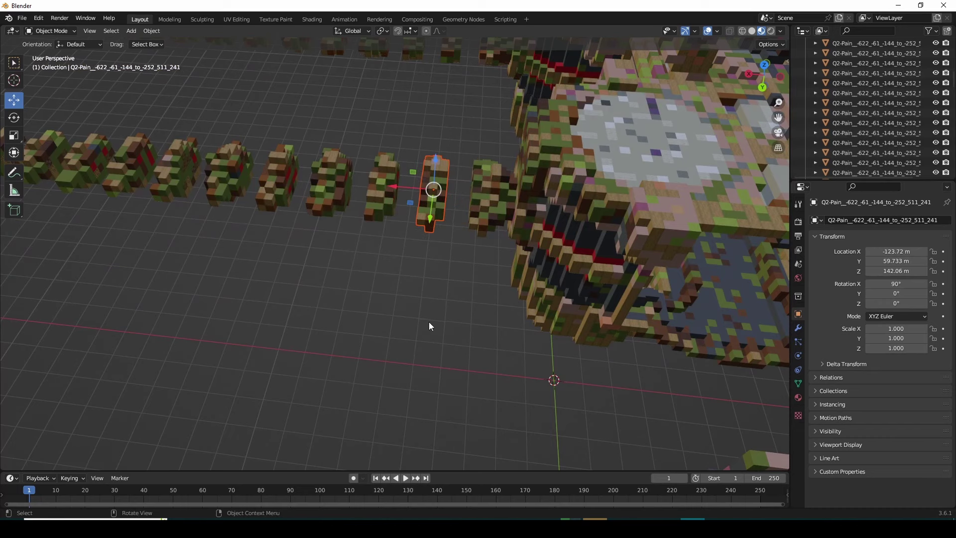
scroll(428, 322, down, 6)
click(356, 330)
Select the hands and all but the innermost segments of those two limbs and move them about -2 m along X.
scroll(356, 306, up, 2)
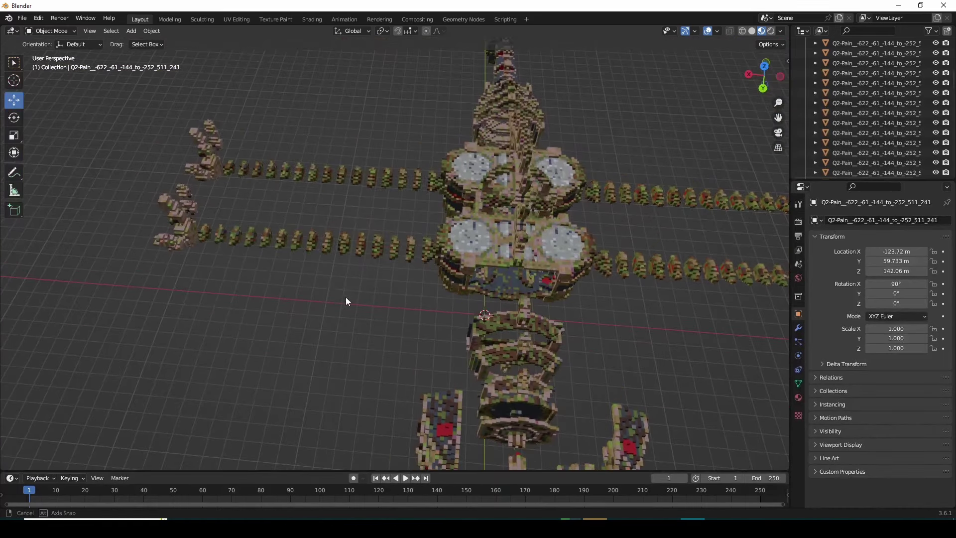
drag(121, 99, 412, 314)
scroll(355, 224, up, 3)
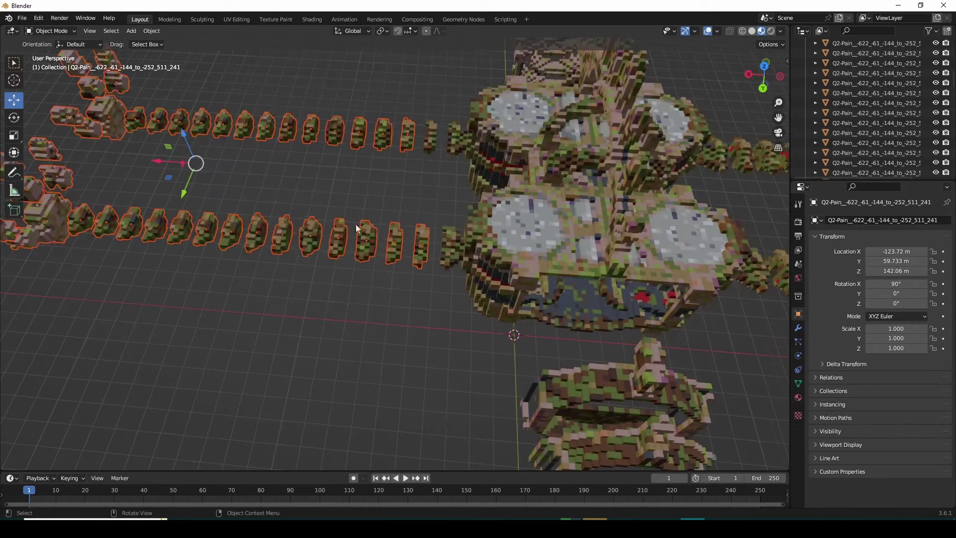
key(shift+d)
key(x)
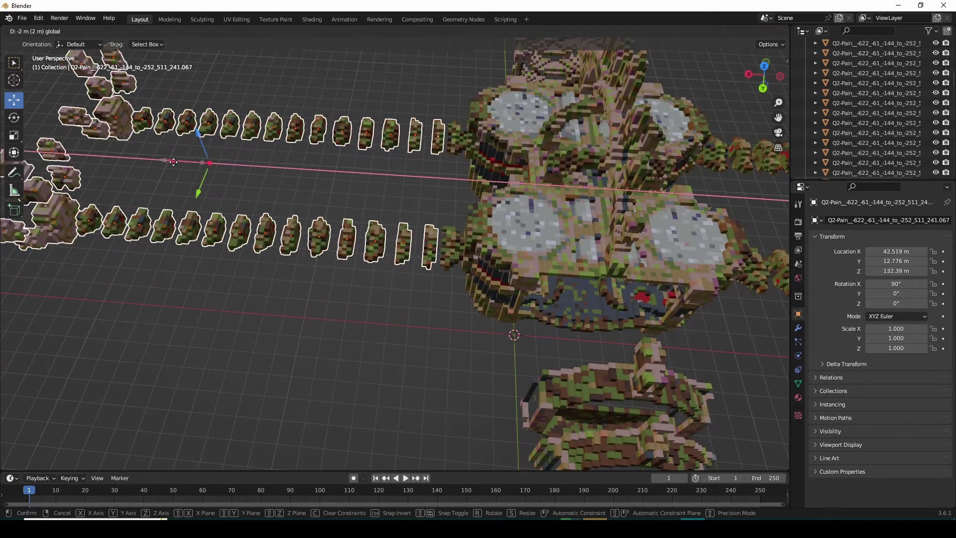
click(177, 163)
scroll(260, 334, down, 6)
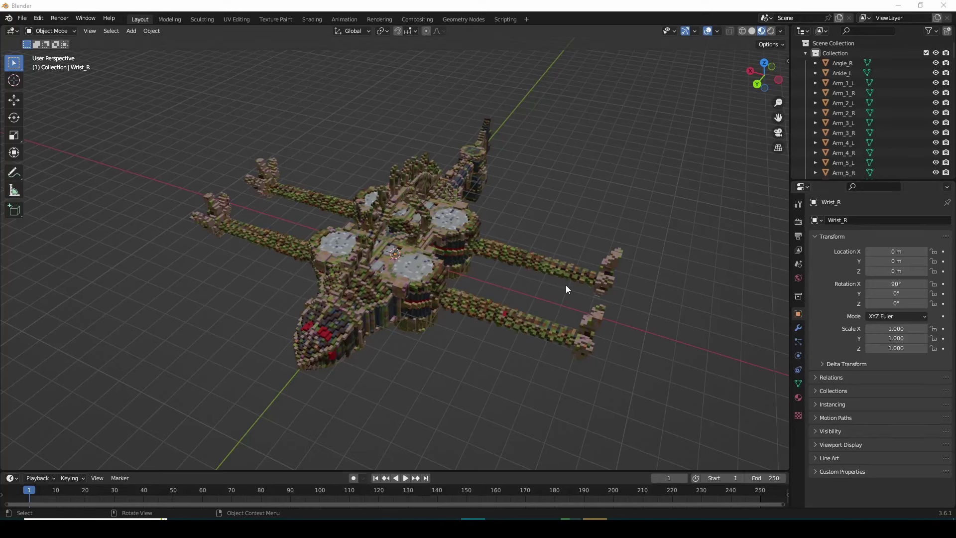
Enlarge the object list, select Arm_8_L, and review the named arm, finger, gun, leg, neck and tail parts against the assembled build.
middle_drag(180, 252, 345, 270)
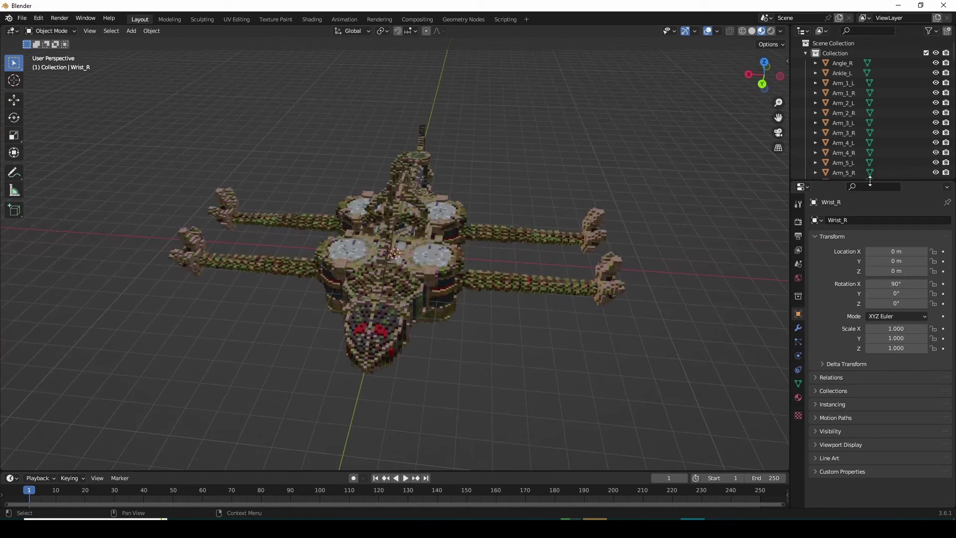
drag(870, 180, 870, 401)
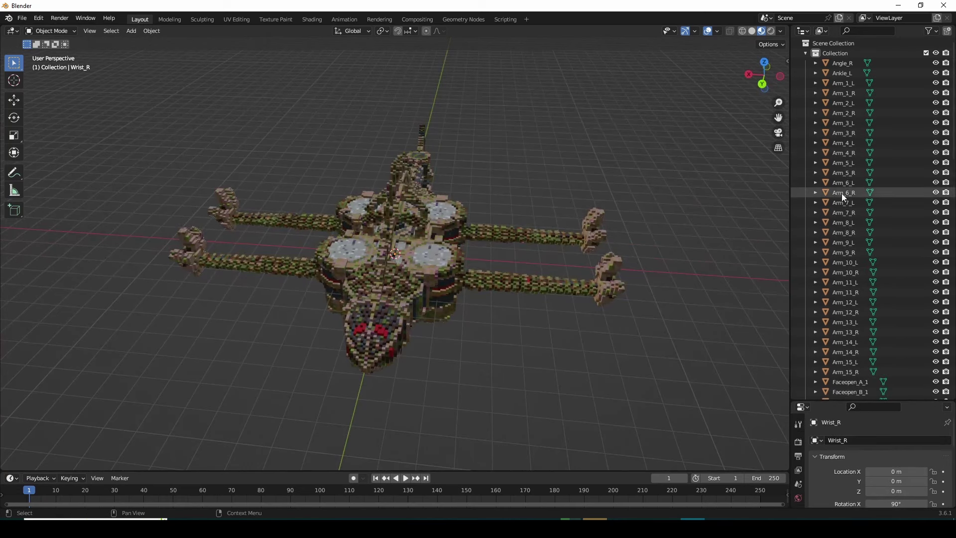
click(842, 222)
scroll(840, 223, down, 15)
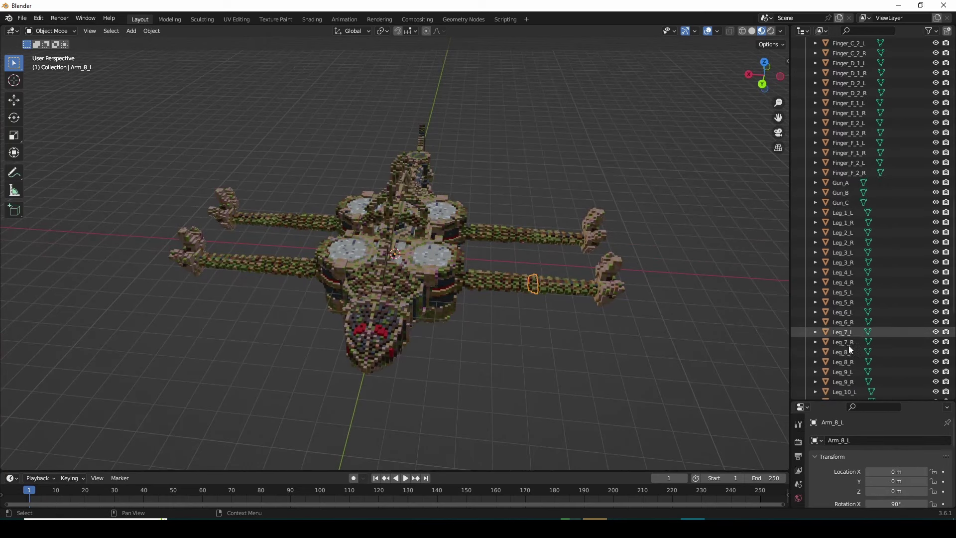
scroll(862, 390, down, 6)
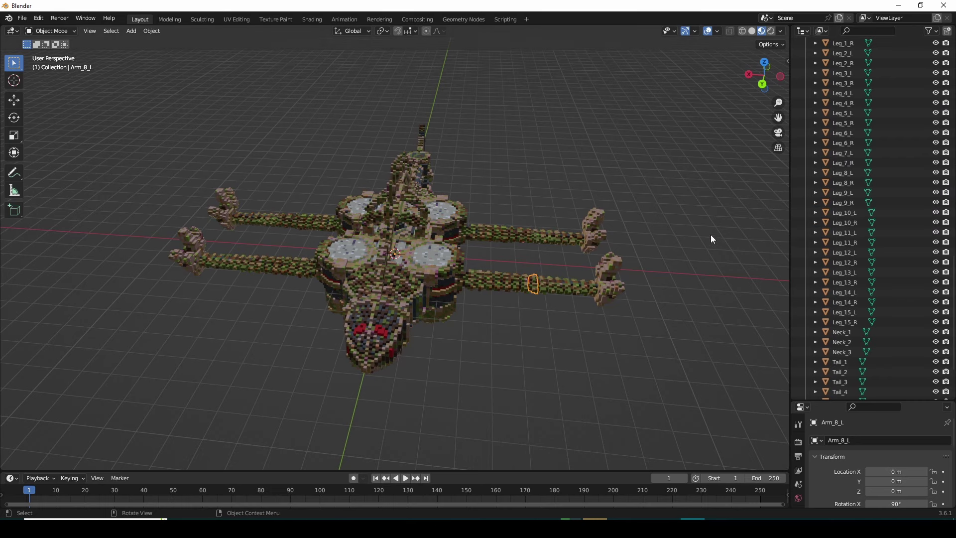
middle_drag(666, 204, 602, 272)
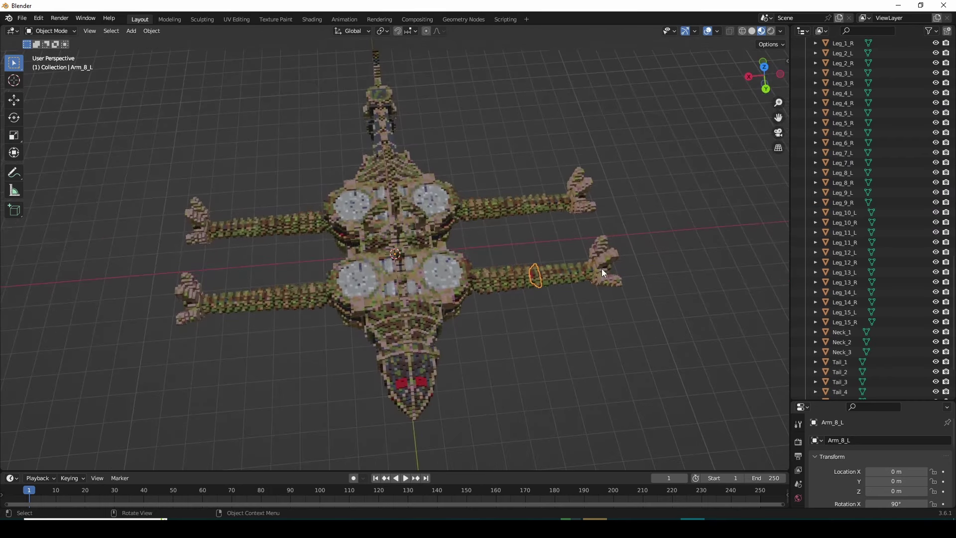
middle_drag(580, 312, 536, 325)
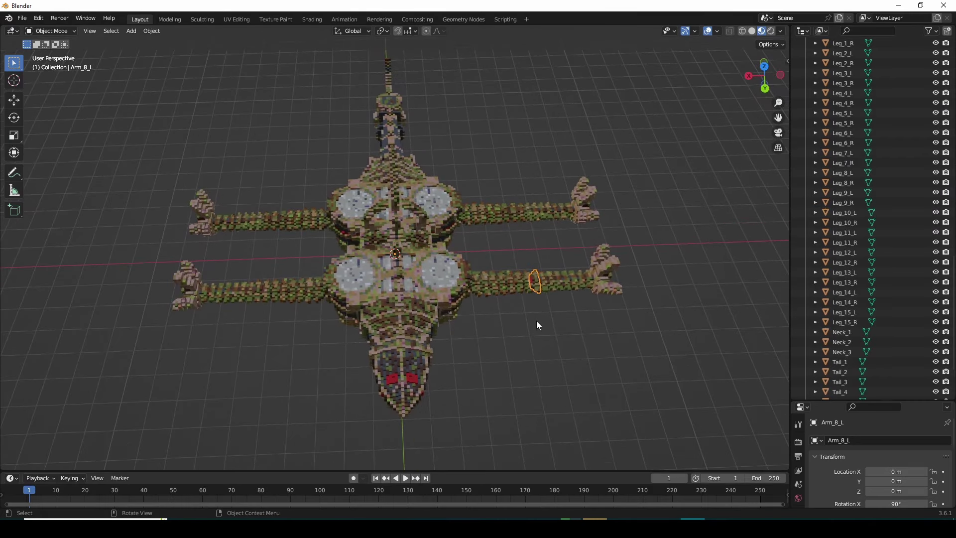
Create a blank 1024 x 1024 px image with alpha in the Texture Paint workspace.
click(305, 21)
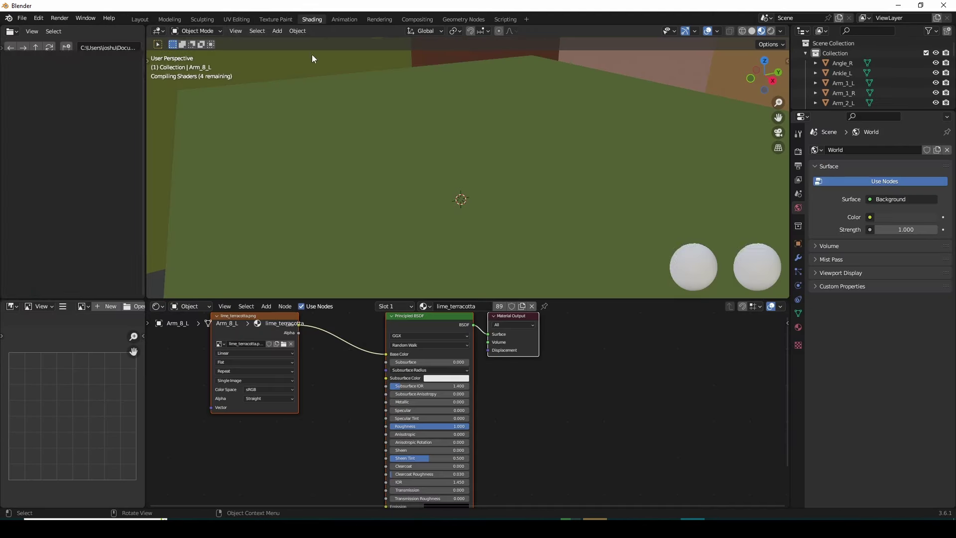
scroll(560, 375, down, 2)
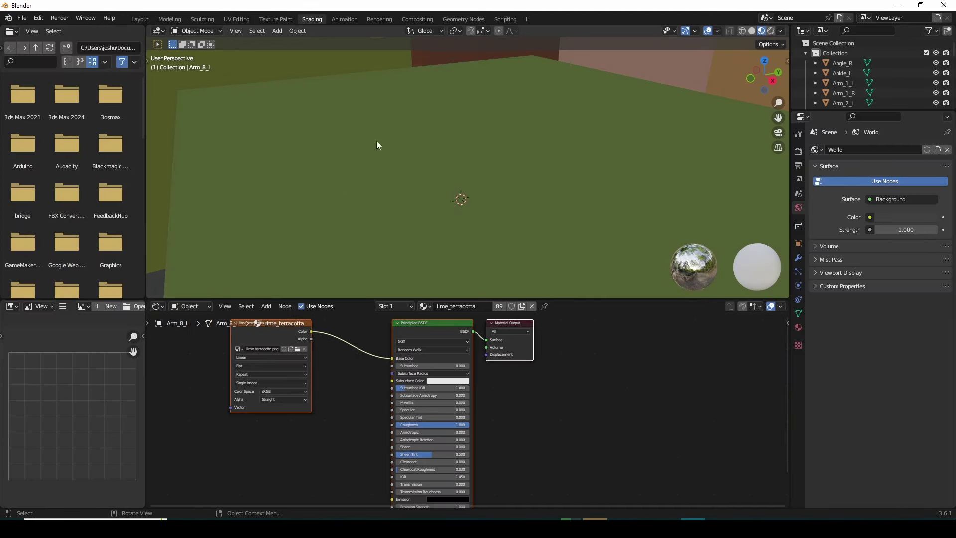
click(279, 20)
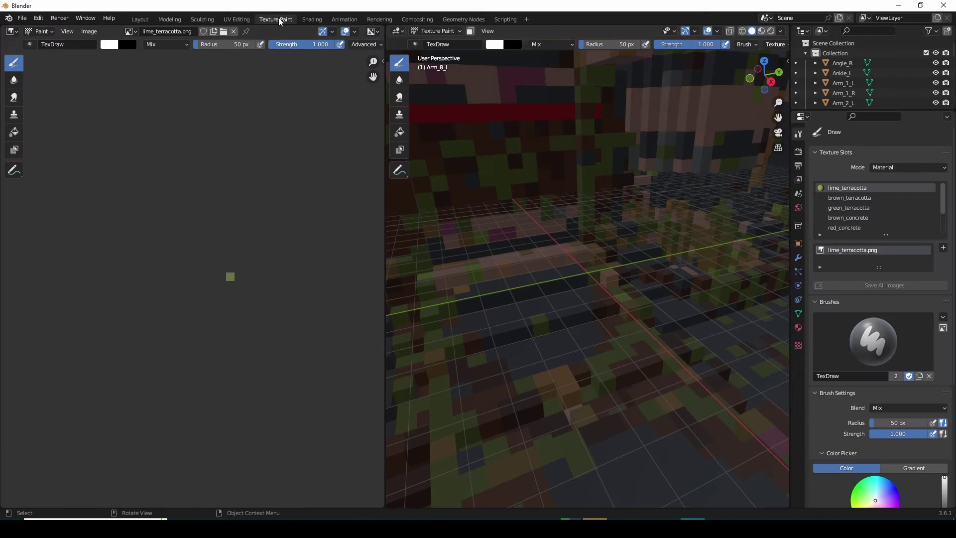
click(88, 31)
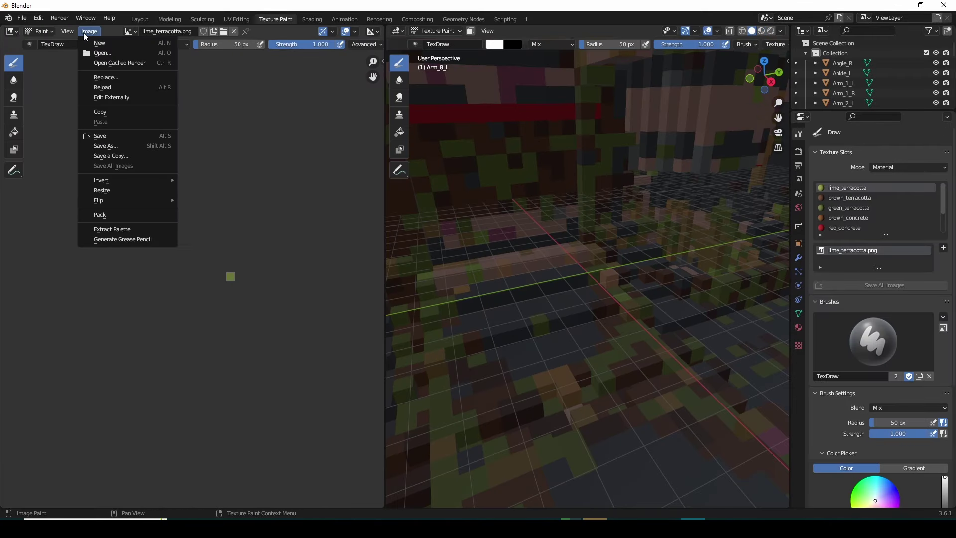
click(102, 41)
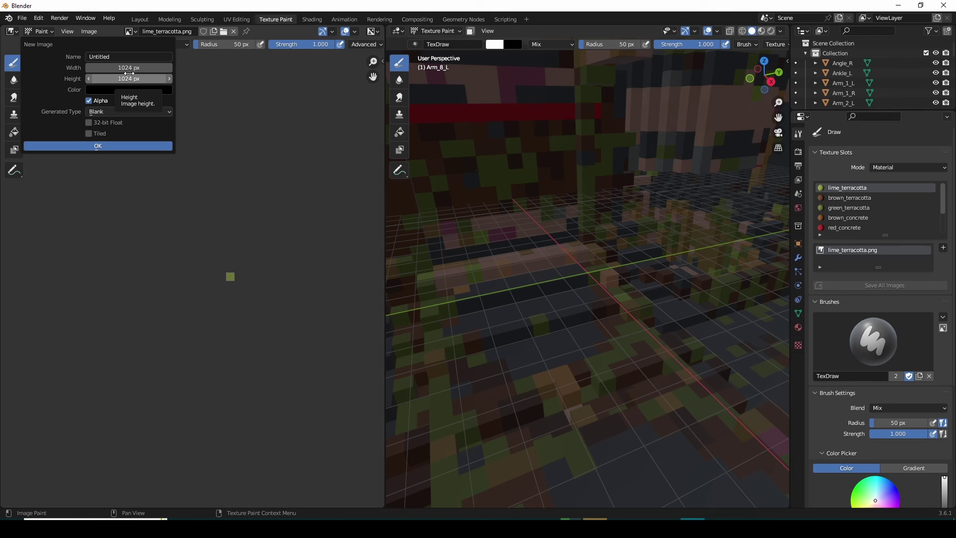
click(147, 146)
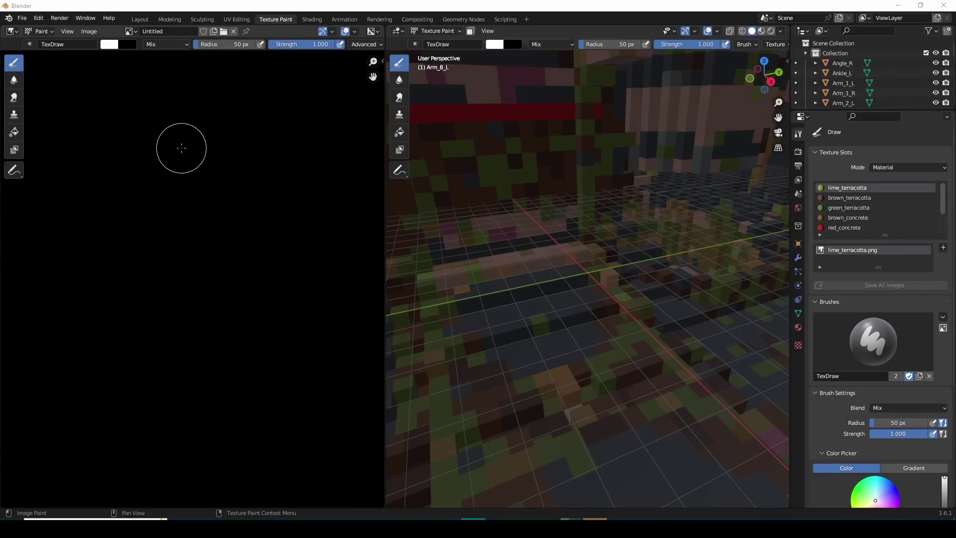
scroll(170, 166, down, 3)
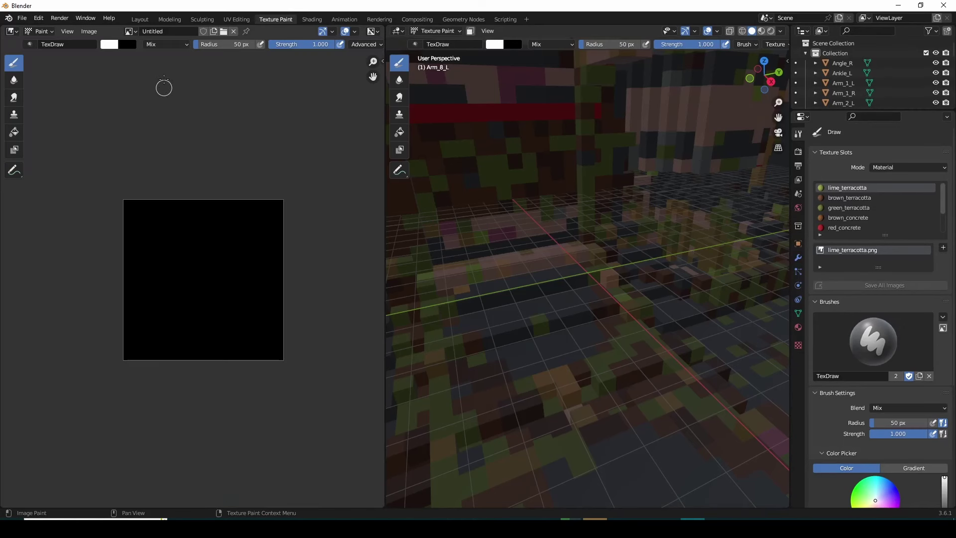
Rename the new blank image to rudnia.
click(166, 31)
key(BackSpace)
key(BackSpace)
key(BackSpace)
key(BackSpace)
key(BackSpace)
key(BackSpace)
key(BackSpace)
key(BackSpace)
text(rudnia)
key(Return)
In the Shading workspace, add an Image Texture node above the lime_terracotta material's existing nodes.
click(311, 21)
drag(597, 374, 600, 430)
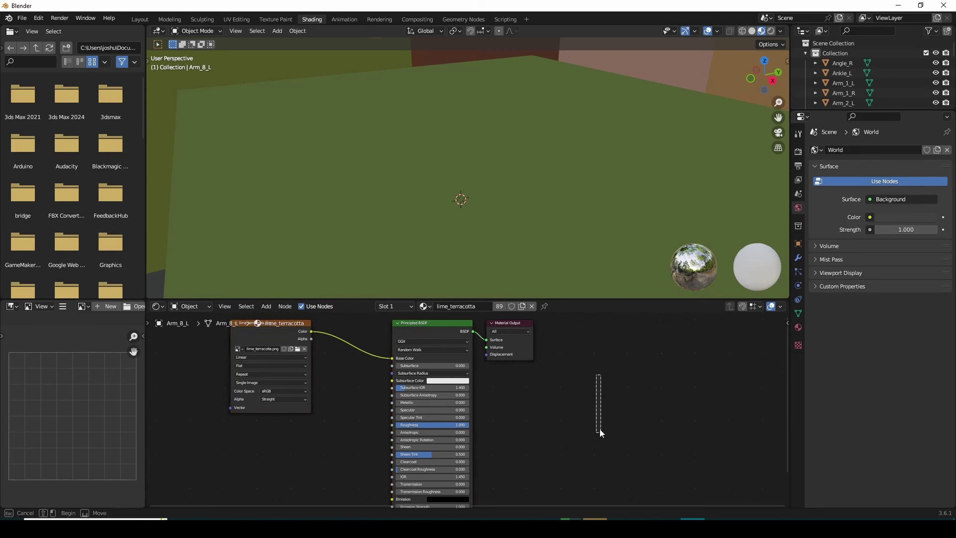
middle_drag(593, 379, 598, 450)
middle_drag(340, 355, 343, 376)
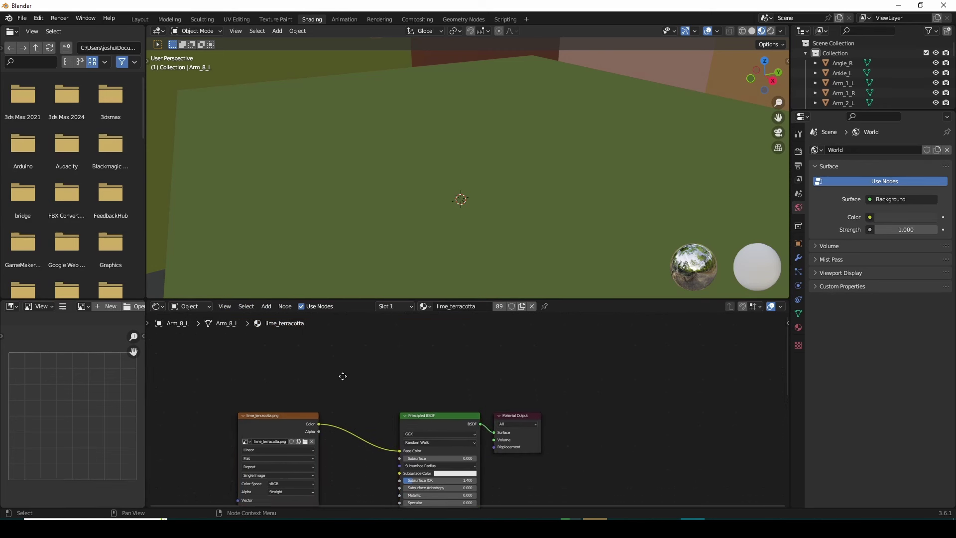
right_click(379, 355)
mouse_move(378, 356)
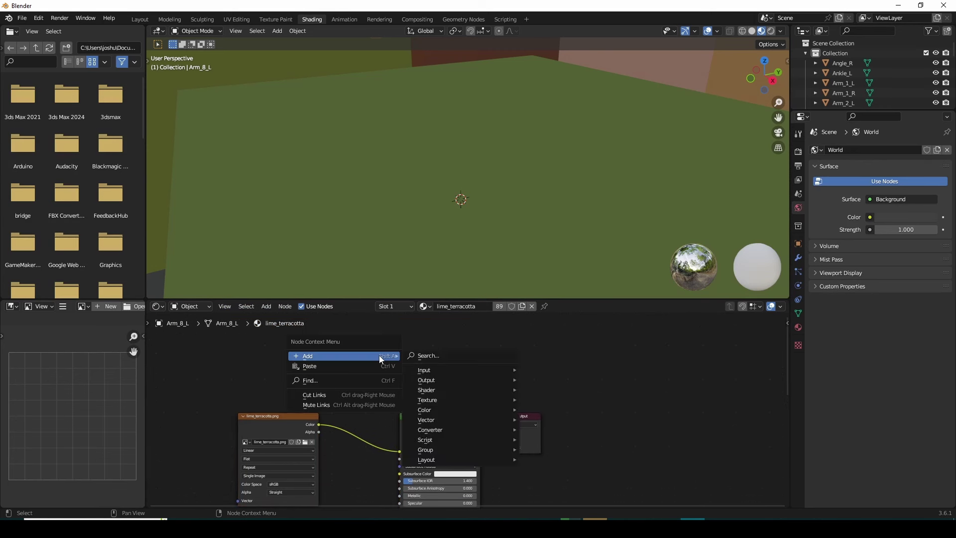
mouse_move(428, 400)
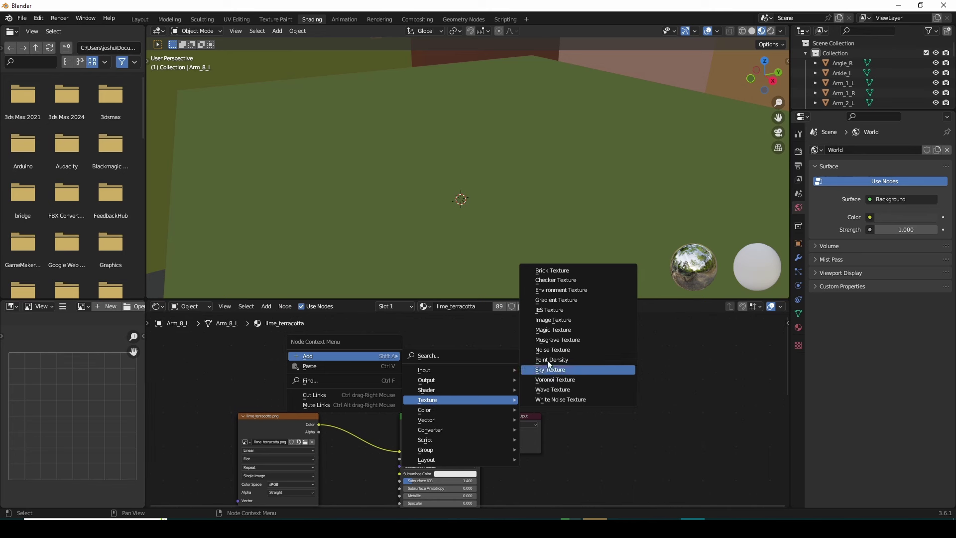
click(569, 320)
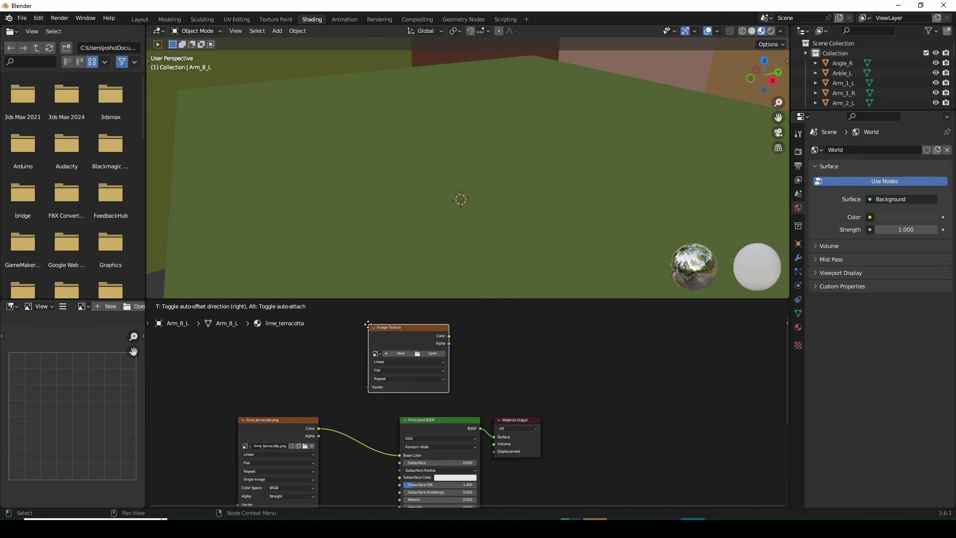
click(409, 324)
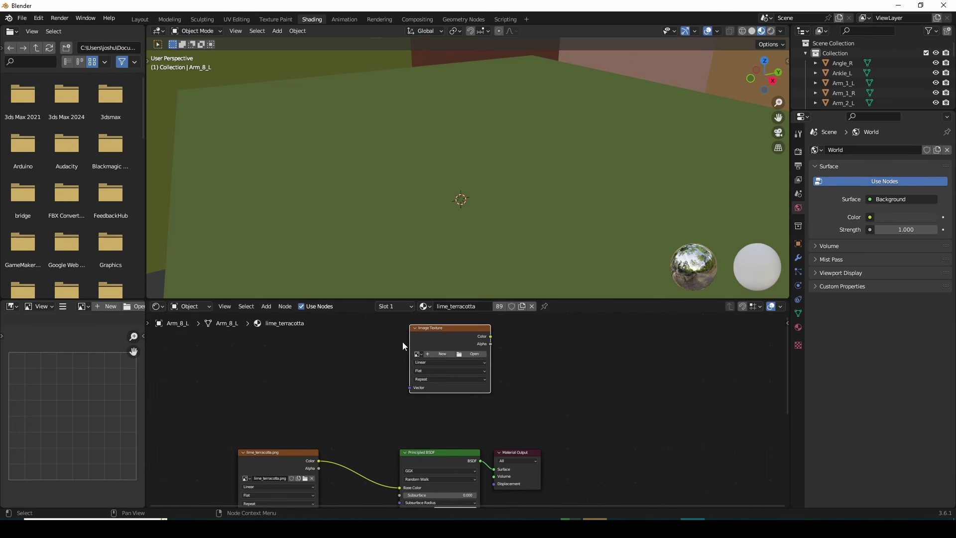
Assign the existing rudnia image to the new Image Texture node, leaving it unconnected.
click(477, 355)
click(705, 392)
click(417, 354)
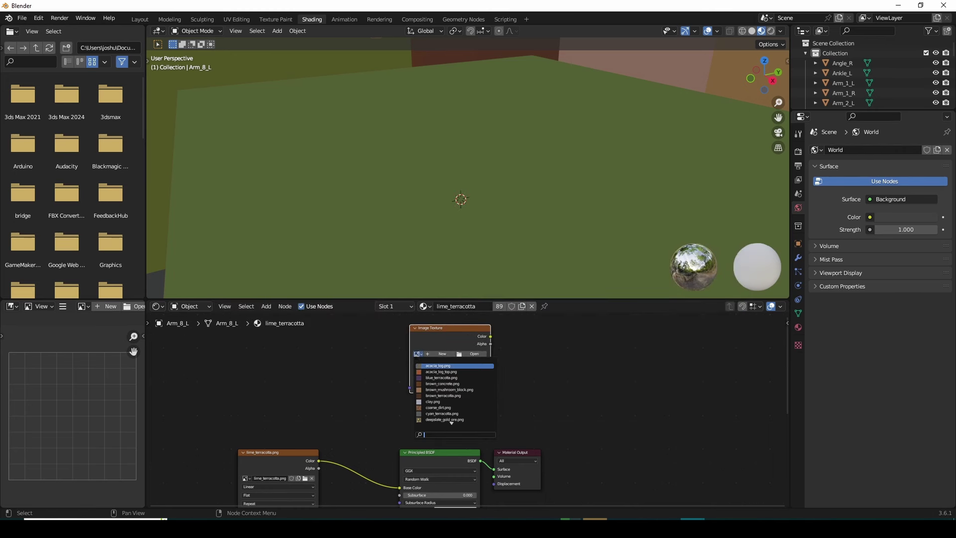
scroll(450, 407, down, 10)
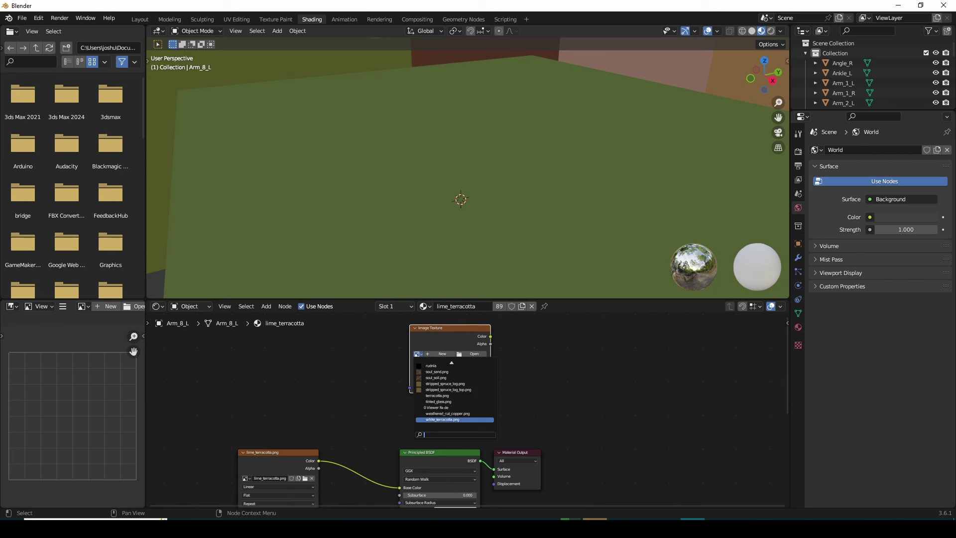
click(438, 366)
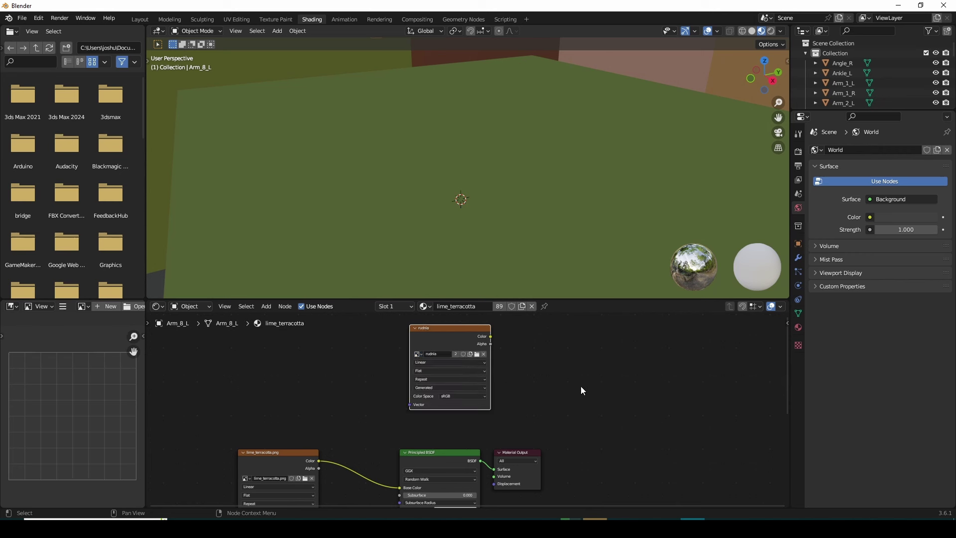
middle_drag(588, 366, 571, 367)
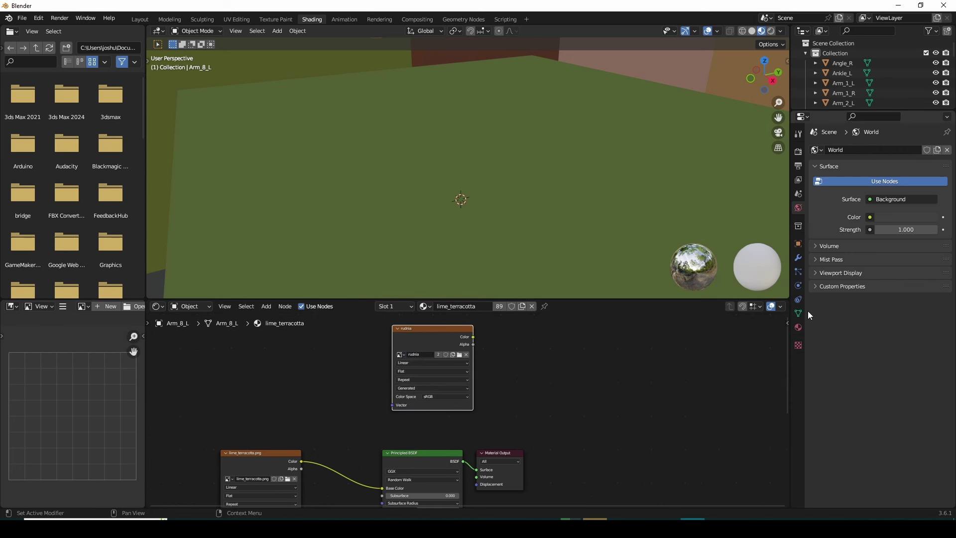
Select Angle_R, enlarge the object list, and review the build's parts and Angle_R's material slots.
click(842, 63)
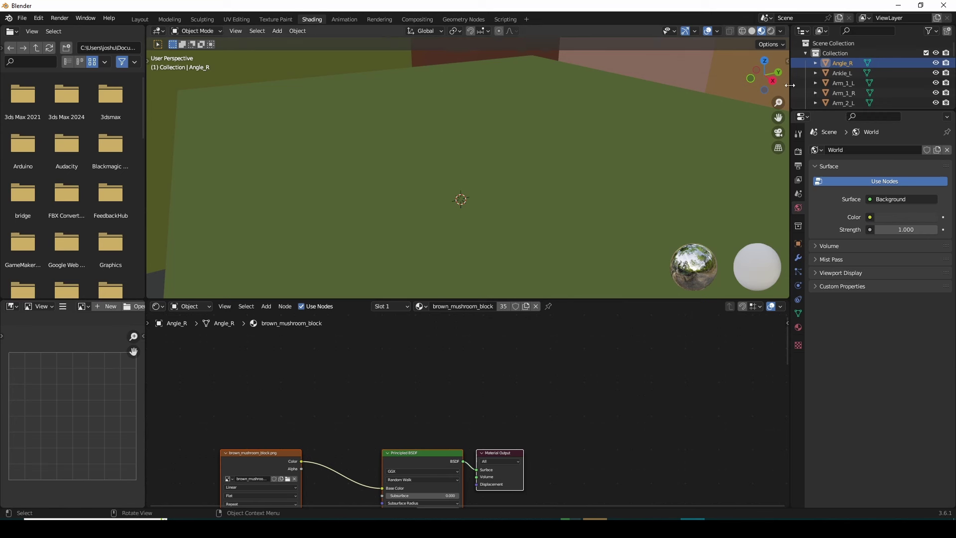
drag(864, 108, 864, 257)
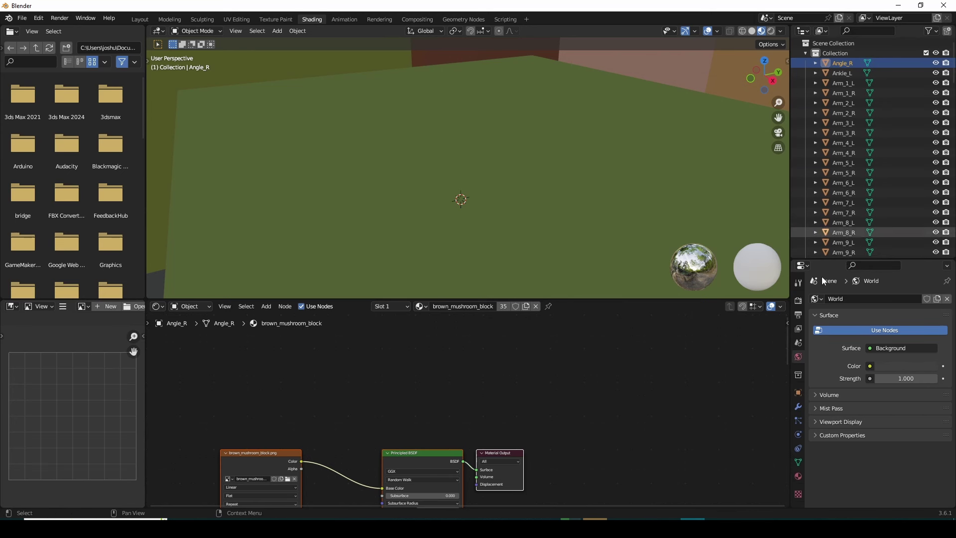
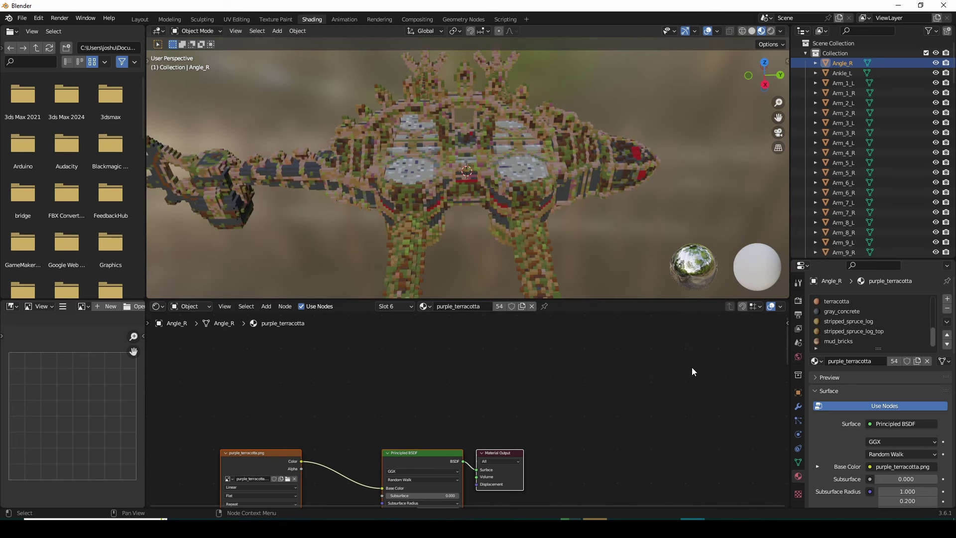
middle_drag(648, 173, 545, 175)
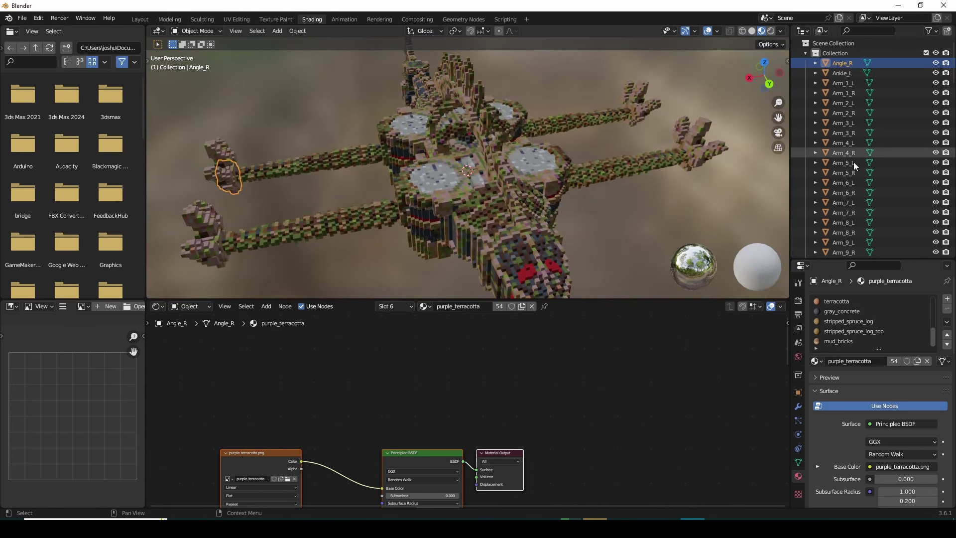
scroll(848, 180, down, 6)
scroll(844, 196, down, 8)
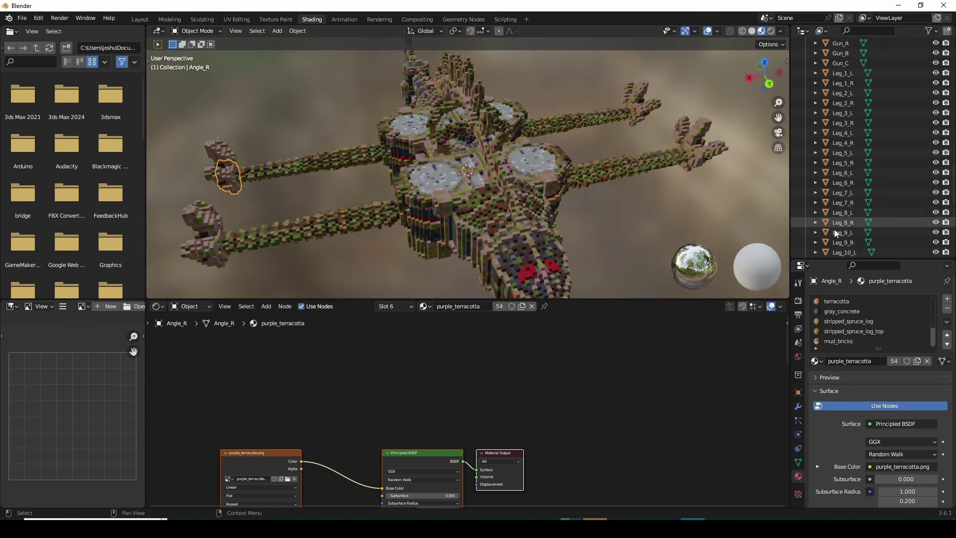
click(403, 307)
scroll(395, 333, up, 3)
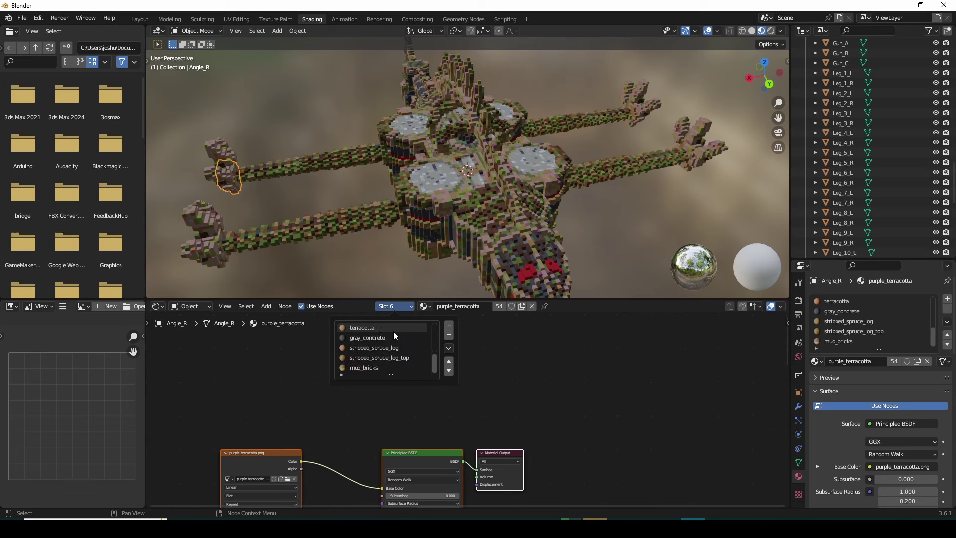
Select Gun_C and compare the nodes of its purple_terracotta and lime_terracotta materials.
click(839, 63)
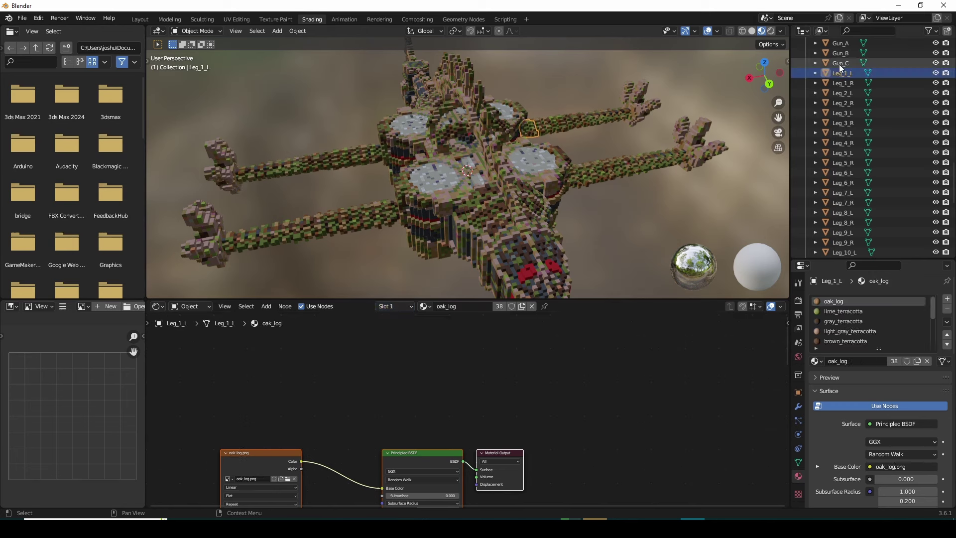
click(859, 321)
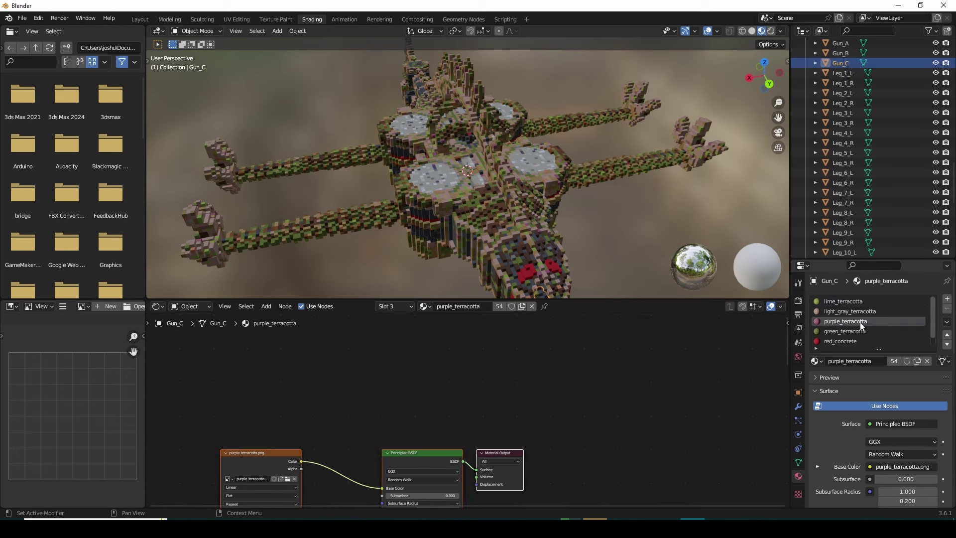
ctrl+scroll(860, 321, down, 2)
ctrl+scroll(860, 321, up, 4)
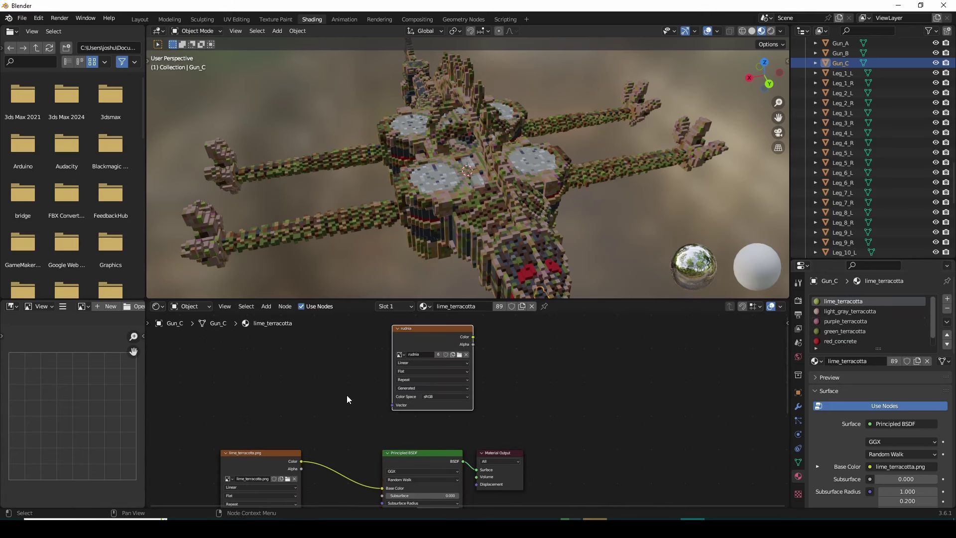
middle_drag(326, 373, 342, 357)
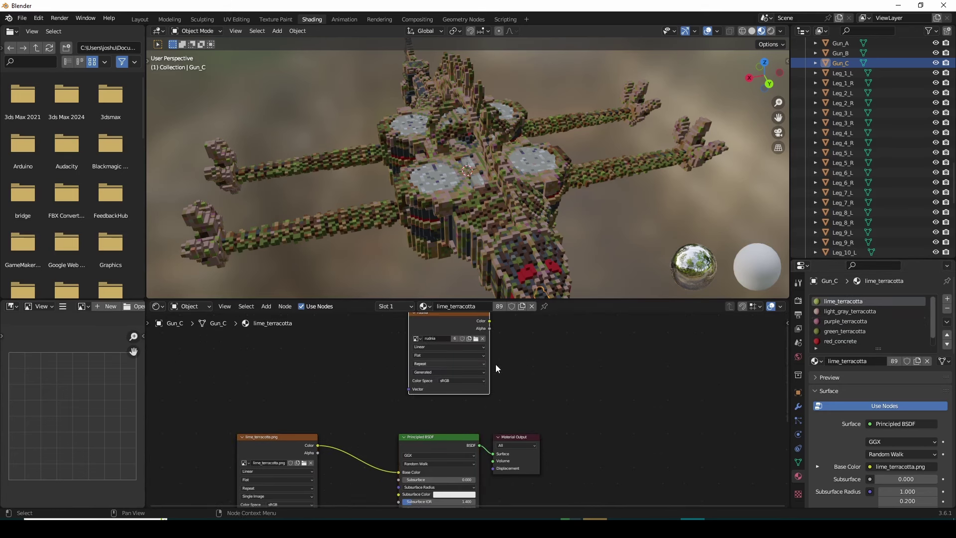
middle_drag(548, 362, 551, 382)
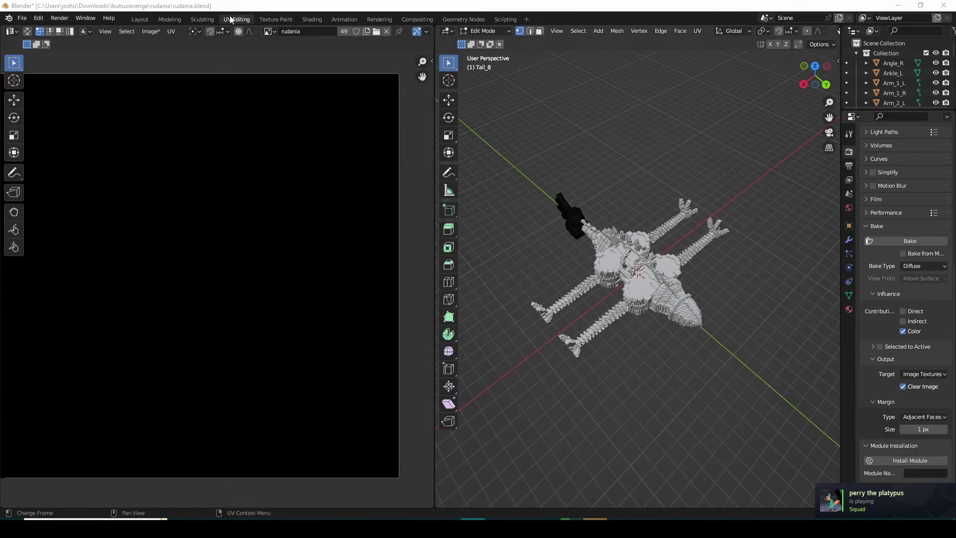
Select every part of the build in Object Mode and enter Edit Mode on all of them together.
middle_drag(726, 334, 711, 325)
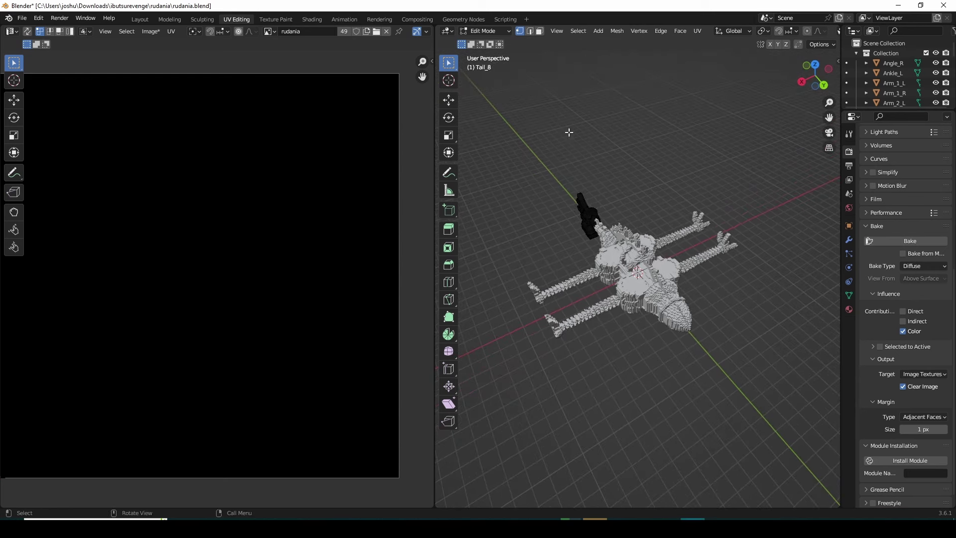
click(482, 32)
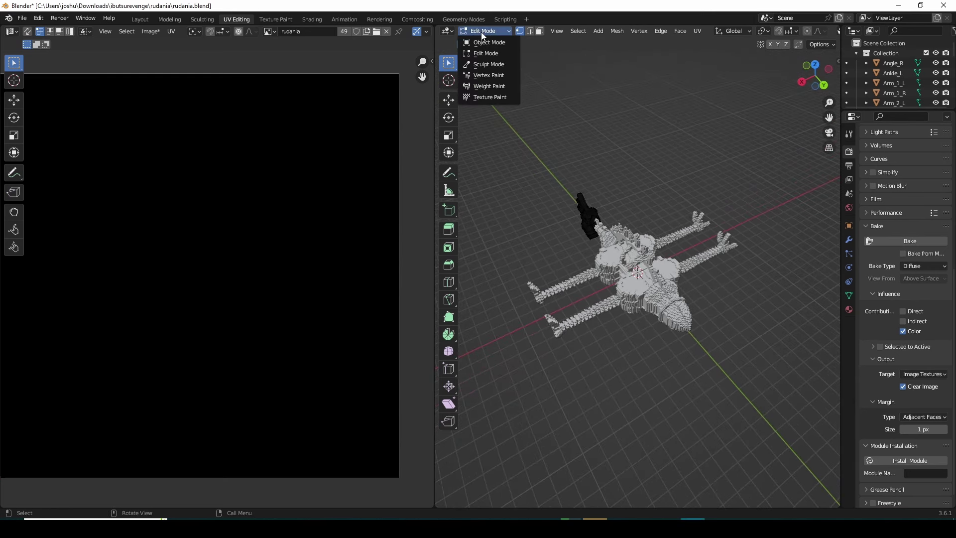
click(482, 44)
drag(785, 405, 493, 137)
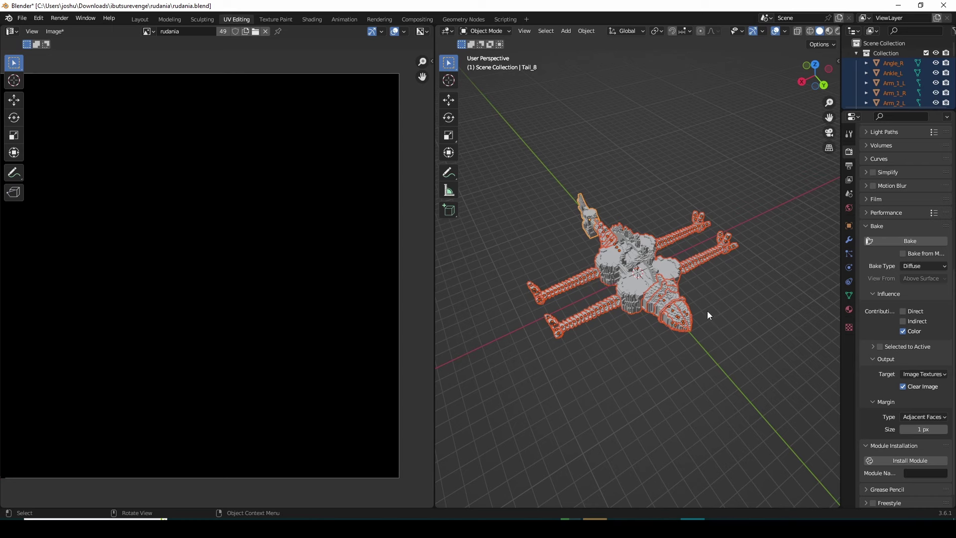
middle_drag(708, 315, 680, 294)
click(486, 31)
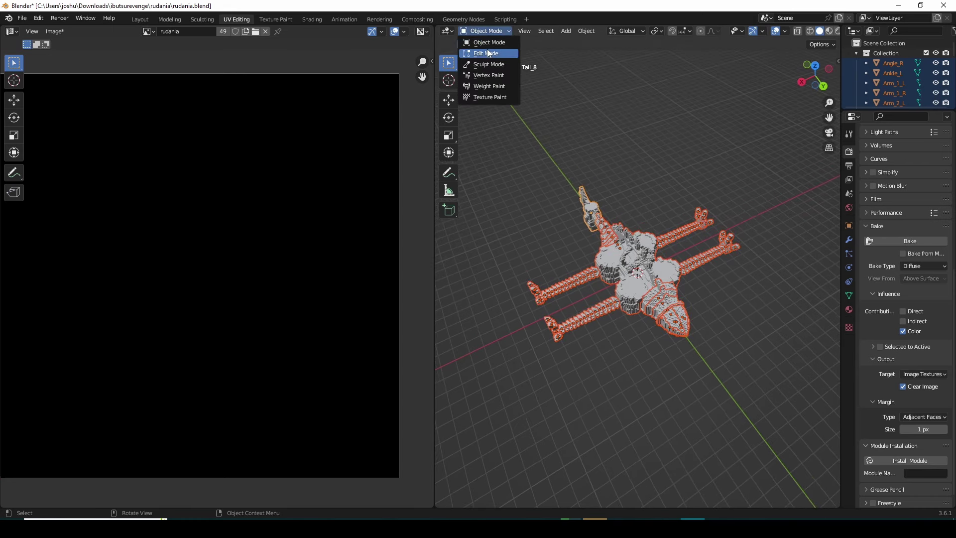
click(488, 52)
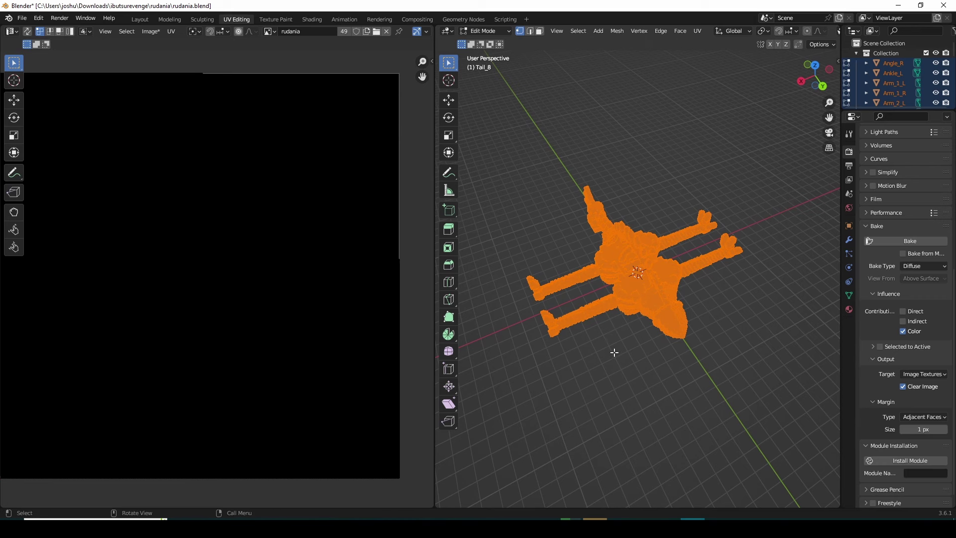
Try a standard Unwrap on all the selected geometry.
middle_drag(626, 333, 625, 348)
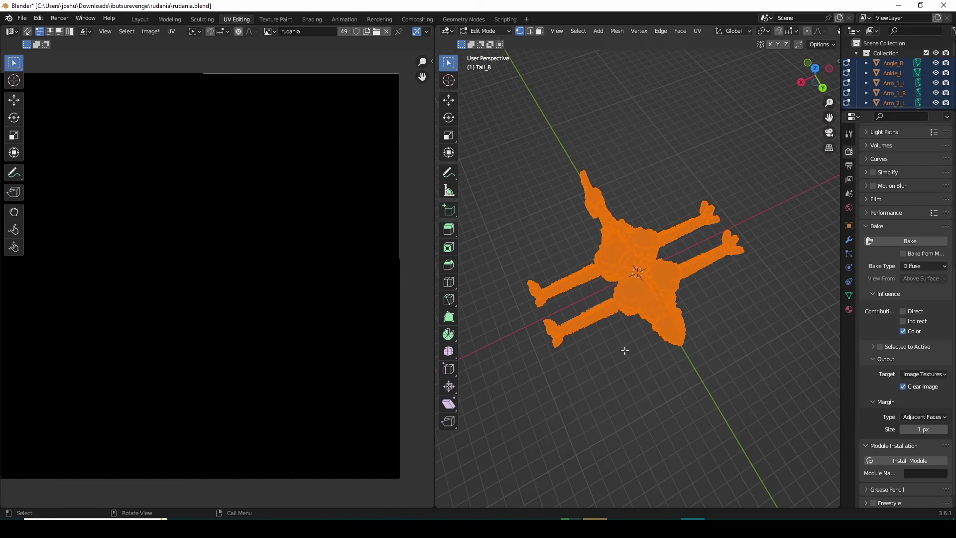
key(u)
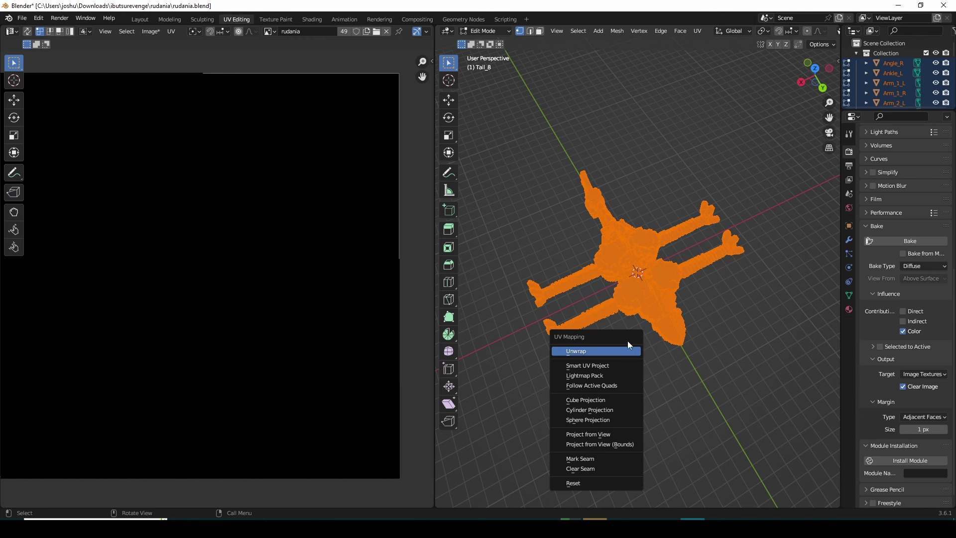
click(577, 356)
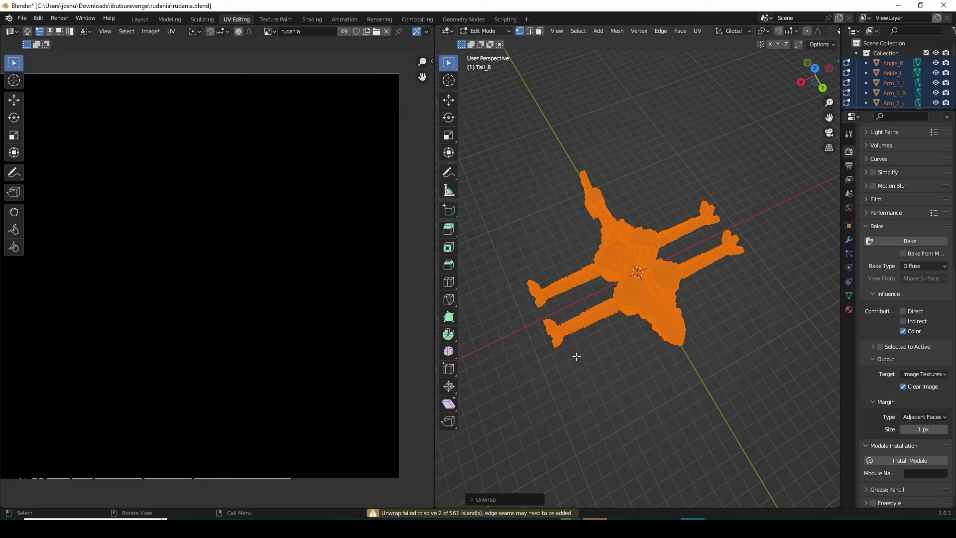
Lightmap Pack the selected faces in a shared texture space with pack quality 48, and inspect the packed UVs up close.
key(u)
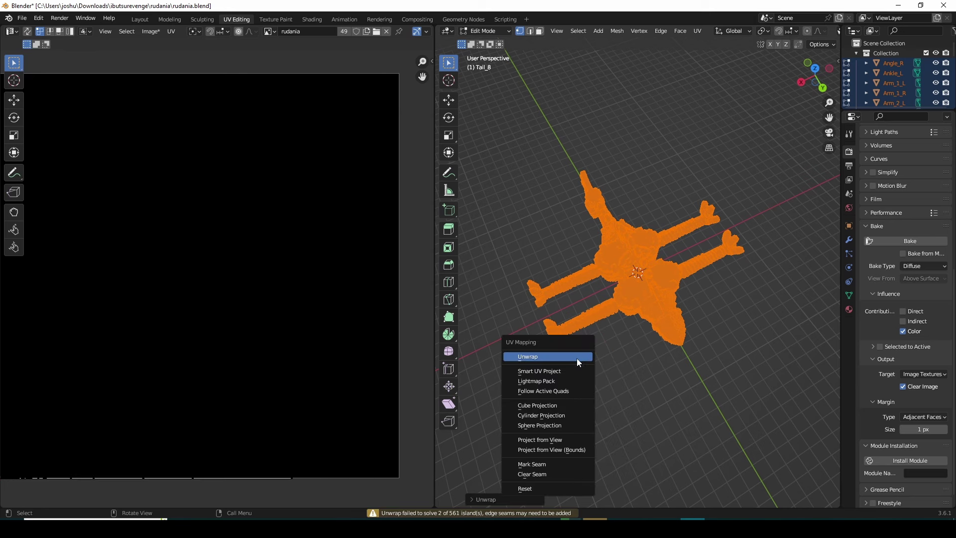
click(560, 380)
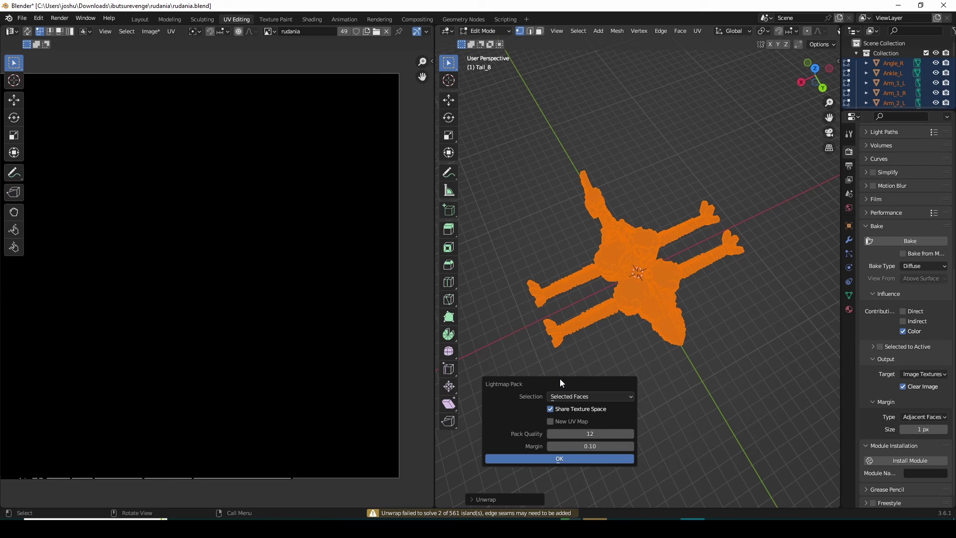
drag(587, 435, 605, 435)
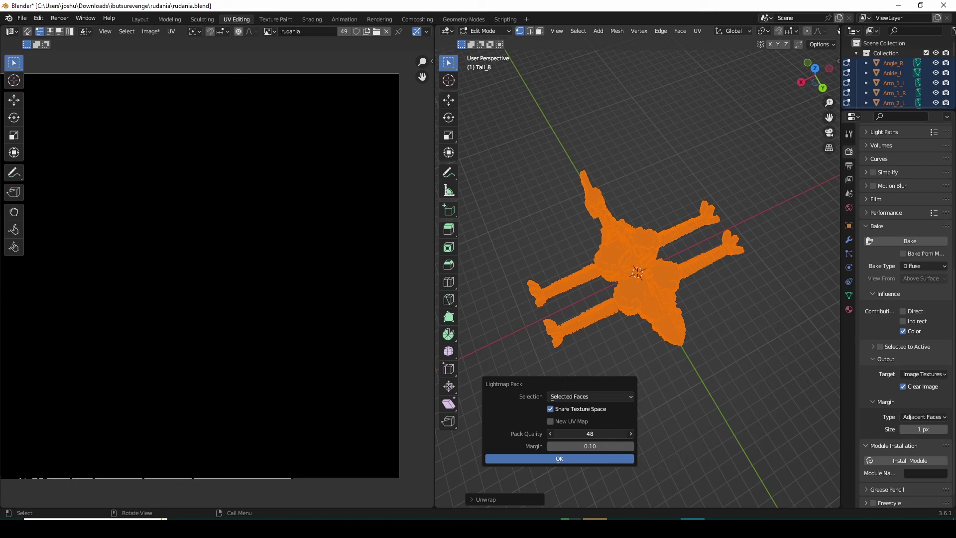
click(560, 422)
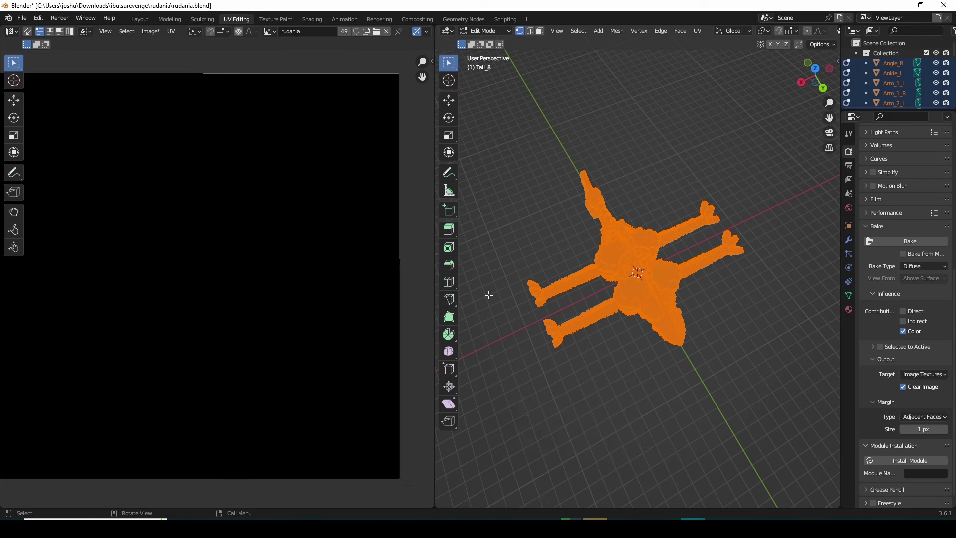
middle_drag(214, 273, 298, 239)
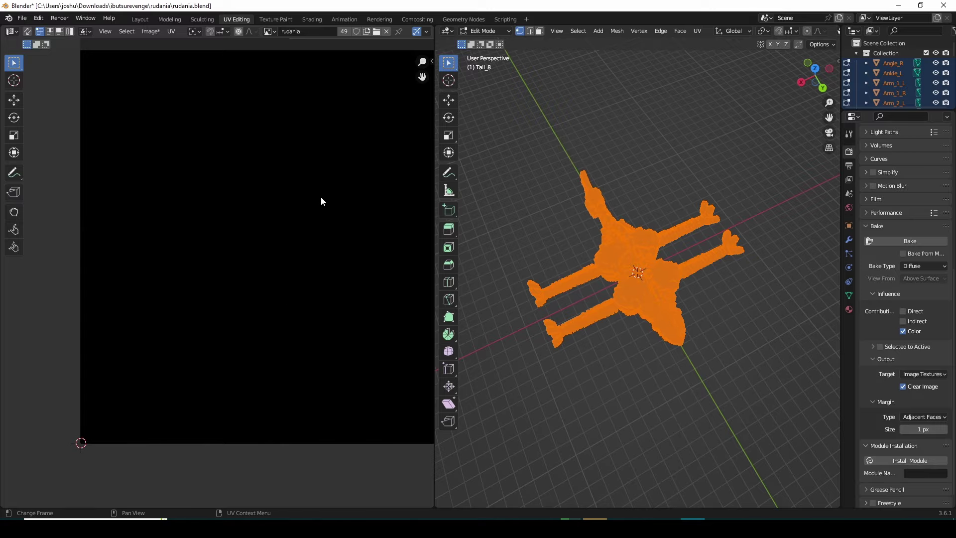
scroll(207, 322, up, 5)
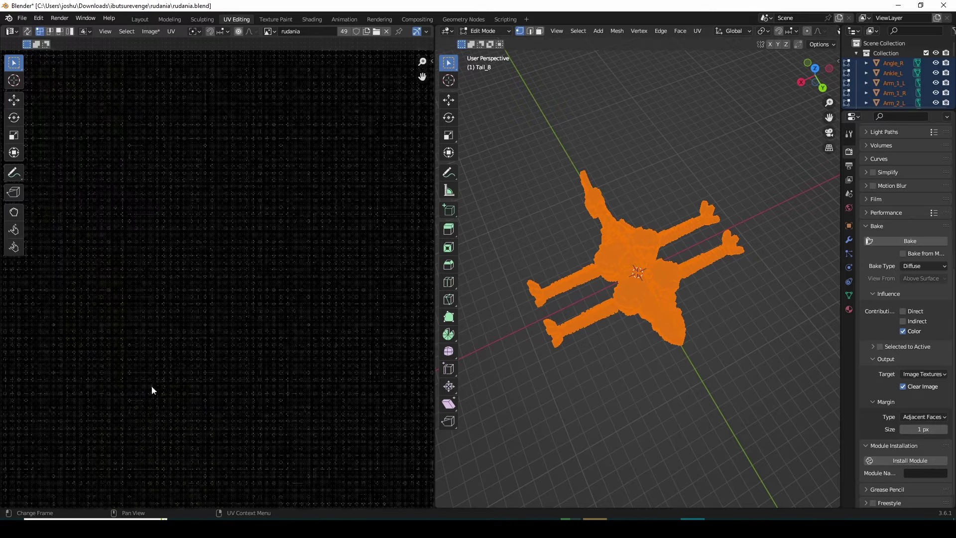
Widen the render settings and check the Cycles render engine, GPU Compute device and viewport denoise options.
scroll(234, 274, up, 1)
scroll(239, 336, down, 12)
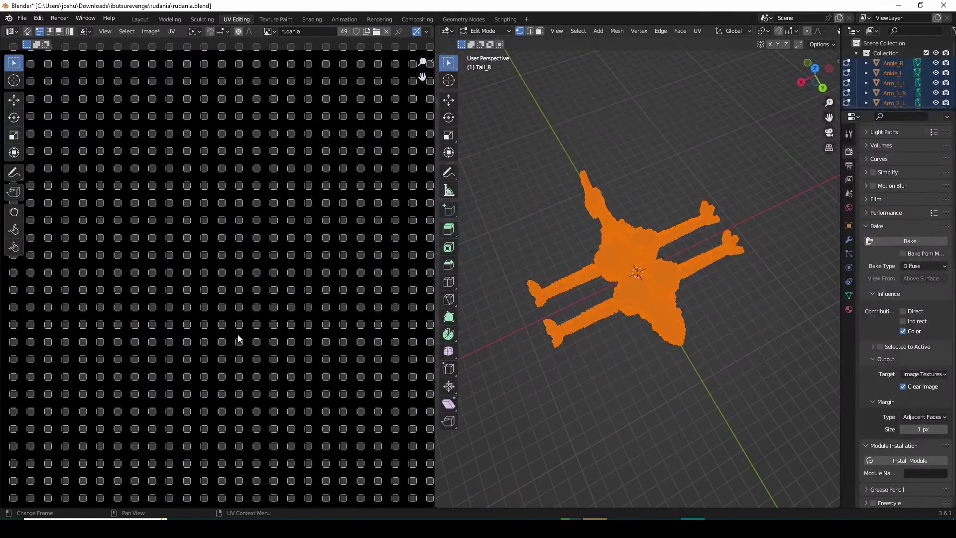
scroll(237, 336, down, 4)
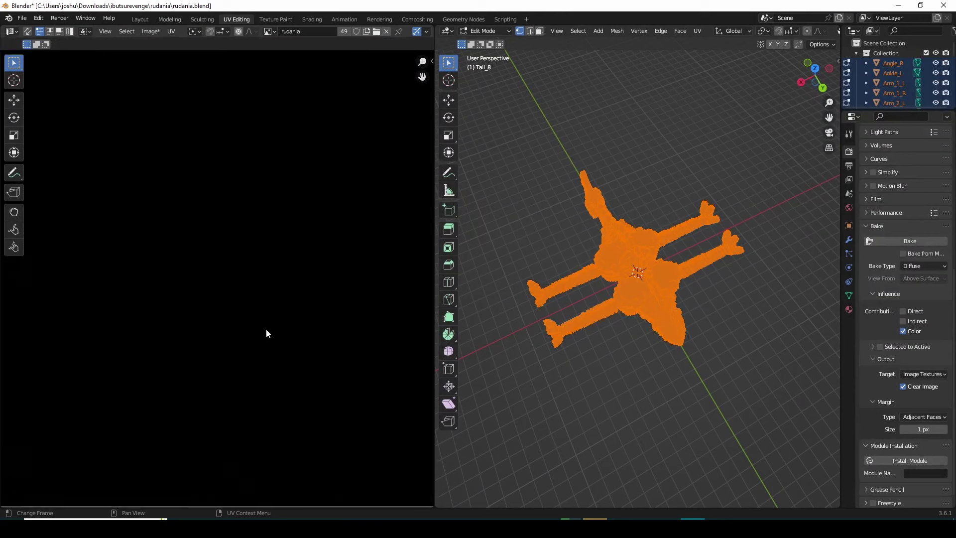
click(849, 134)
click(849, 152)
click(849, 166)
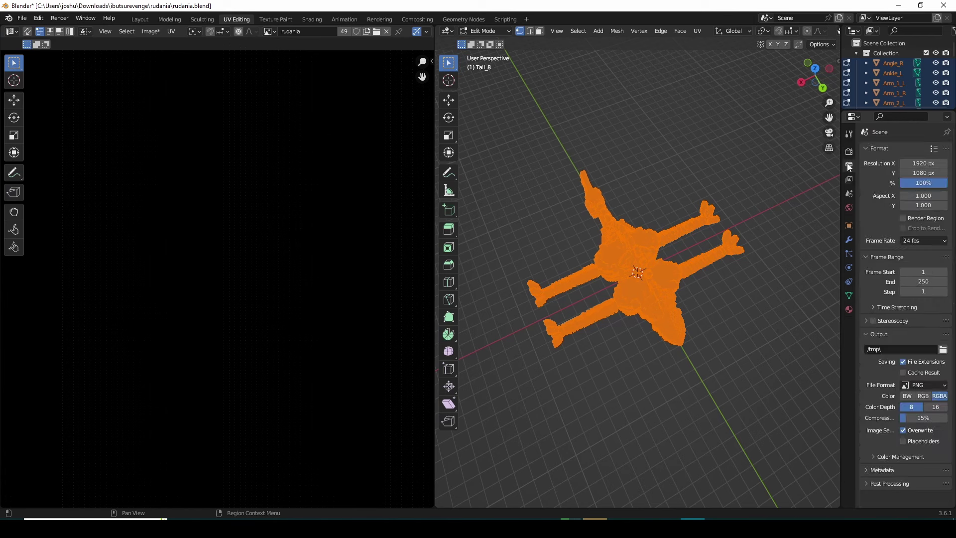
click(849, 152)
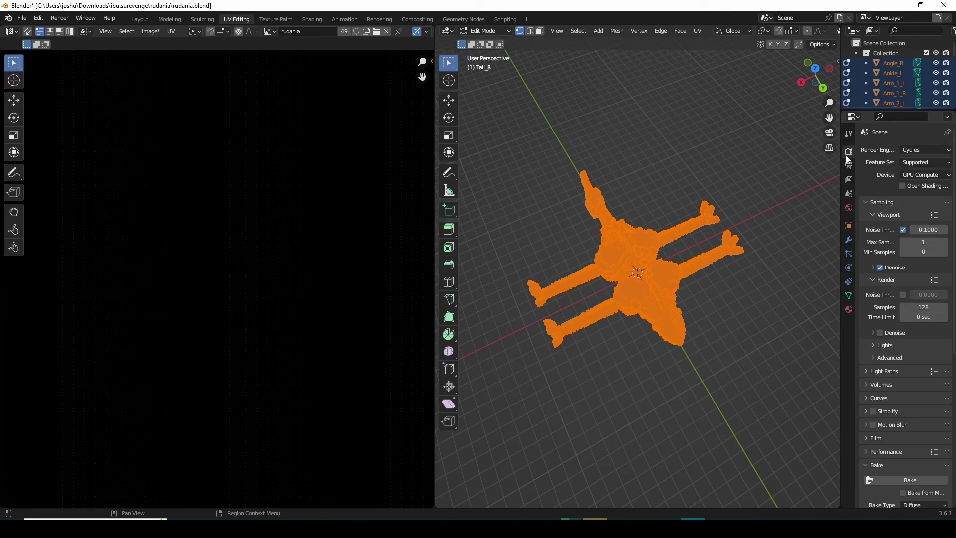
drag(841, 159, 494, 225)
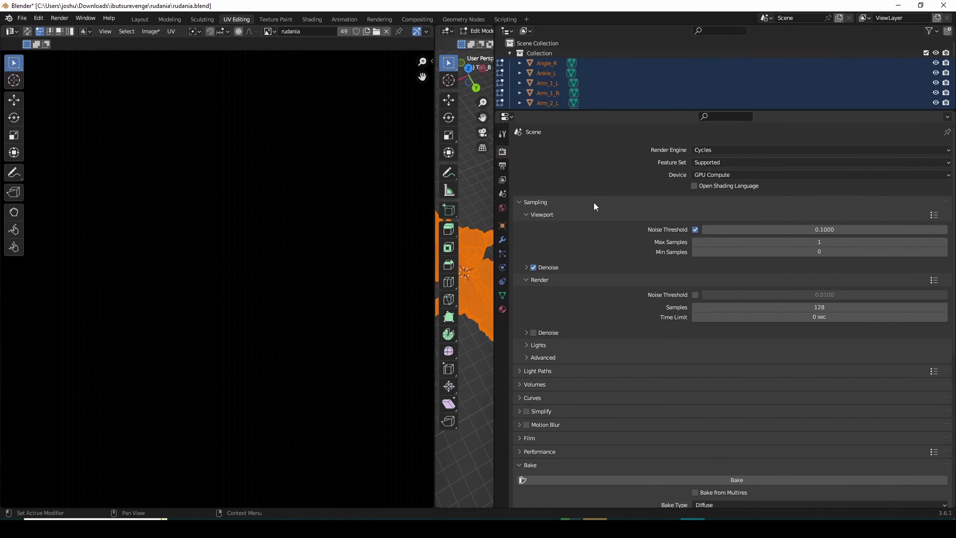
click(717, 151)
click(526, 268)
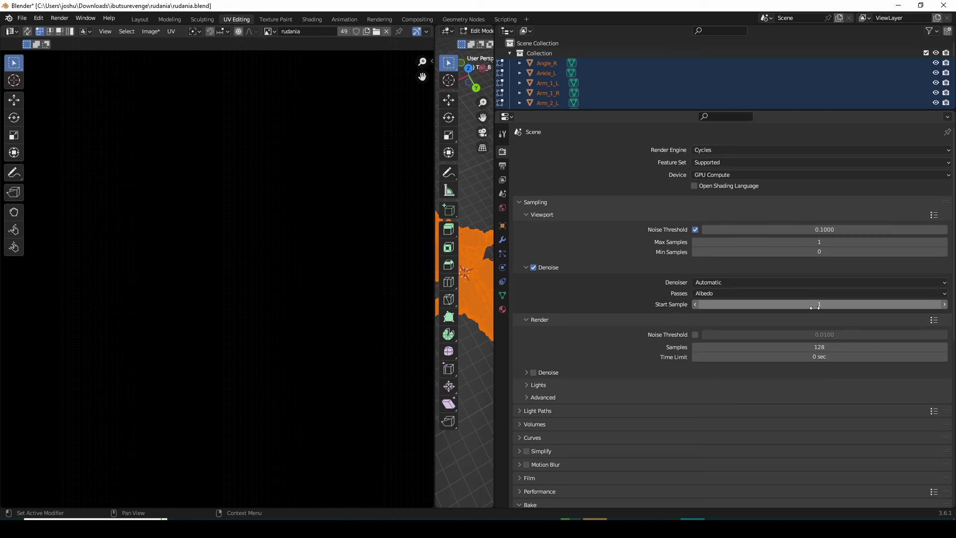
Review the render samples and the bake options for type, contributions, Image Textures target, image clearing and margin.
scroll(591, 331, down, 2)
scroll(590, 330, down, 2)
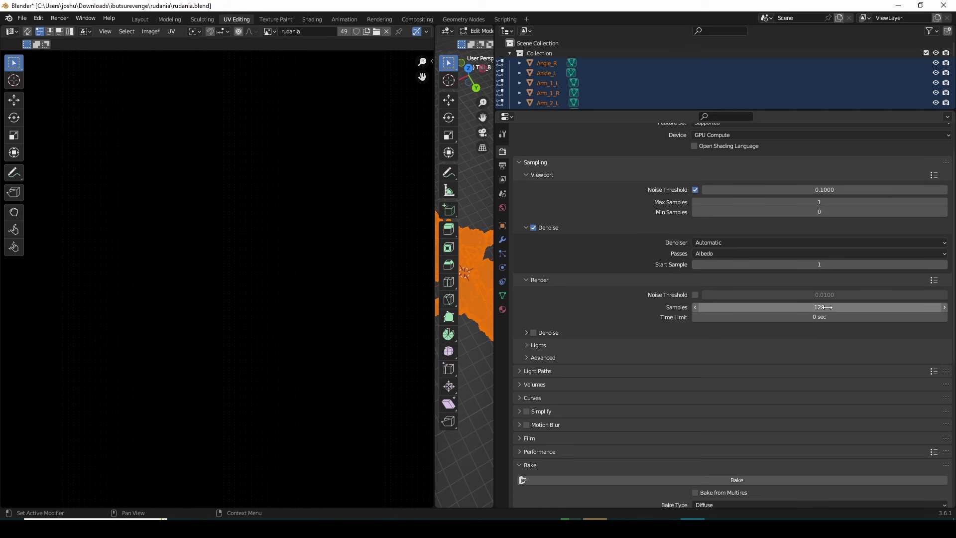
scroll(566, 315, down, 4)
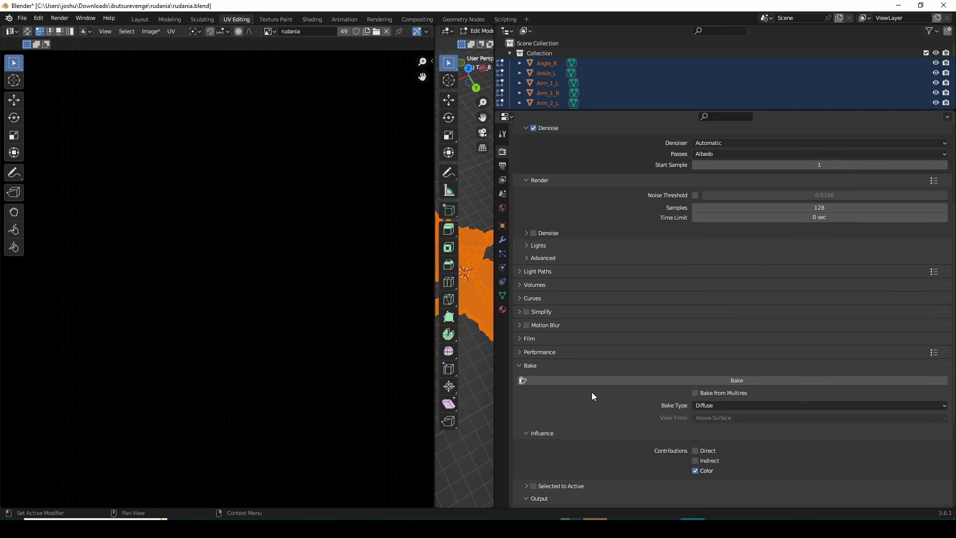
scroll(575, 417, down, 7)
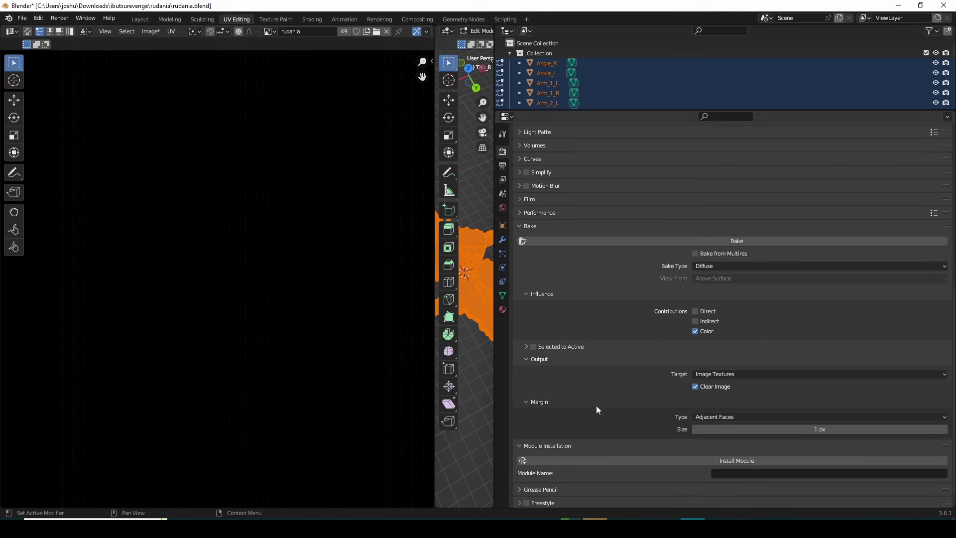
scroll(596, 406, down, 1)
click(765, 250)
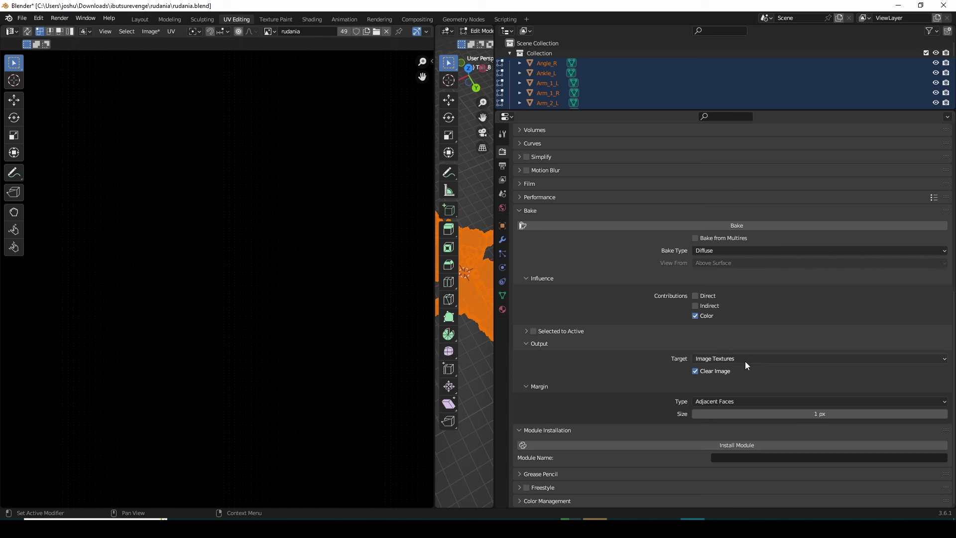
click(730, 357)
click(728, 370)
scroll(627, 400, up, 5)
scroll(664, 324, up, 6)
scroll(668, 329, down, 11)
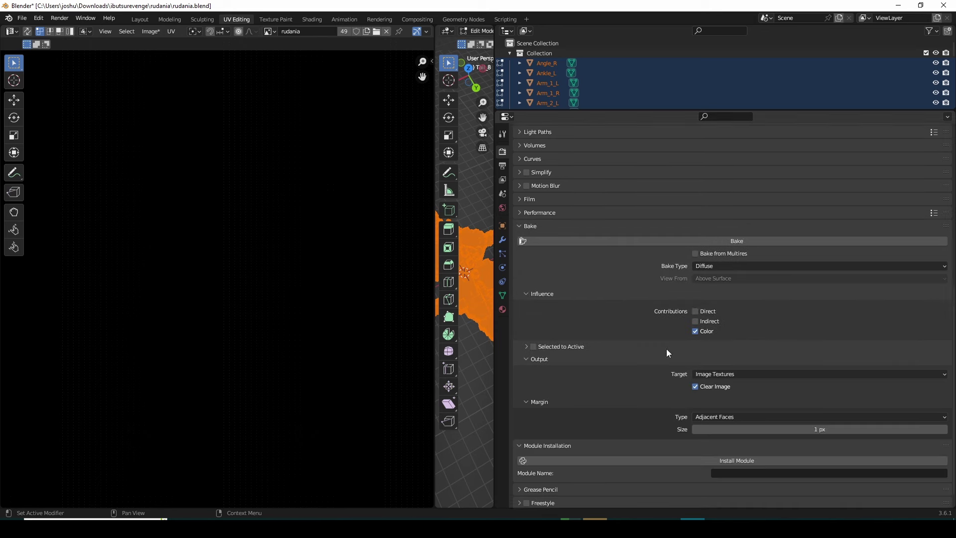
Bake the Diffuse color of all parts into the rudania image and inspect the texture as it fills in.
click(720, 225)
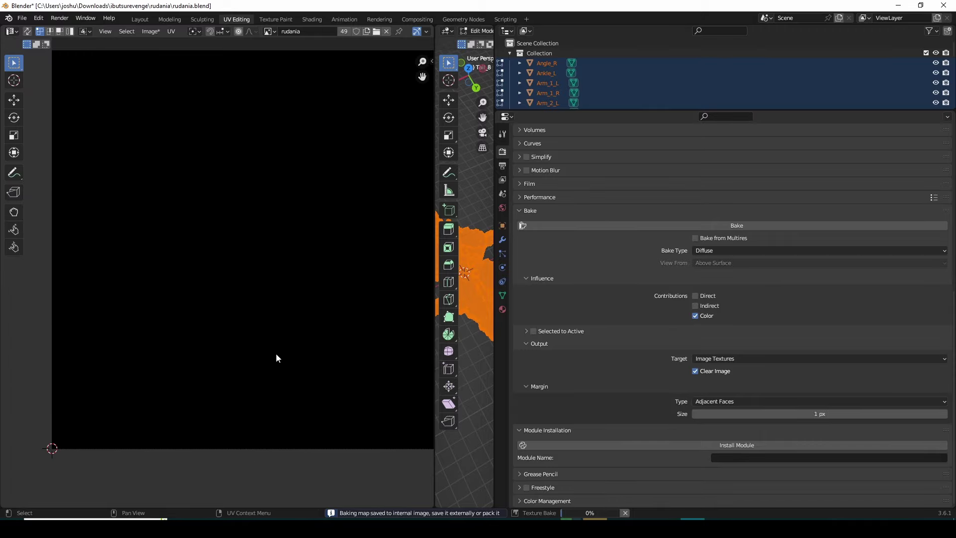
scroll(277, 355, up, 4)
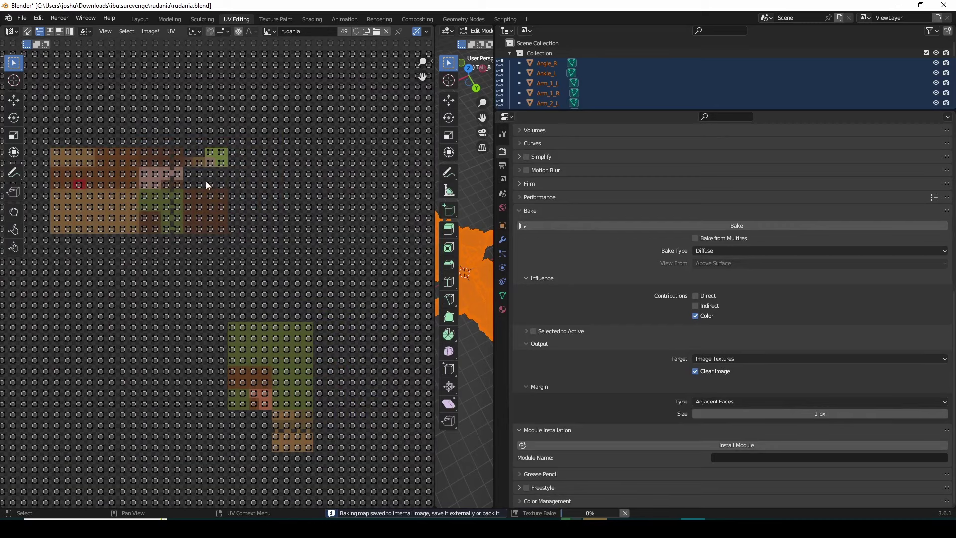
scroll(259, 330, down, 3)
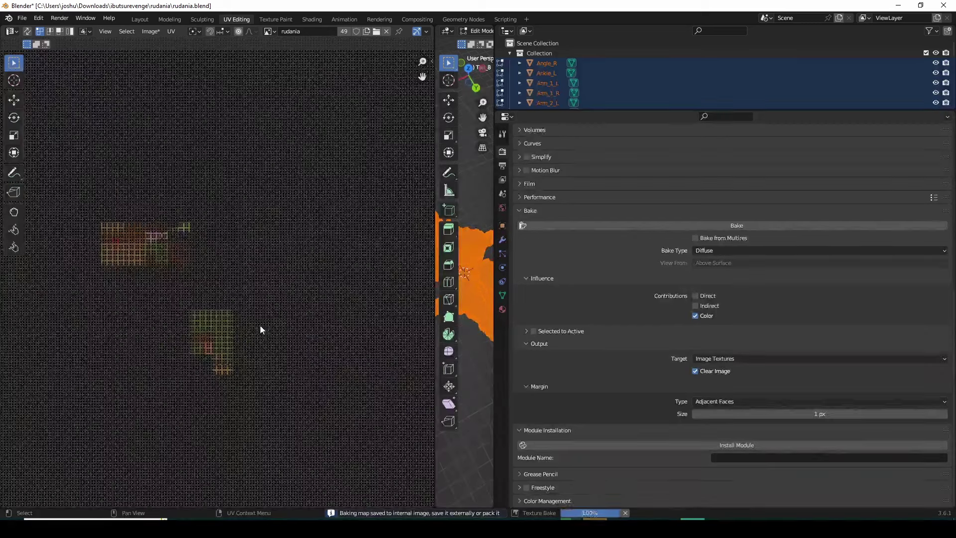
middle_drag(260, 325, 337, 321)
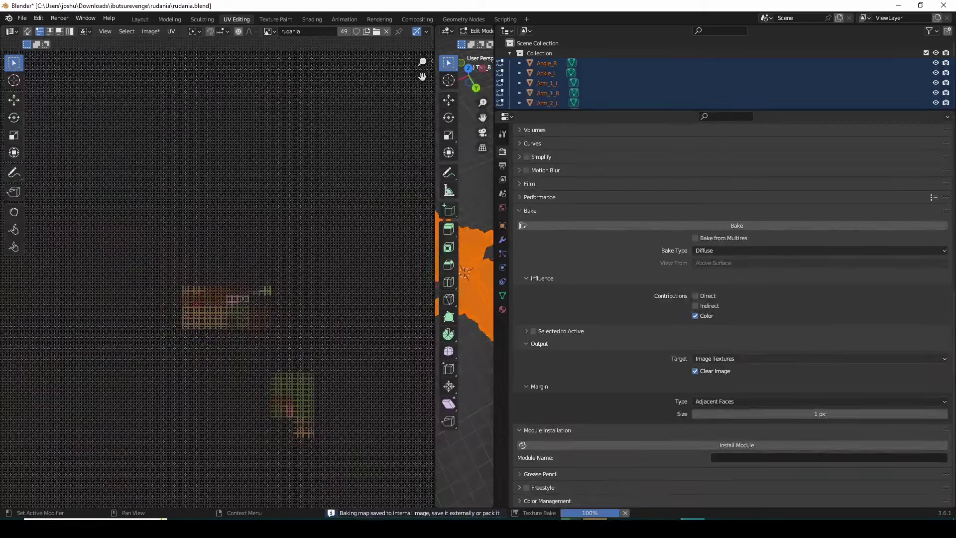
middle_drag(309, 390, 284, 279)
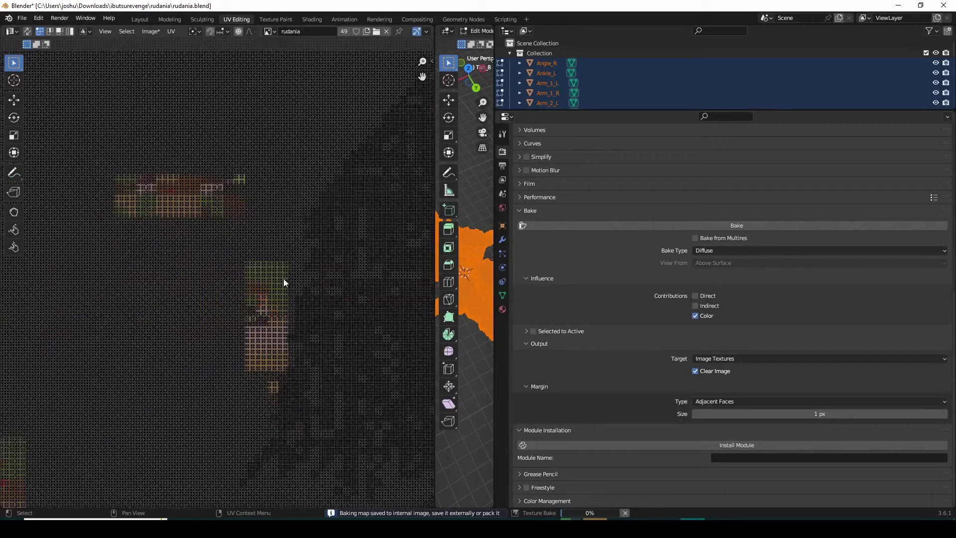
Deselect all the geometry and examine the whole baked texture without the UV outlines.
scroll(284, 280, down, 2)
click(479, 389)
middle_drag(321, 348, 311, 351)
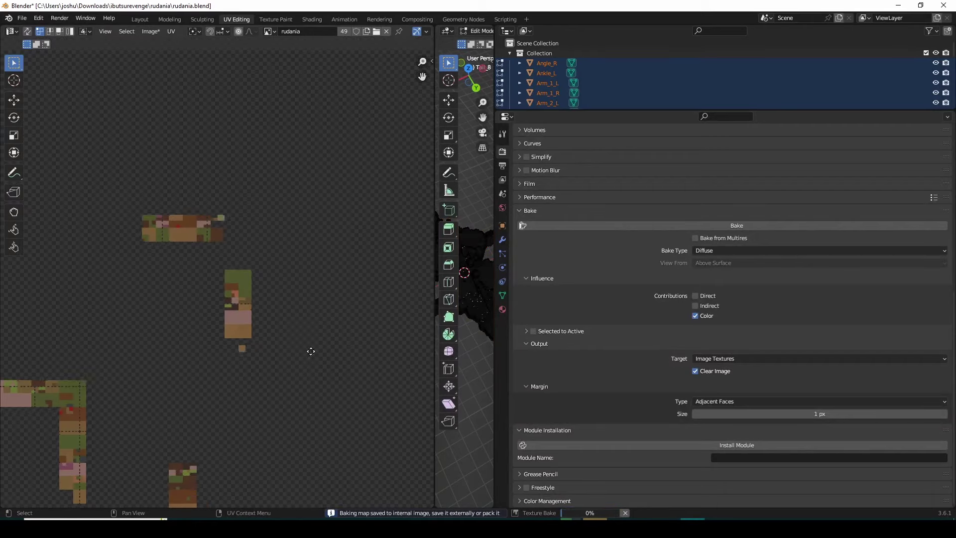
scroll(297, 357, down, 3)
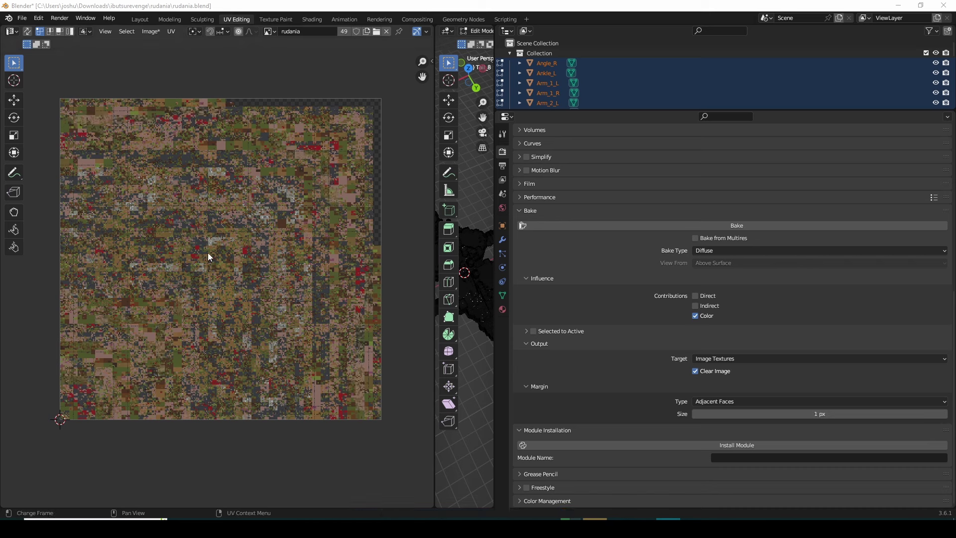
click(153, 31)
click(151, 31)
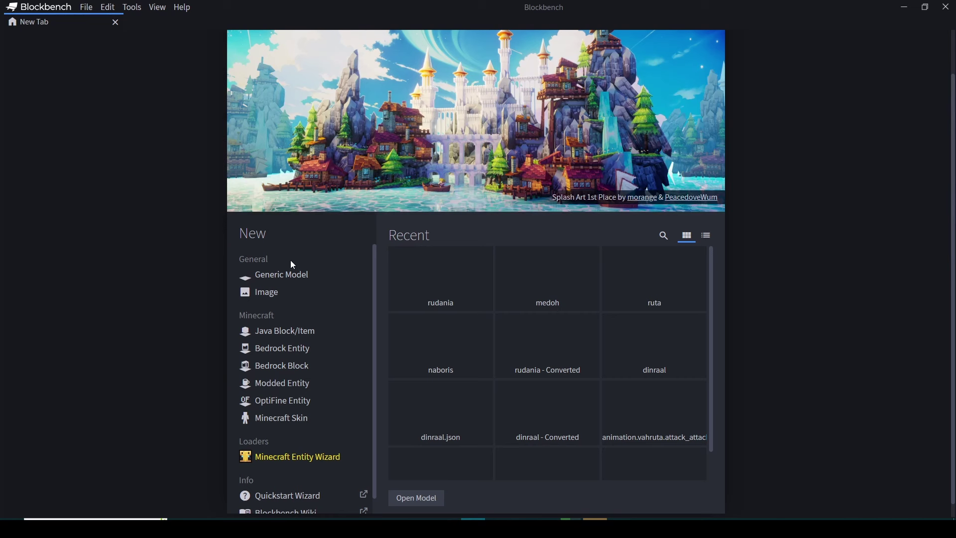
Switch to Blockbench and create a Generic Model project with Per-face UV and a 16 by 16 texture size.
click(289, 277)
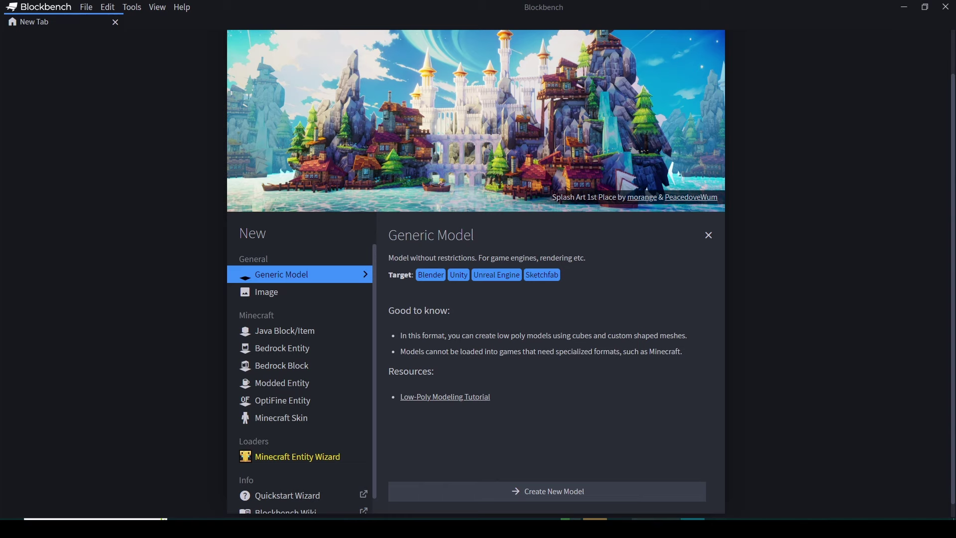
click(569, 495)
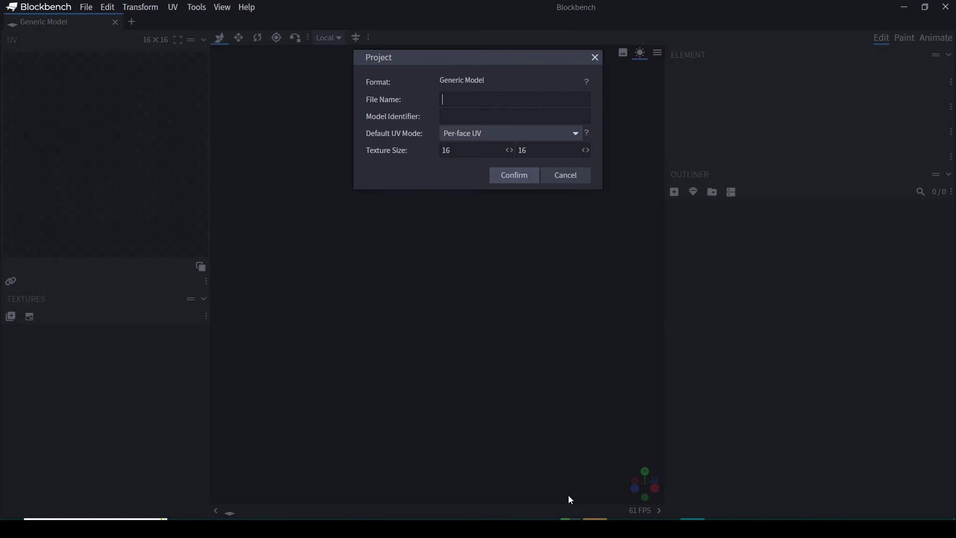
click(498, 175)
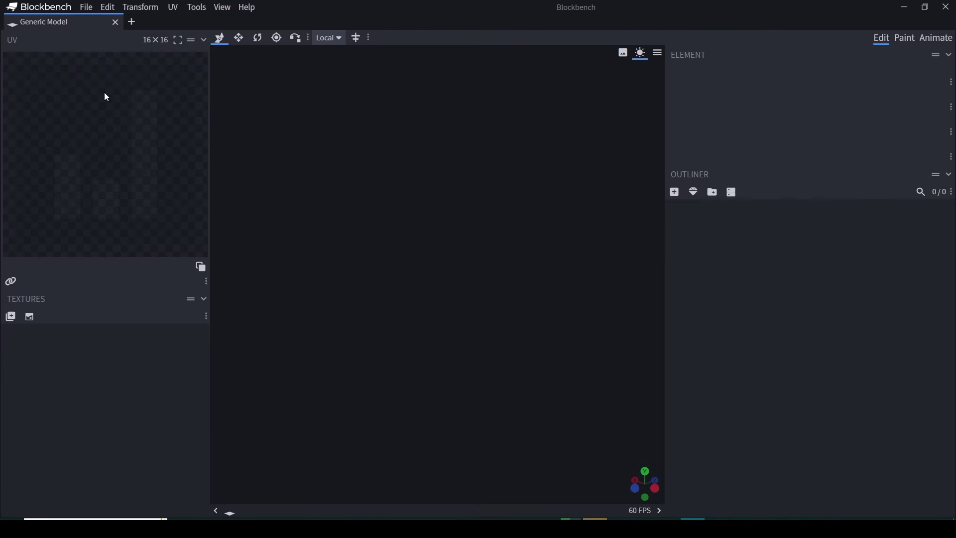
Import the build's OBJ model into the project from its folder.
click(85, 9)
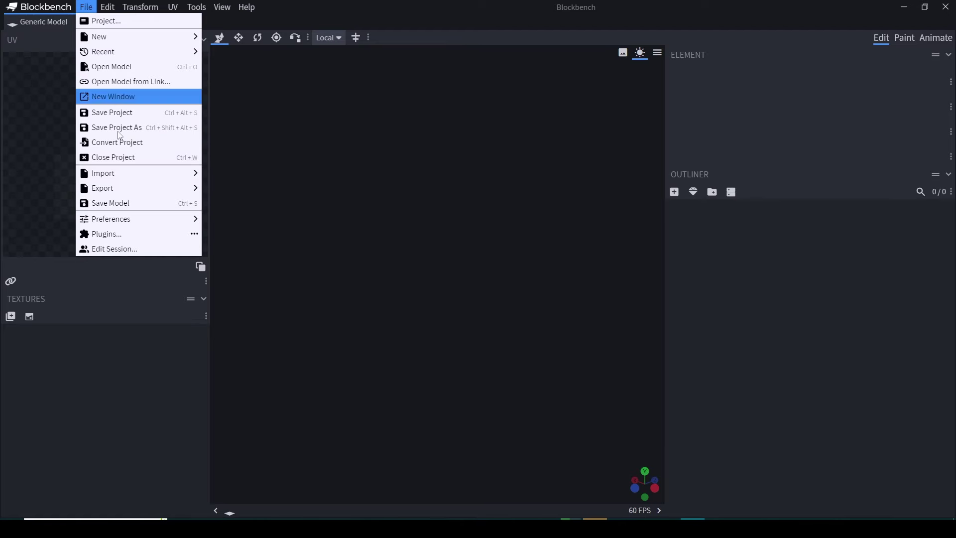
mouse_move(115, 172)
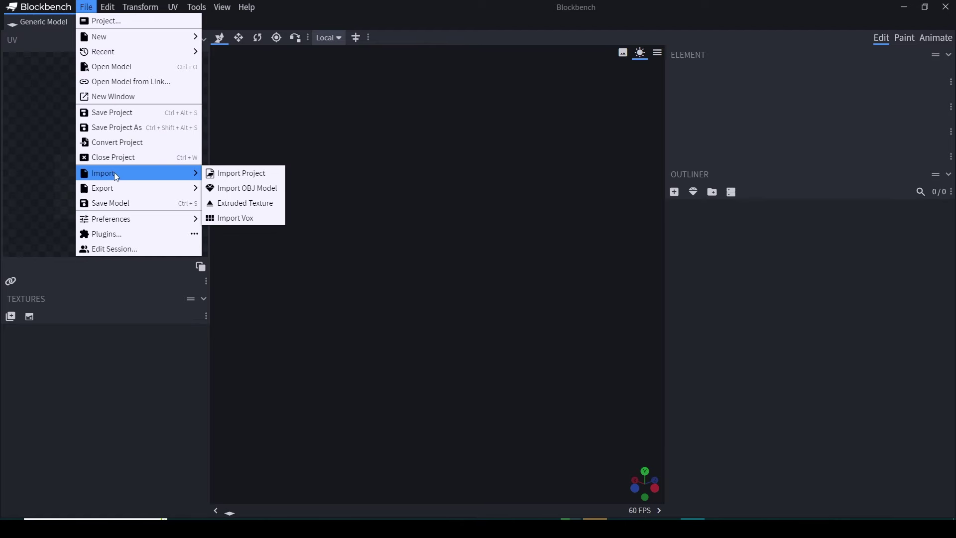
click(243, 189)
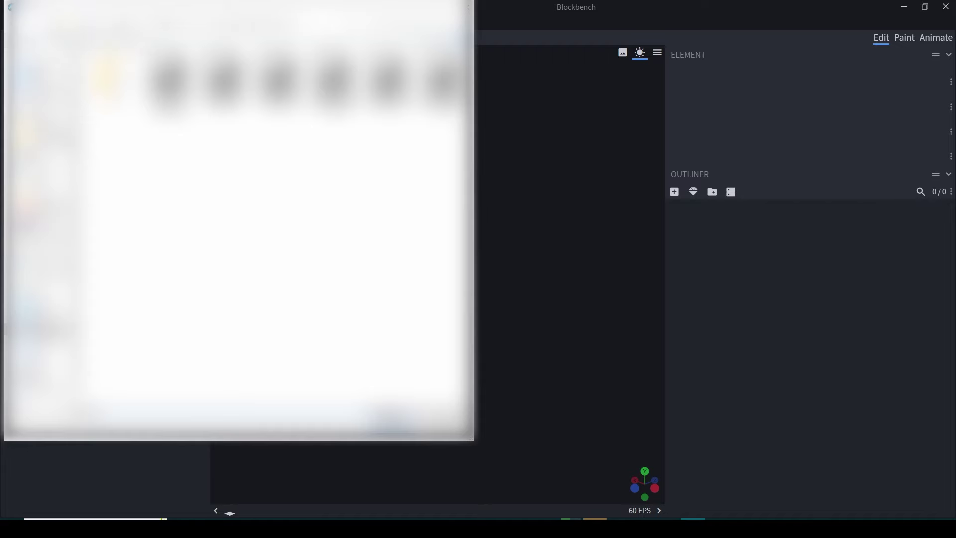
key(alt+Up)
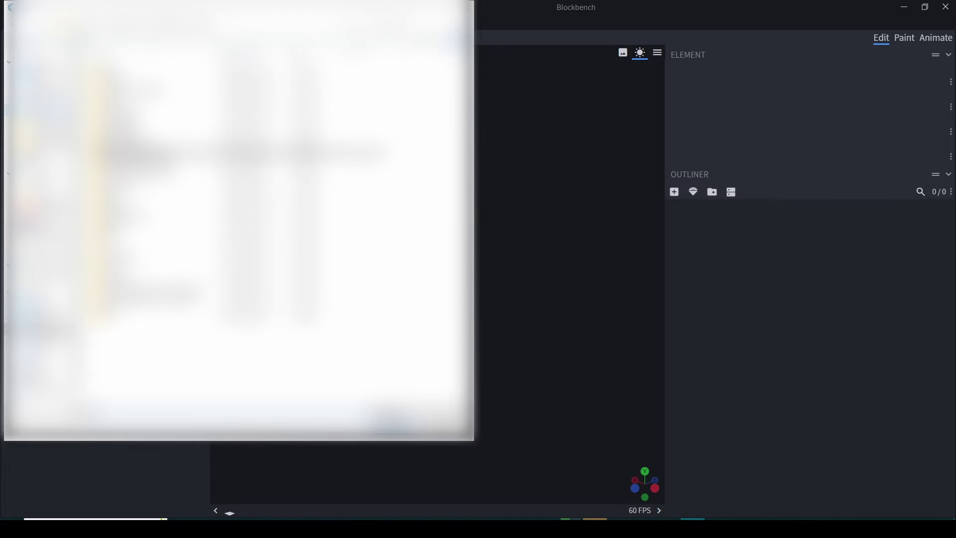
click(41, 86)
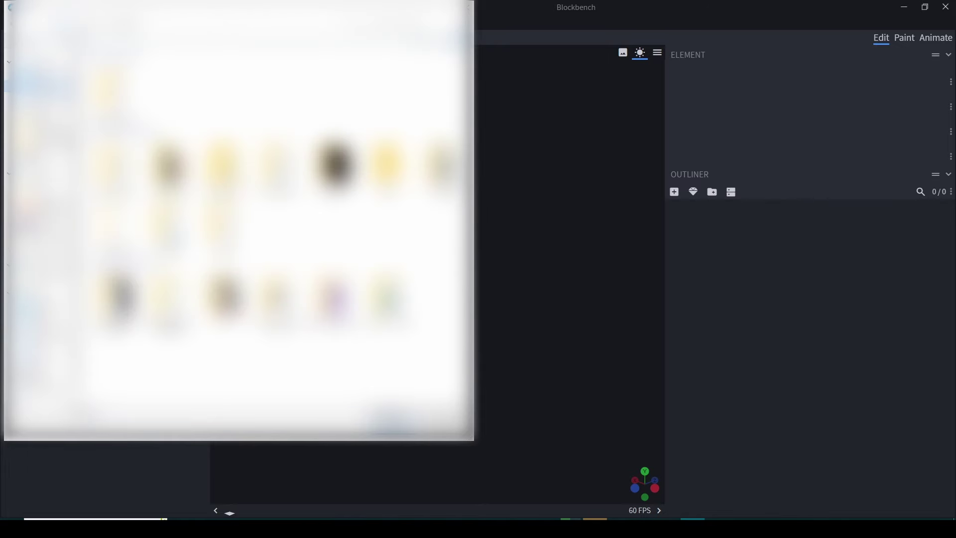
double_click(113, 162)
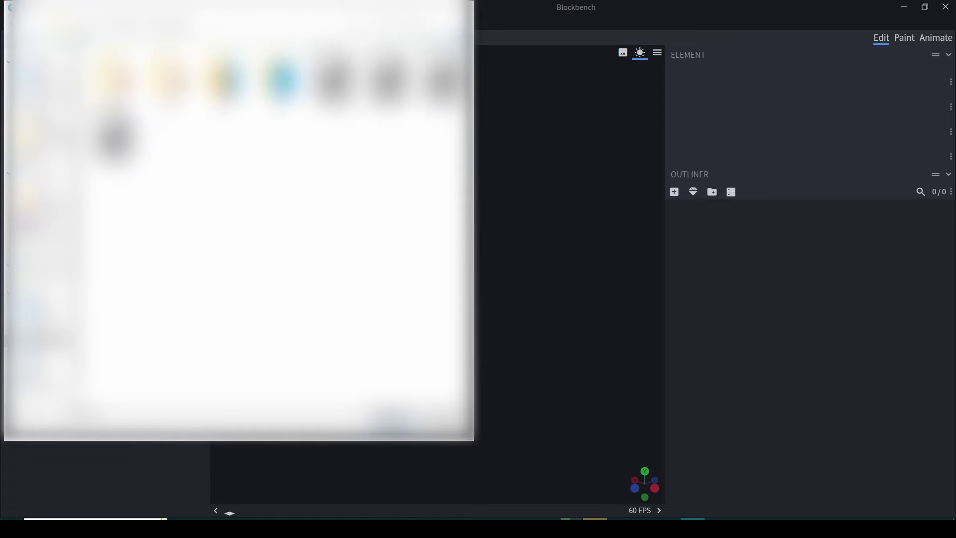
double_click(226, 86)
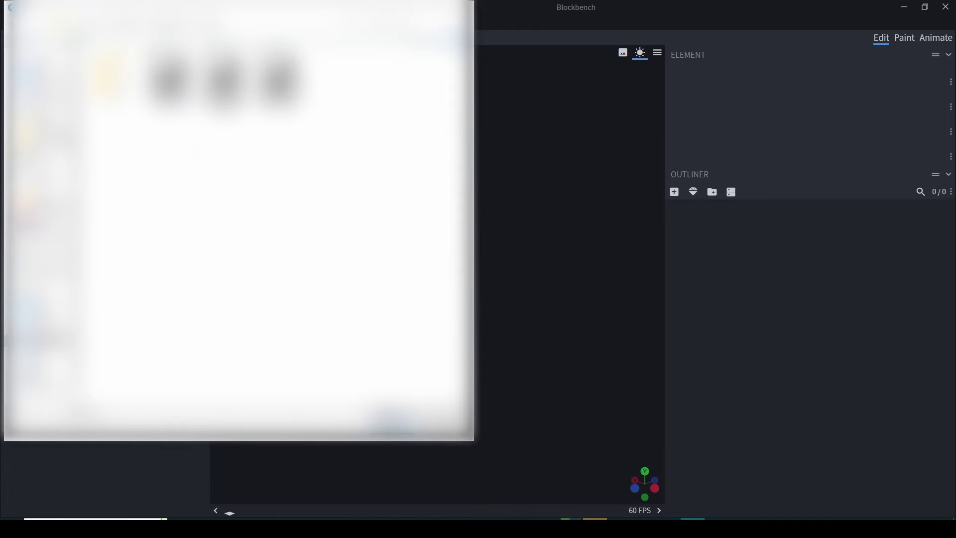
double_click(280, 85)
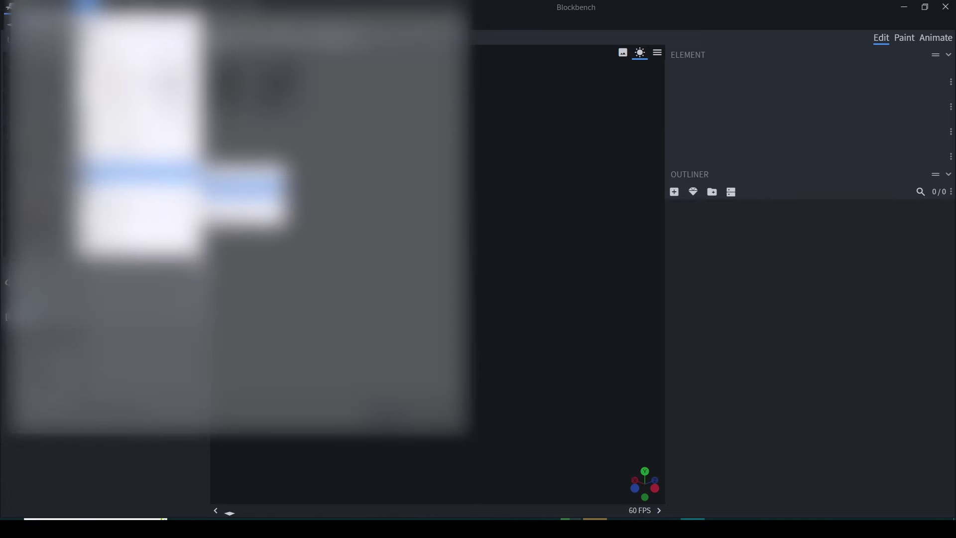
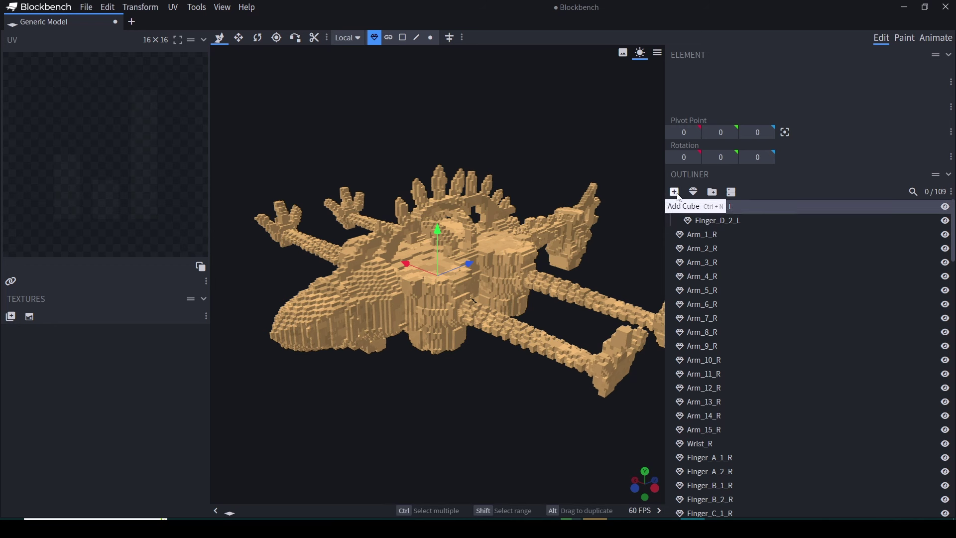
Create a top-level group named Arm_1_R holding the Arm_1_R mesh, and nest the Finger_D_2_L group inside it.
click(713, 192)
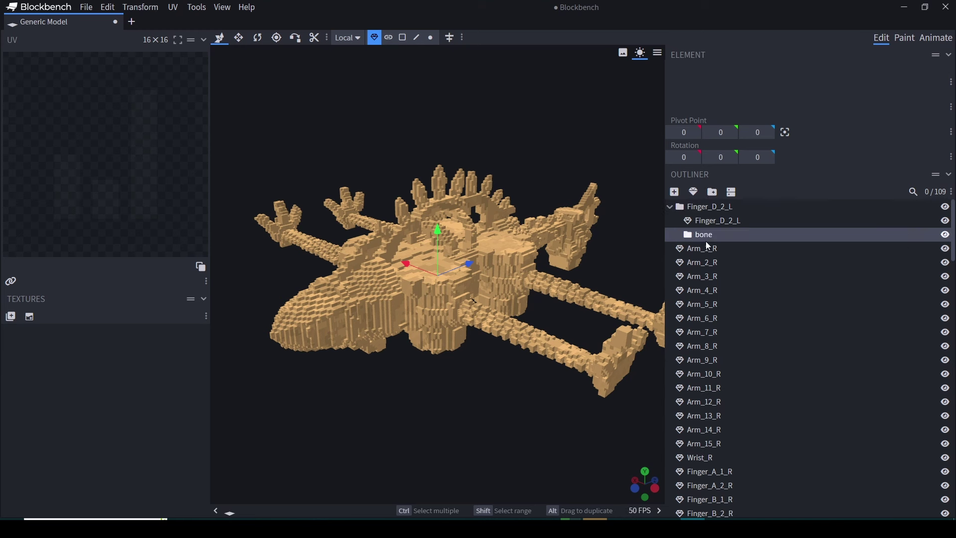
double_click(704, 235)
drag(718, 252, 731, 235)
mouse_move(709, 219)
mouse_down()
mouse_move(721, 258)
mouse_move(713, 233)
mouse_move(726, 251)
mouse_move(702, 233)
mouse_move(675, 250)
mouse_move(703, 232)
mouse_move(700, 205)
mouse_up()
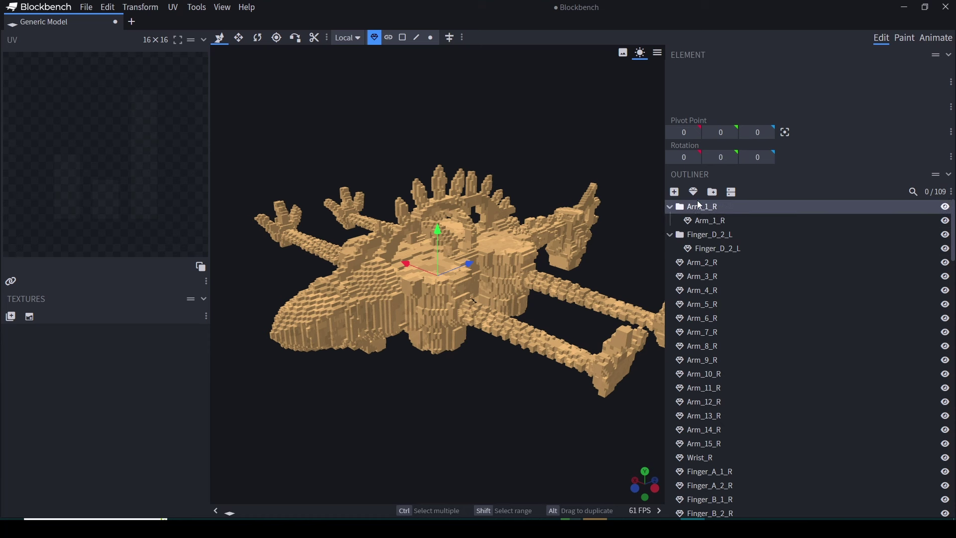
drag(696, 239, 709, 222)
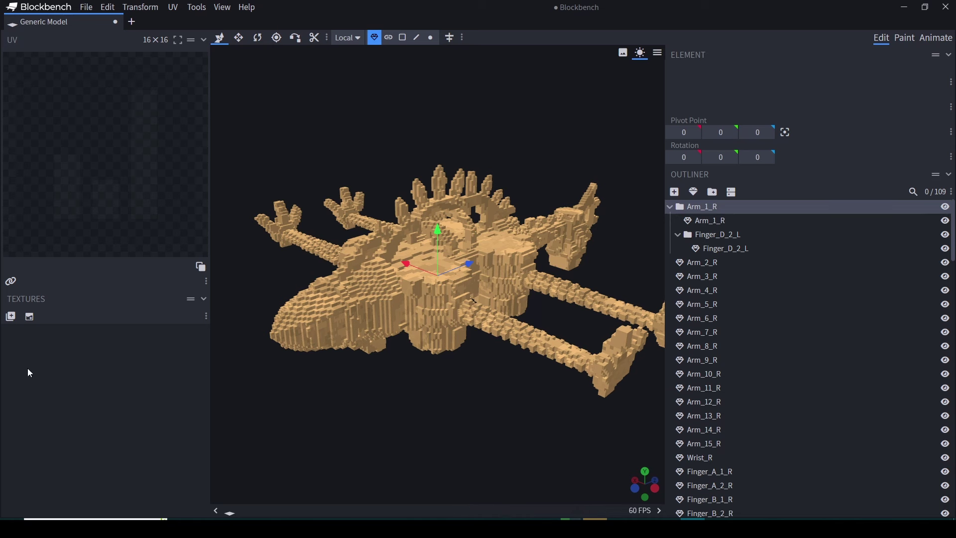
Import the baked texture rudania2.png into the project from its folder.
click(10, 317)
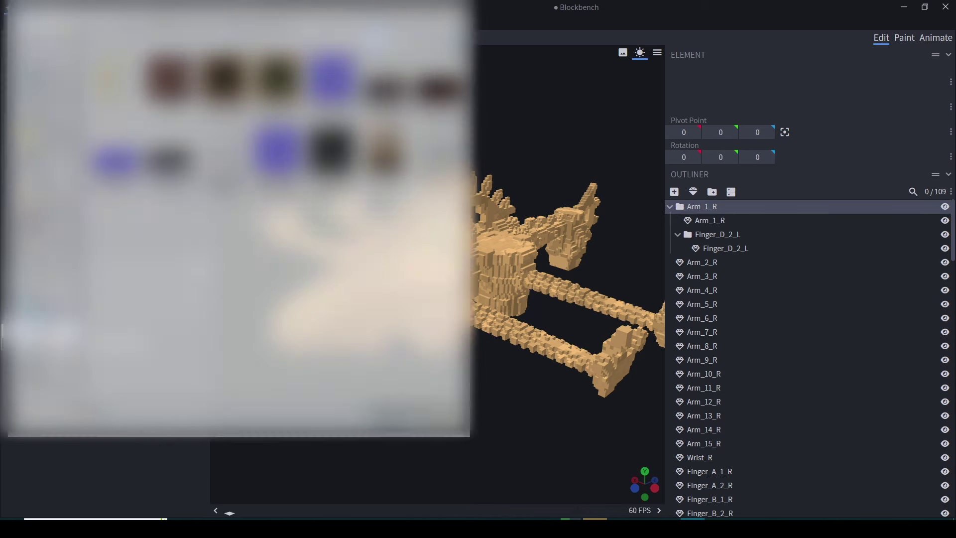
click(55, 23)
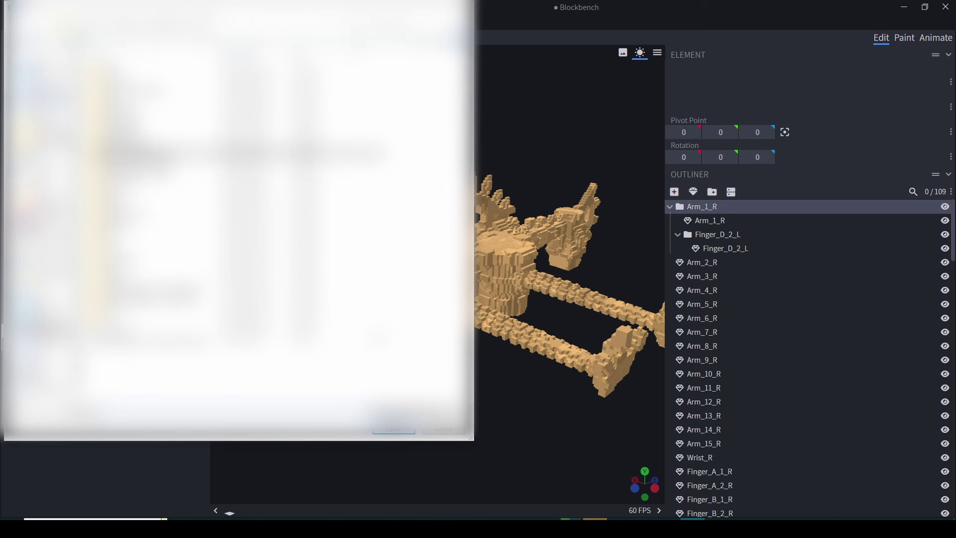
click(44, 82)
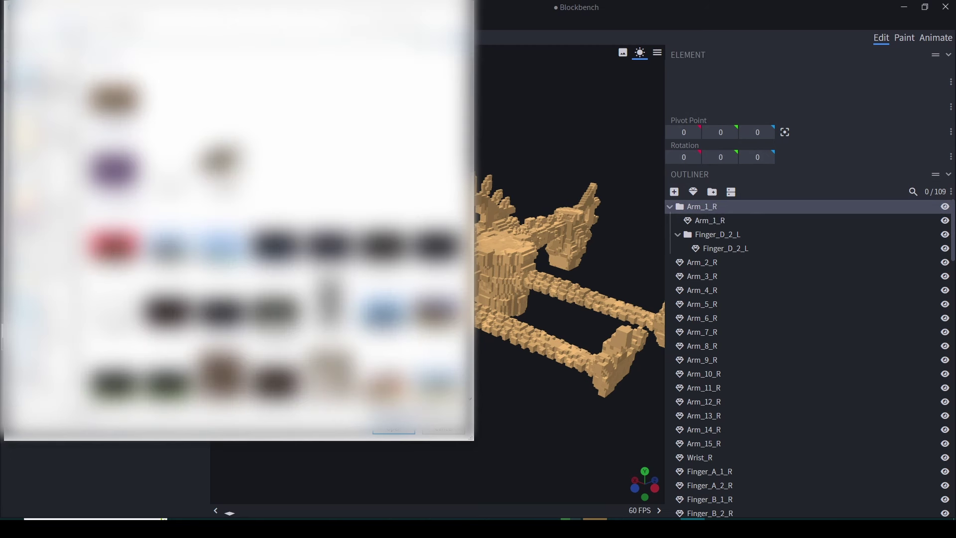
scroll(308, 239, down, 8)
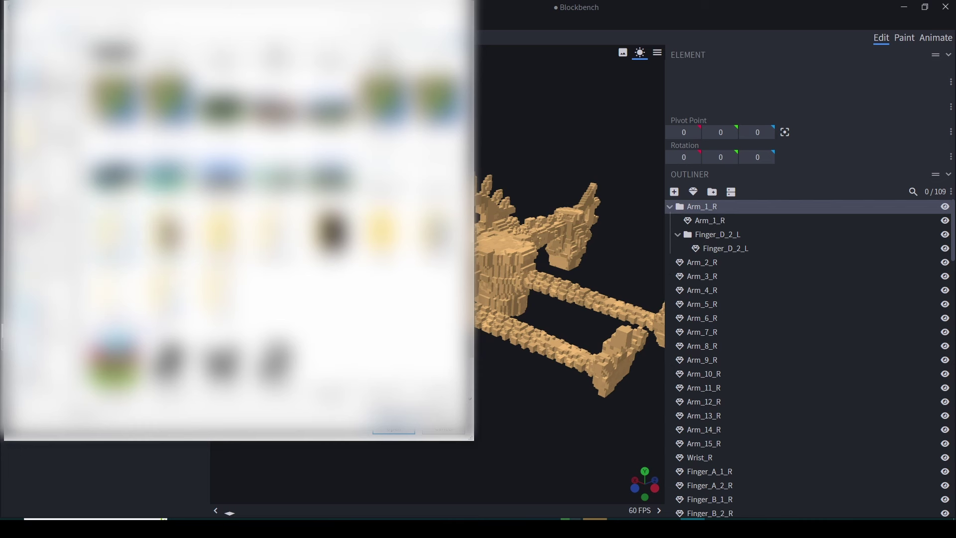
double_click(331, 234)
double_click(224, 81)
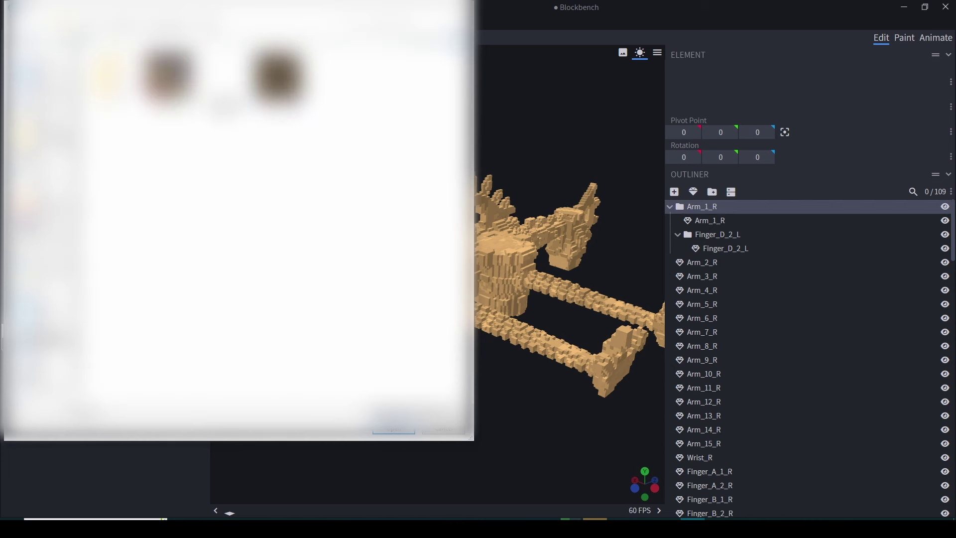
double_click(289, 98)
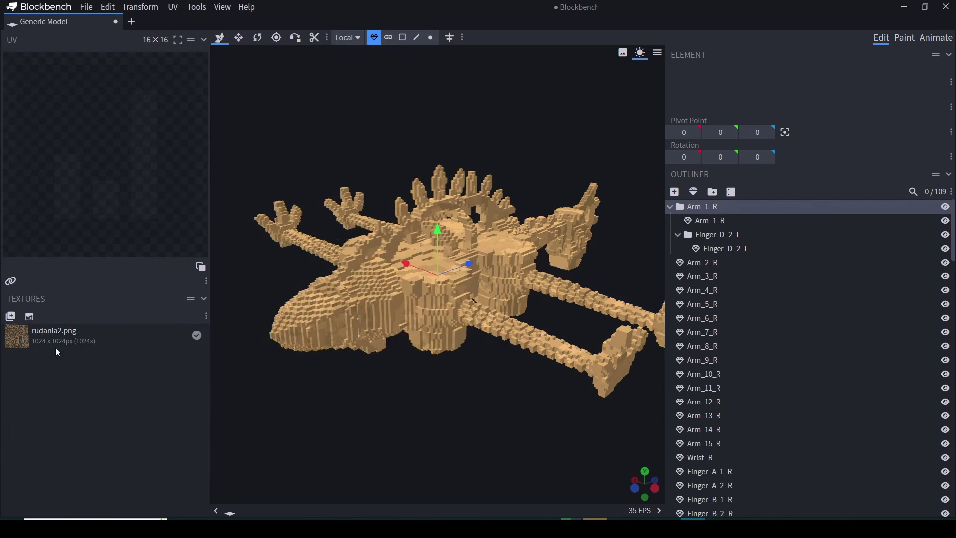
Select all of the model's elements and apply the rudania2.png texture to them.
click(726, 279)
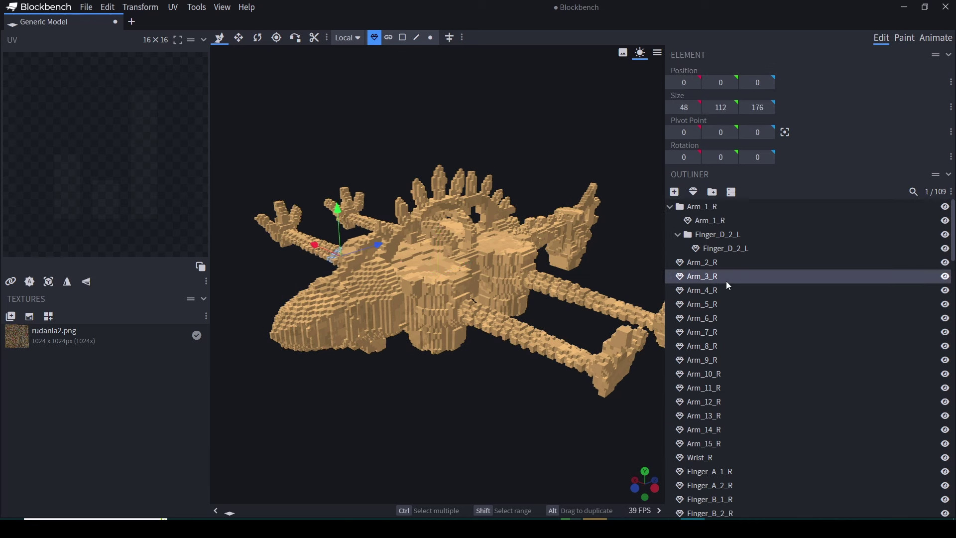
key(ctrl+a)
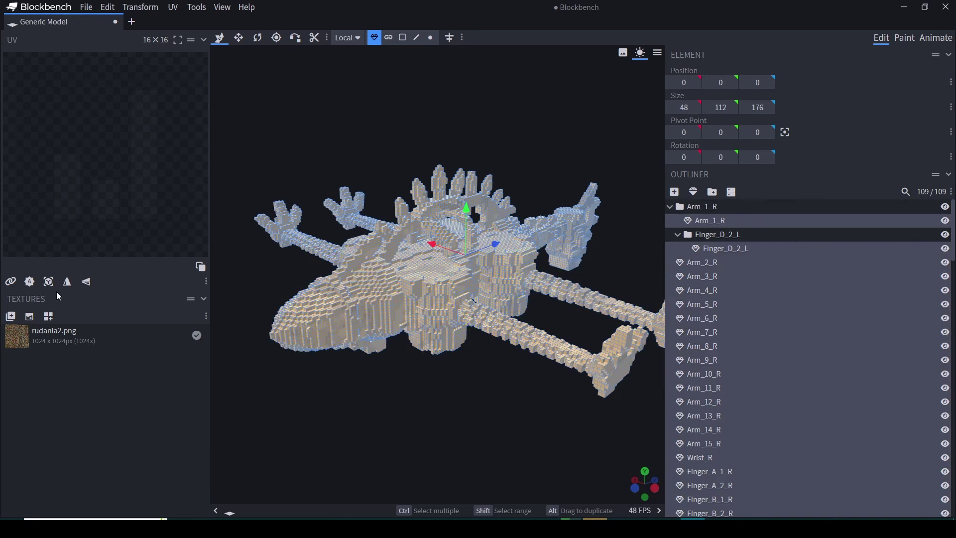
drag(43, 345, 723, 268)
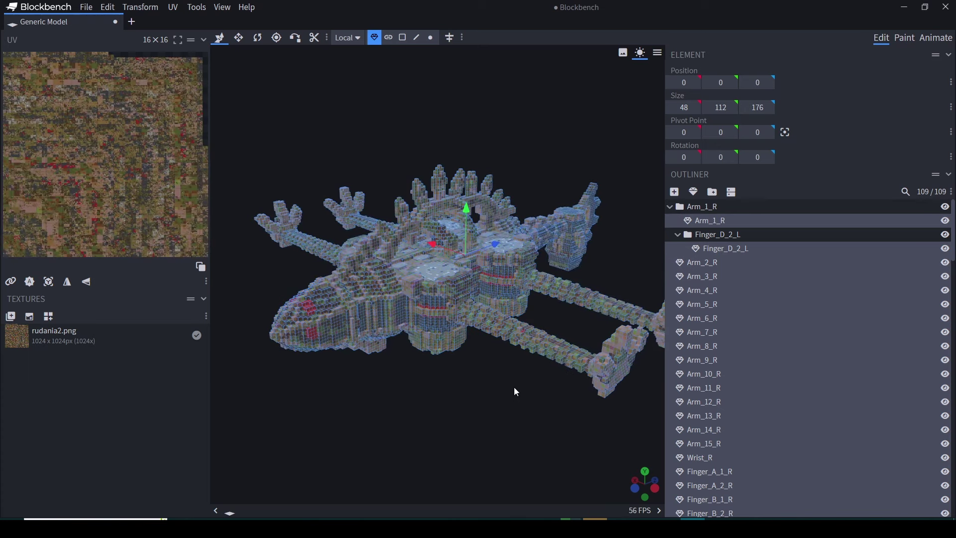
click(747, 261)
drag(565, 261, 412, 258)
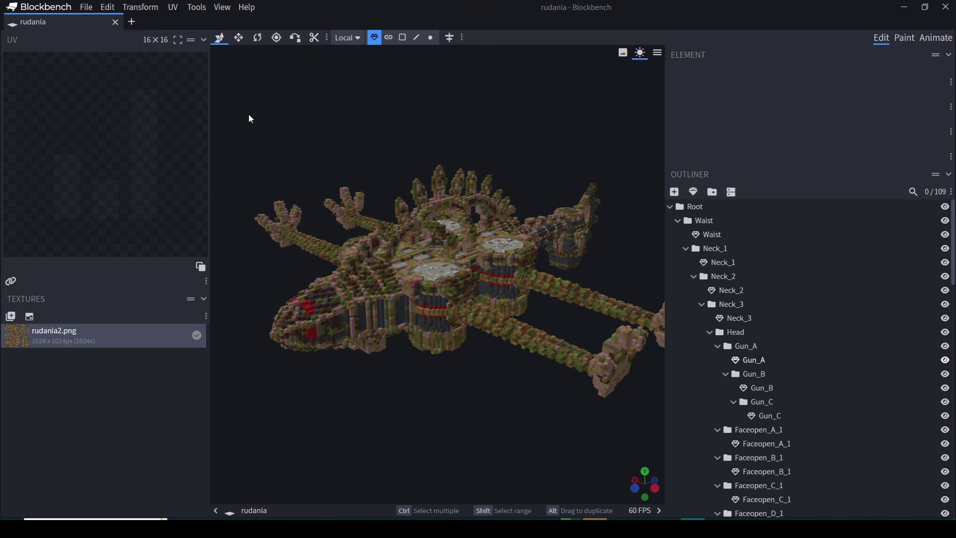
Select the Neck_1 group with everything nested in it and inspect its pivot point settings.
click(723, 267)
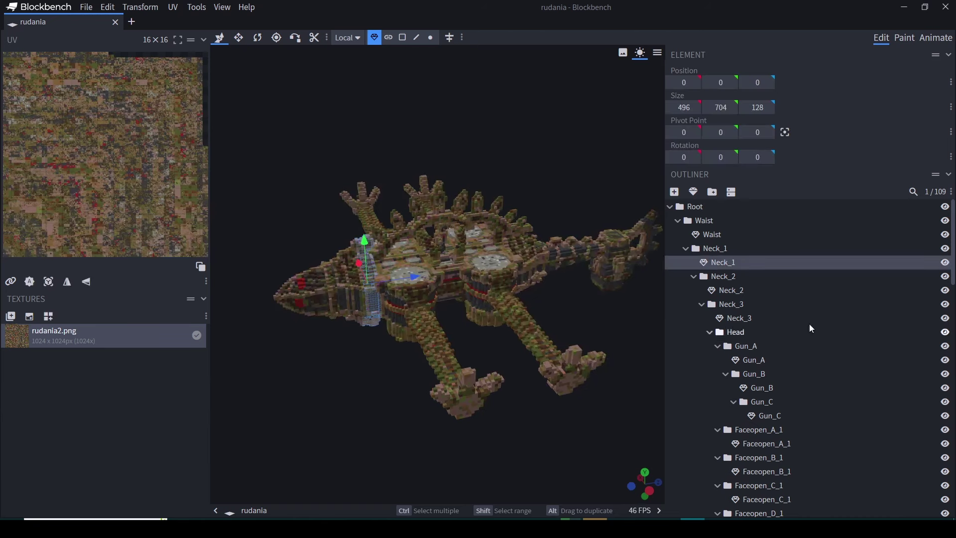
key(ctrl+a)
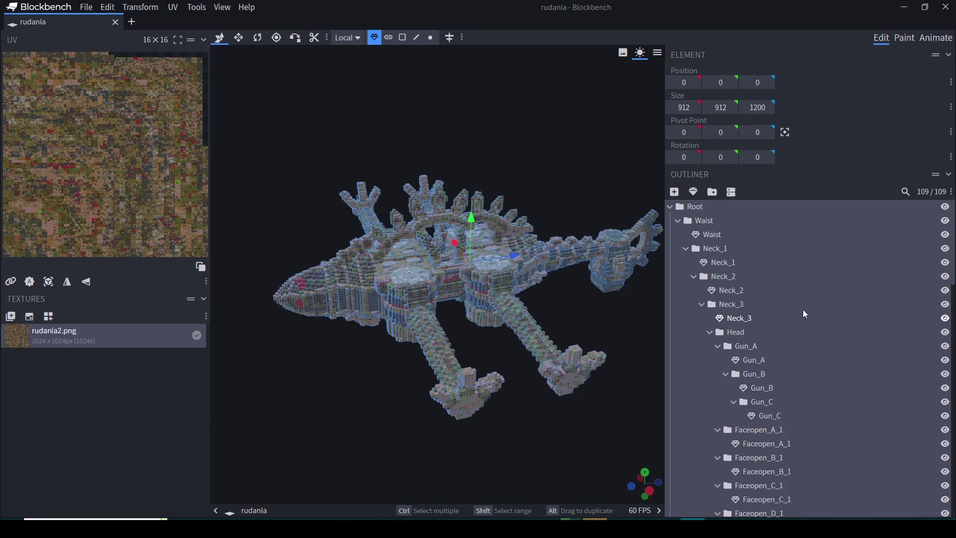
right_click(746, 254)
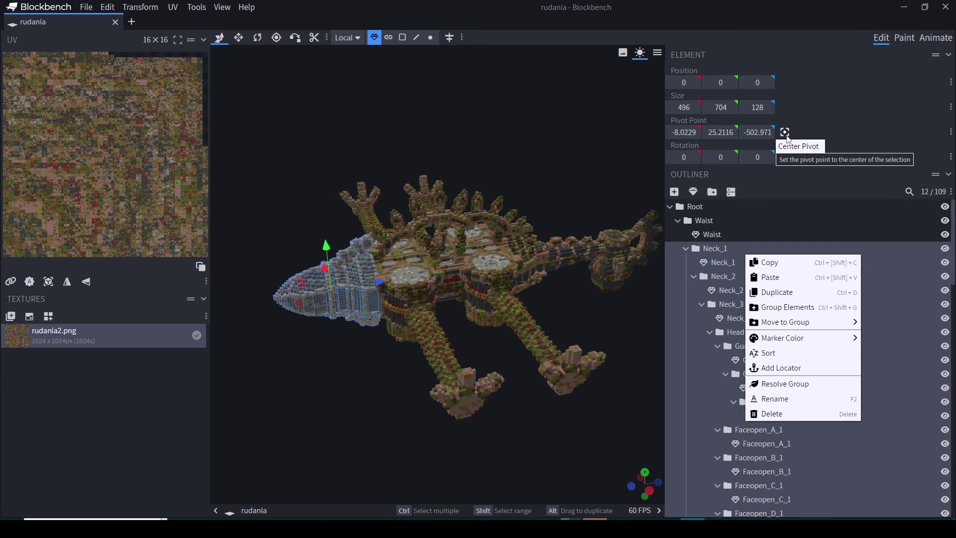
Select the Arm_2_L group and examine its pivot up close at the arm joint with the Pivot Tool.
drag(478, 352, 569, 394)
drag(512, 423, 494, 357)
scroll(496, 370, up, 6)
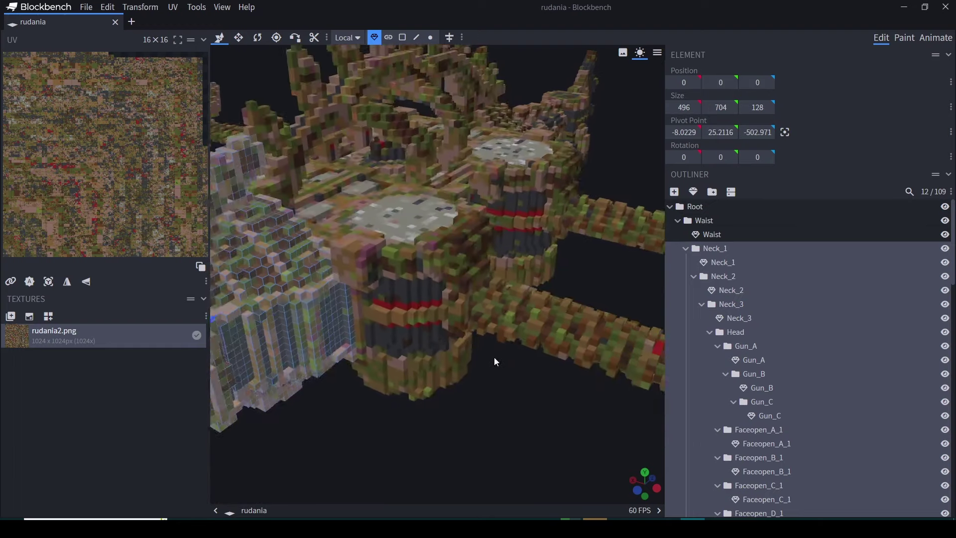
scroll(483, 348, up, 4)
click(481, 284)
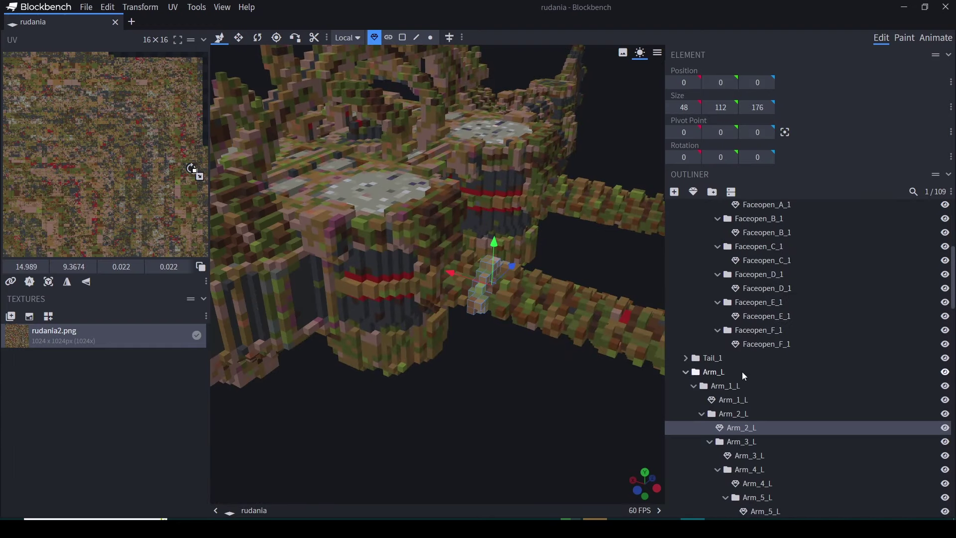
click(735, 415)
drag(542, 380, 437, 366)
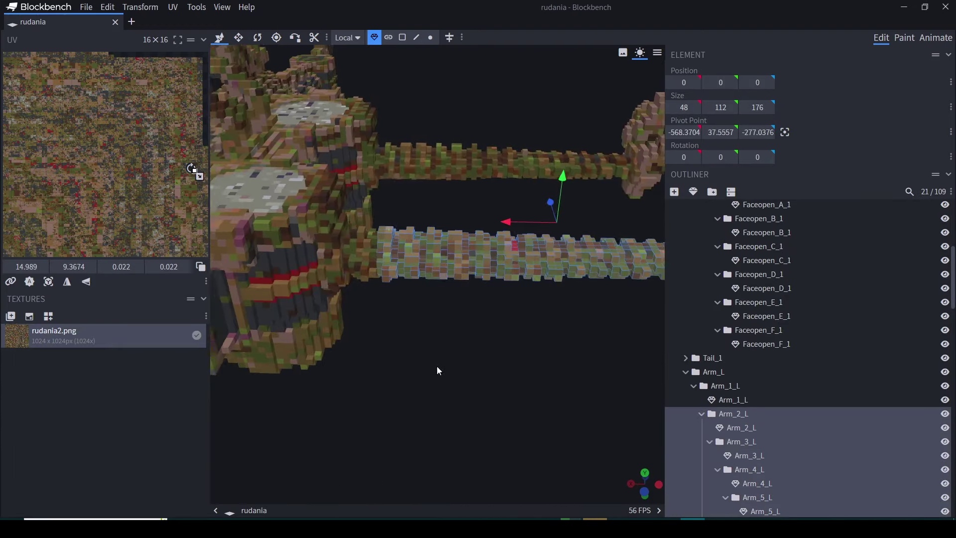
click(279, 42)
scroll(423, 303, up, 5)
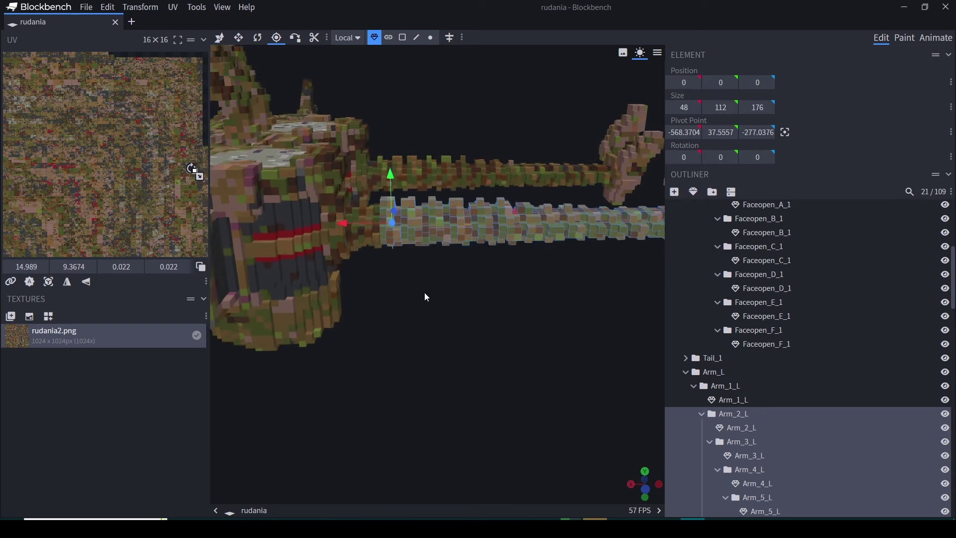
scroll(413, 242, up, 6)
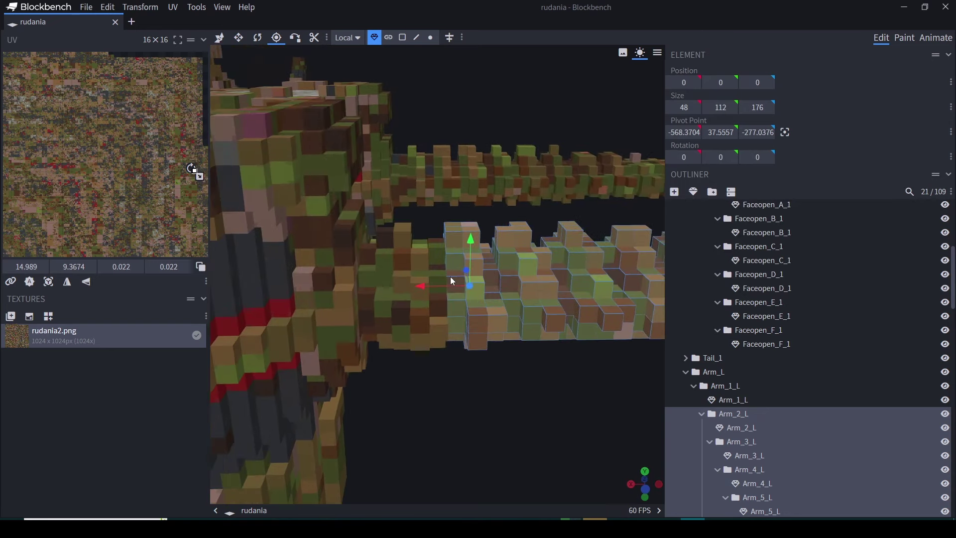
middle_drag(466, 280, 460, 268)
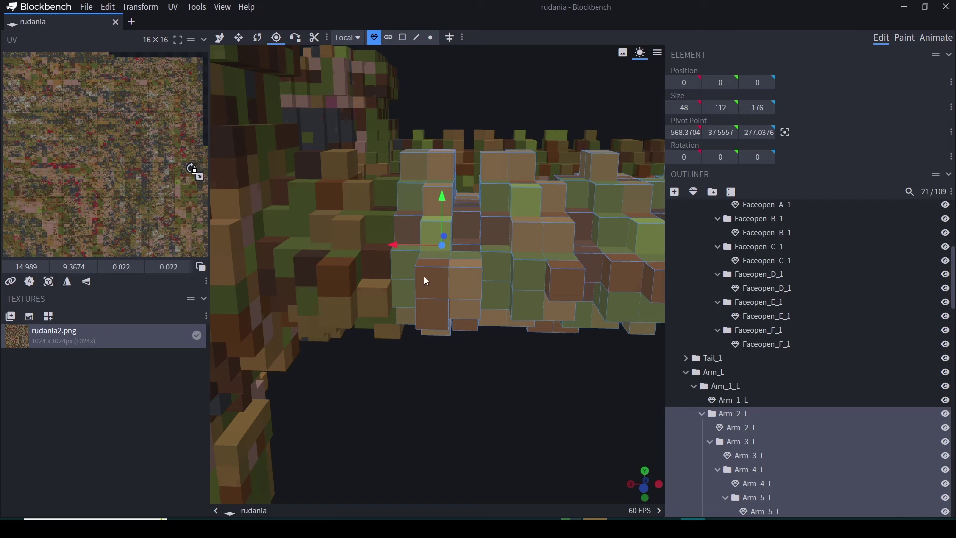
middle_drag(427, 305, 469, 217)
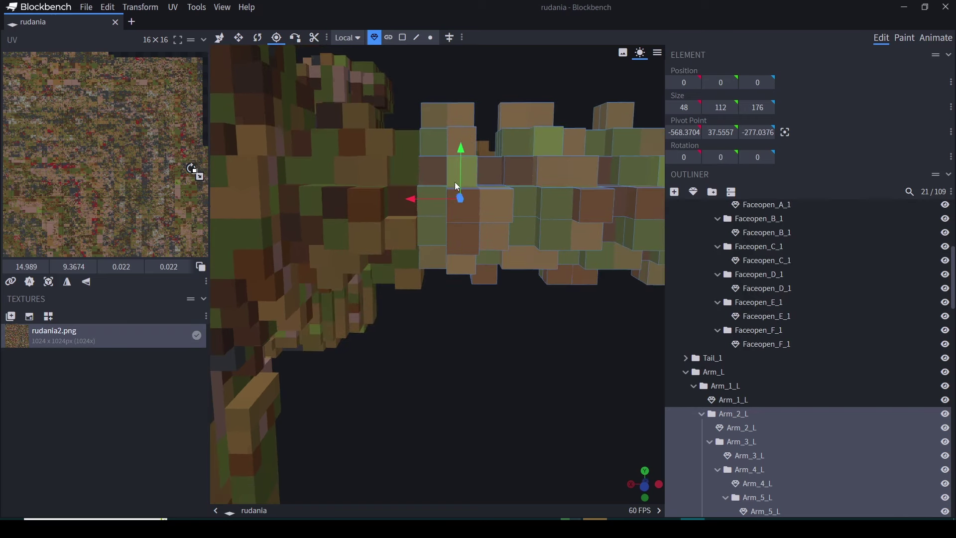
Try rotating the Arm_2_L group 20 degrees on Z about its current pivot, and undo the rotation.
click(258, 39)
drag(447, 163, 549, 247)
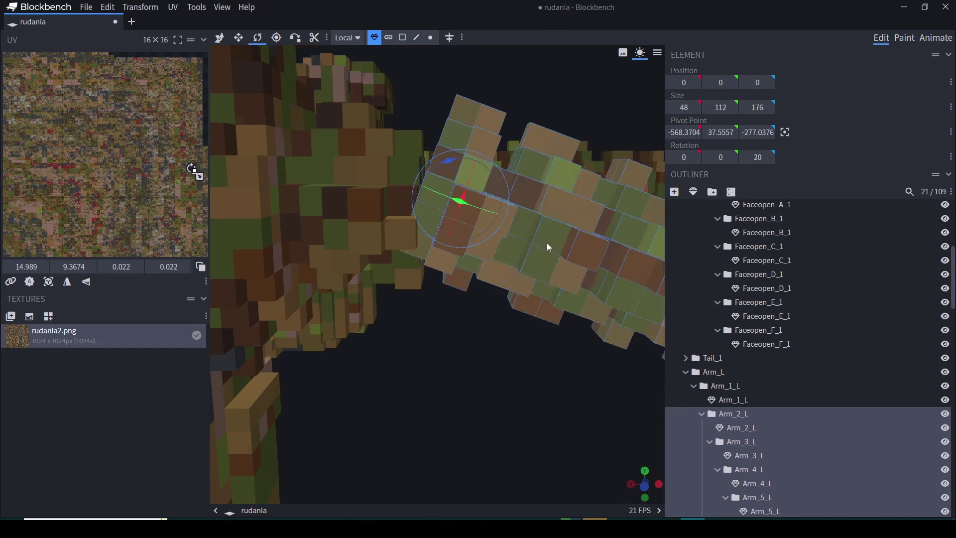
key(ctrl+z)
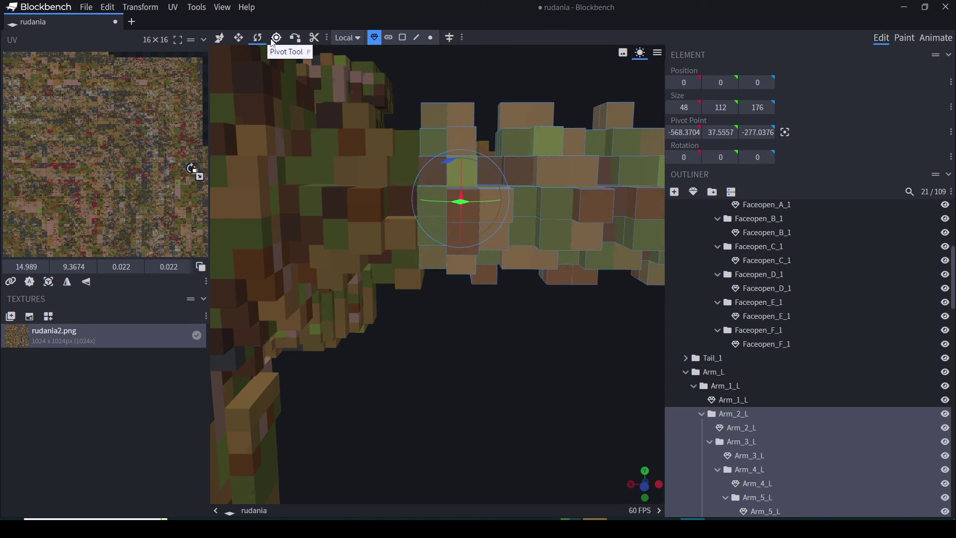
Move the Arm_2_L pivot along X to -542.3704, test the joint with a -2.5 degree Z rotation and undo that rotation.
click(274, 42)
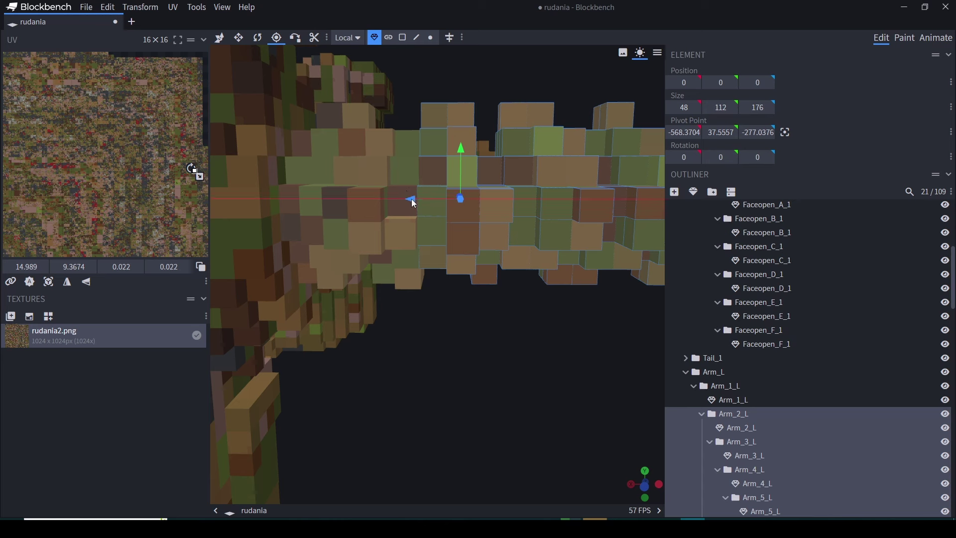
drag(411, 199, 374, 199)
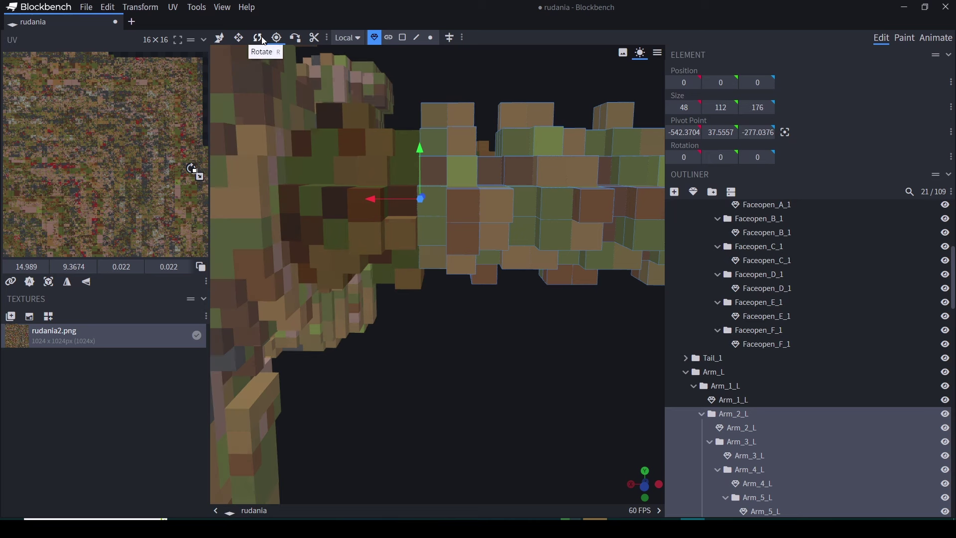
click(258, 38)
mouse_move(445, 178)
mouse_down()
mouse_move(447, 170)
mouse_move(462, 188)
mouse_move(445, 171)
mouse_move(444, 148)
mouse_move(446, 175)
mouse_move(450, 165)
mouse_move(458, 181)
mouse_move(456, 160)
mouse_move(442, 164)
mouse_up()
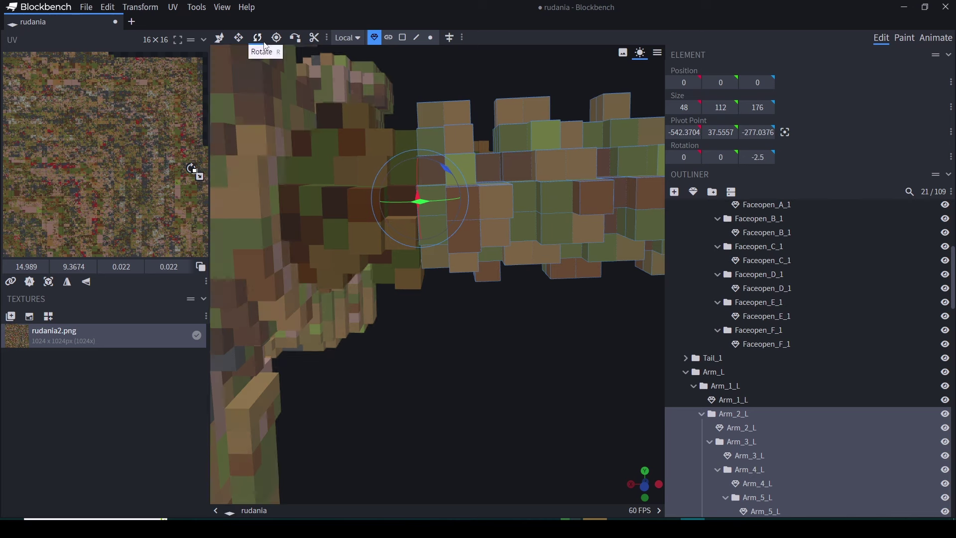
key(ctrl+z)
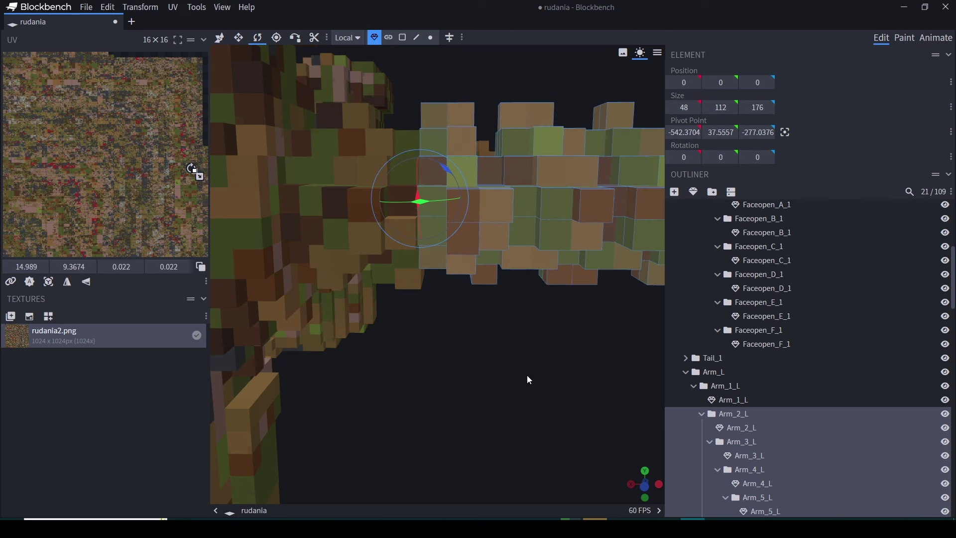
Switch to Animate mode, play the wait animation and examine the moving model from several angles.
scroll(526, 375, down, 5)
drag(499, 369, 440, 370)
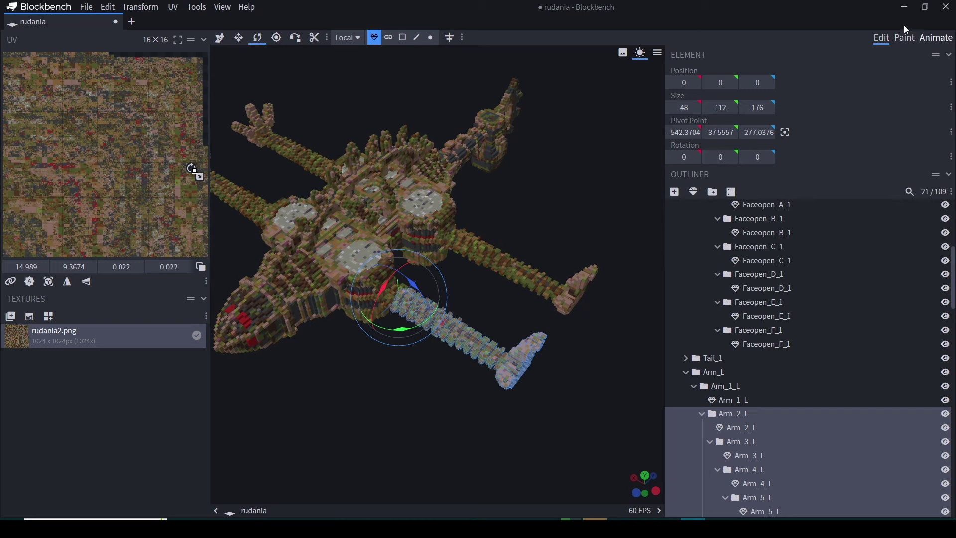
click(932, 37)
drag(454, 351, 393, 310)
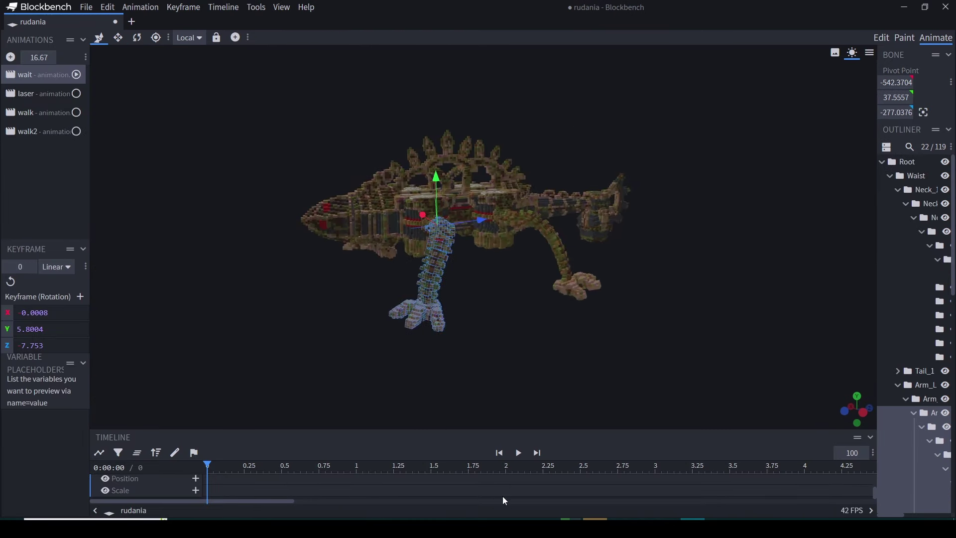
click(518, 453)
drag(575, 362, 516, 370)
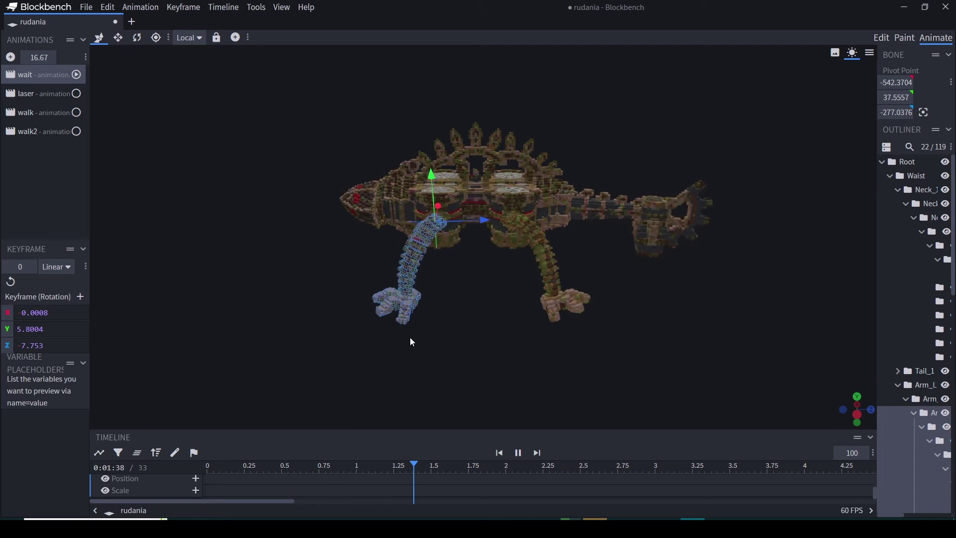
drag(412, 342, 523, 394)
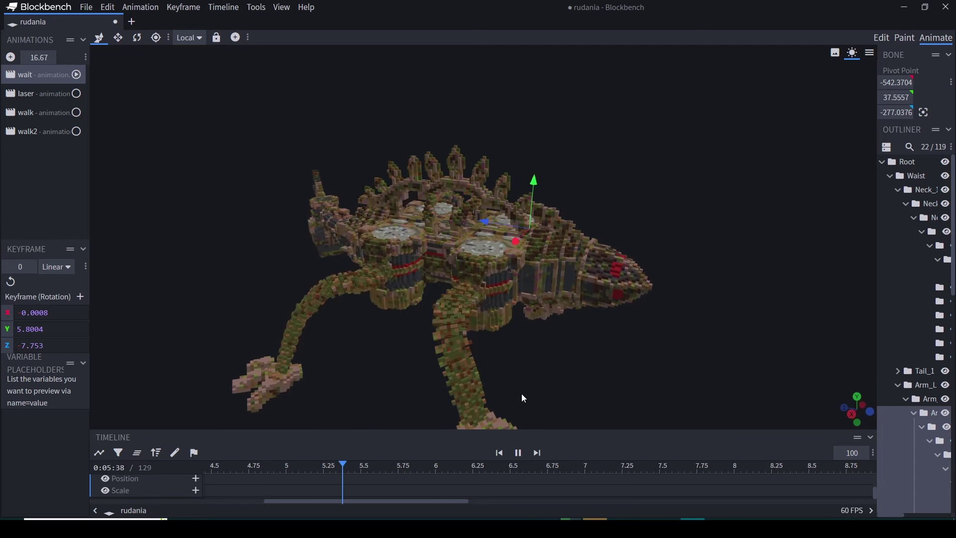
drag(615, 380, 544, 343)
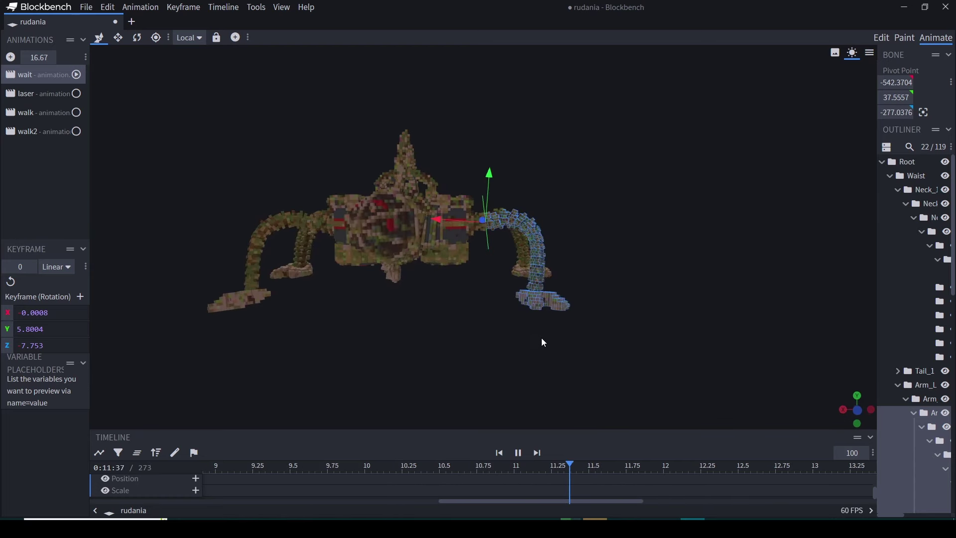
drag(417, 327, 442, 354)
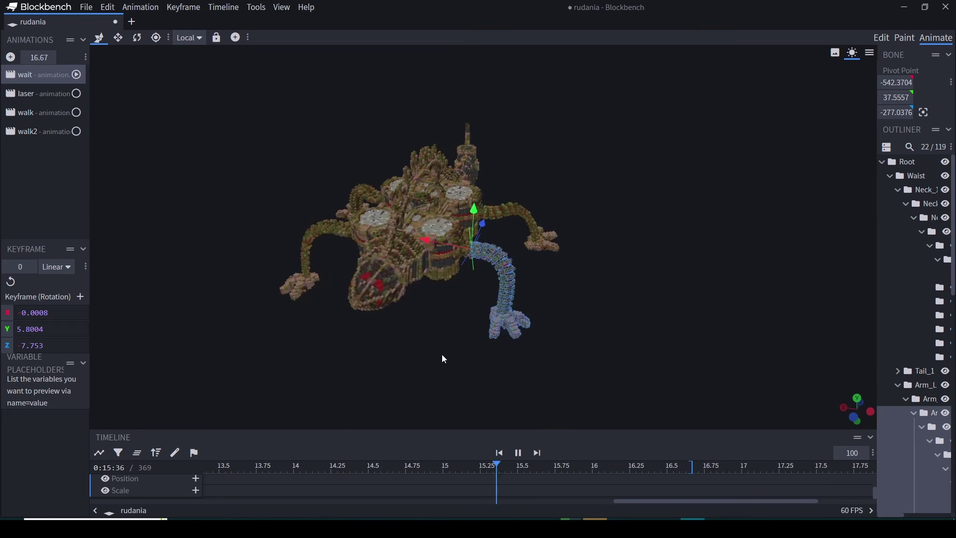
drag(390, 372, 482, 348)
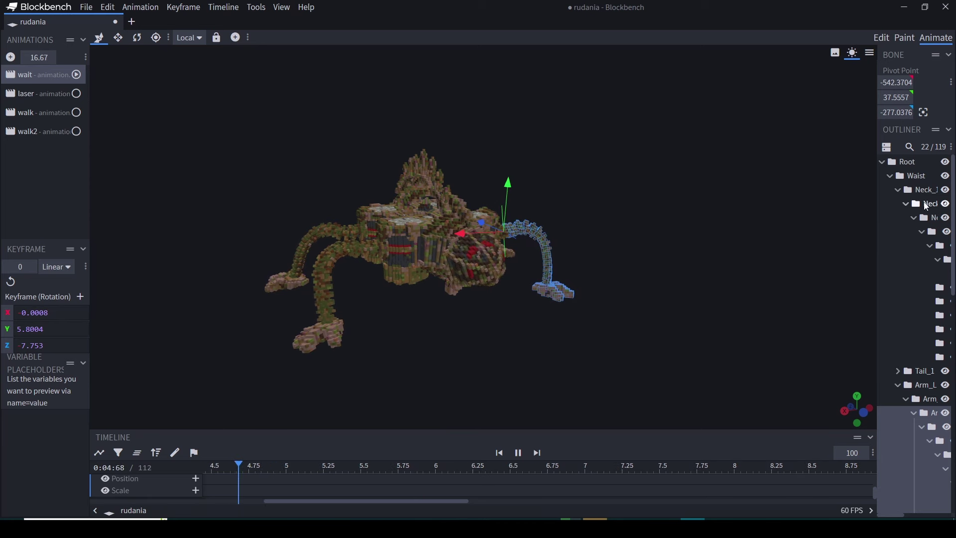
Widen the outliner and collapse the Neck_1 group to review the bone hierarchy under Waist.
drag(877, 254, 600, 214)
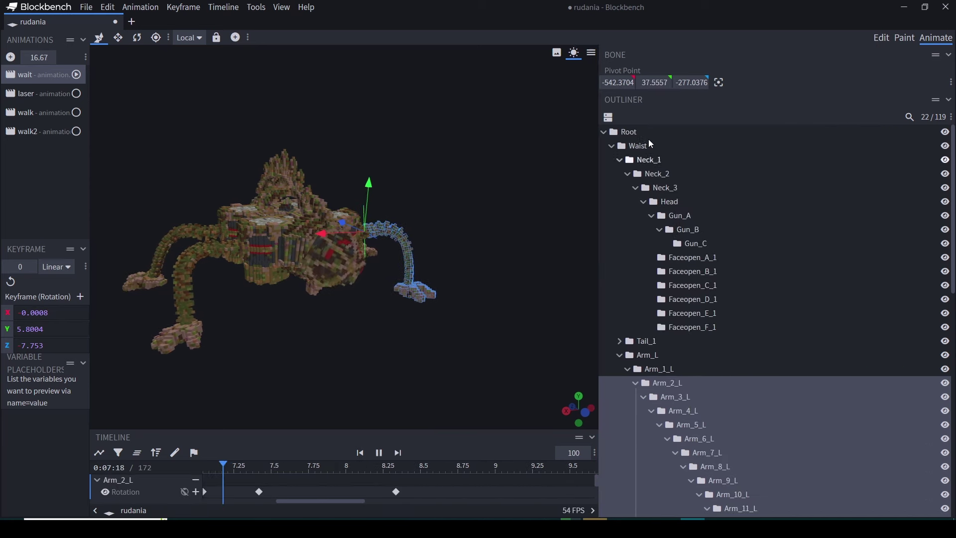
click(612, 145)
click(612, 144)
click(620, 160)
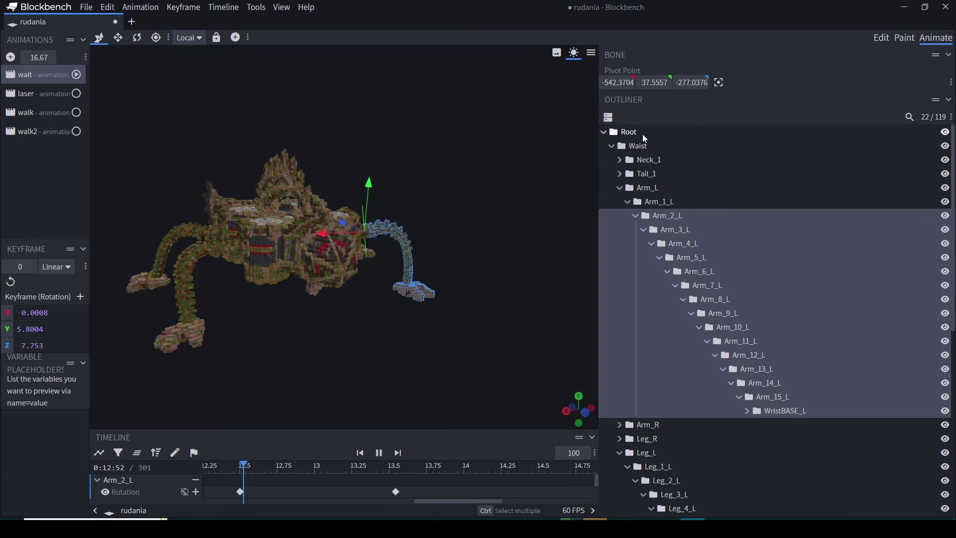
Select the Waist, Arm_L and Arm_1_L bones in turn and examine which parts of the moving model each one controls.
click(641, 149)
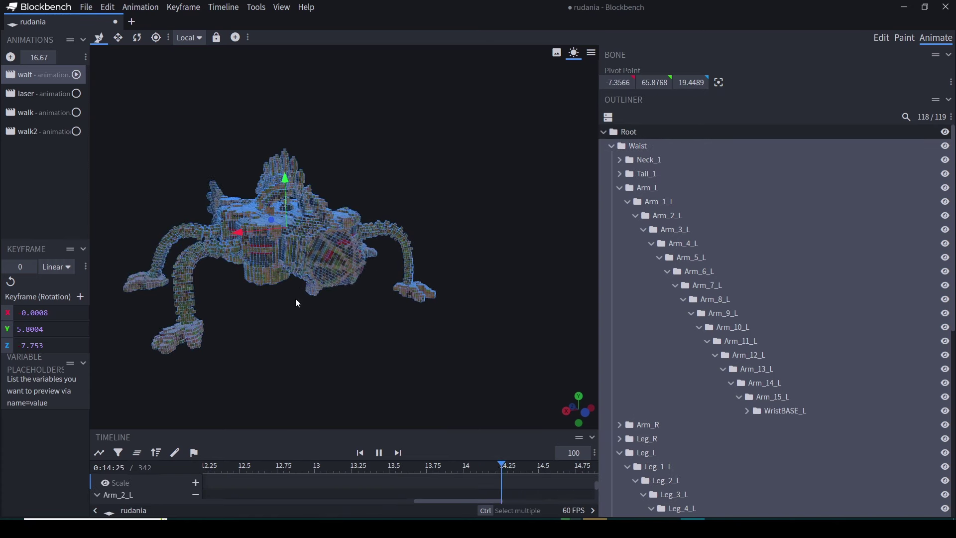
drag(295, 297, 312, 327)
click(638, 192)
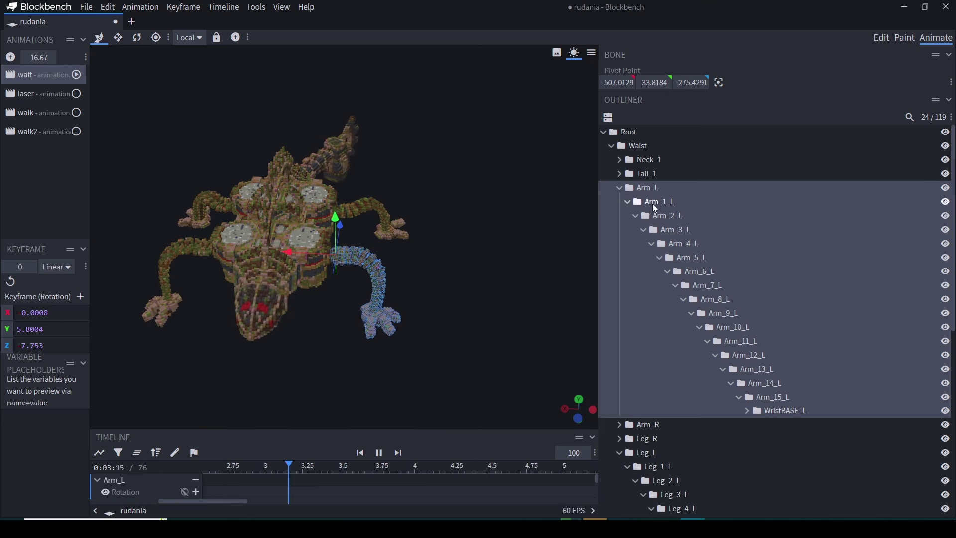
click(629, 204)
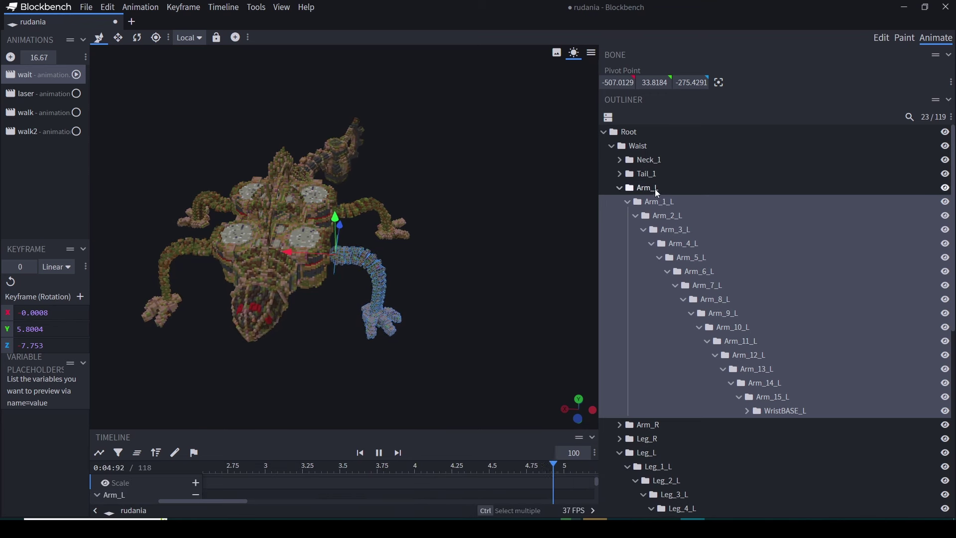
click(637, 193)
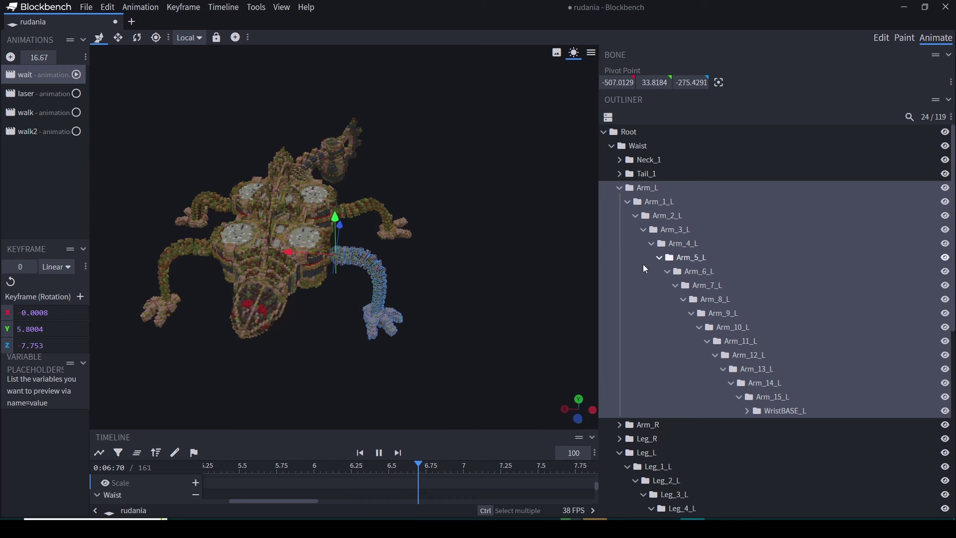
drag(438, 314, 416, 293)
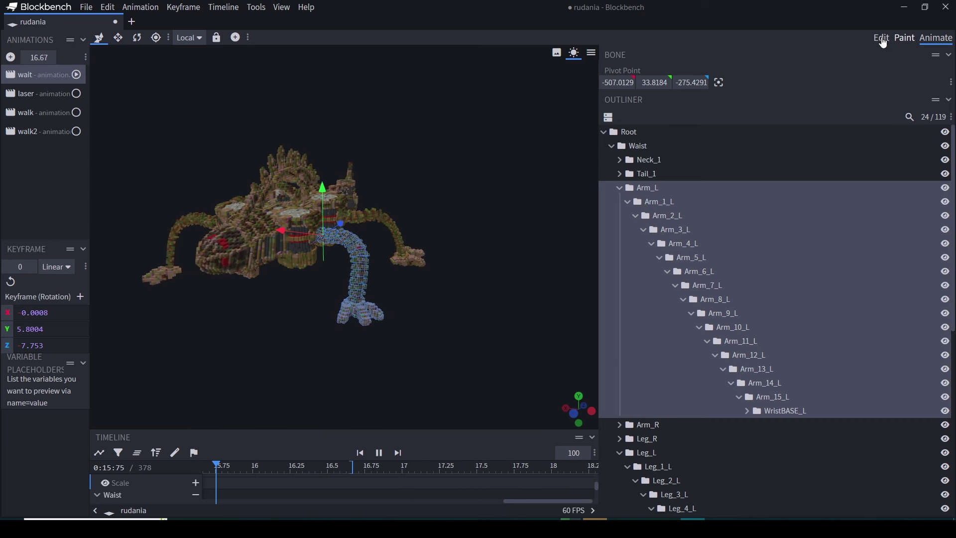
Return to Edit mode and convert a copy of the rudania project to the Bedrock Legacy Model format.
click(901, 38)
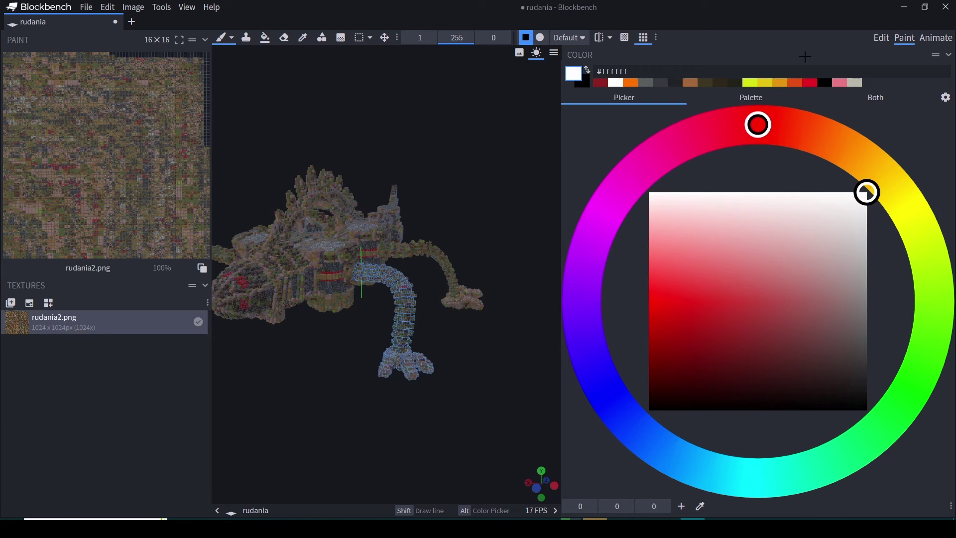
click(882, 37)
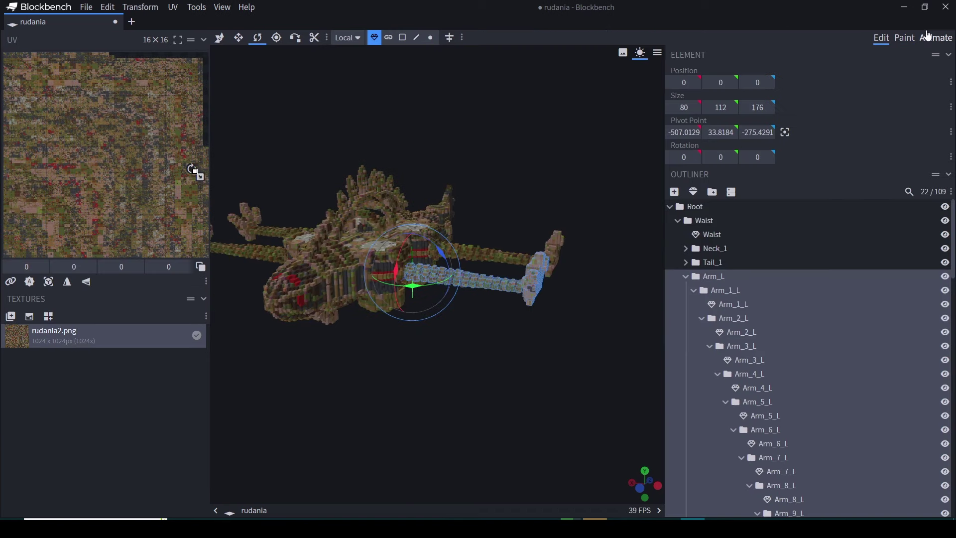
click(86, 8)
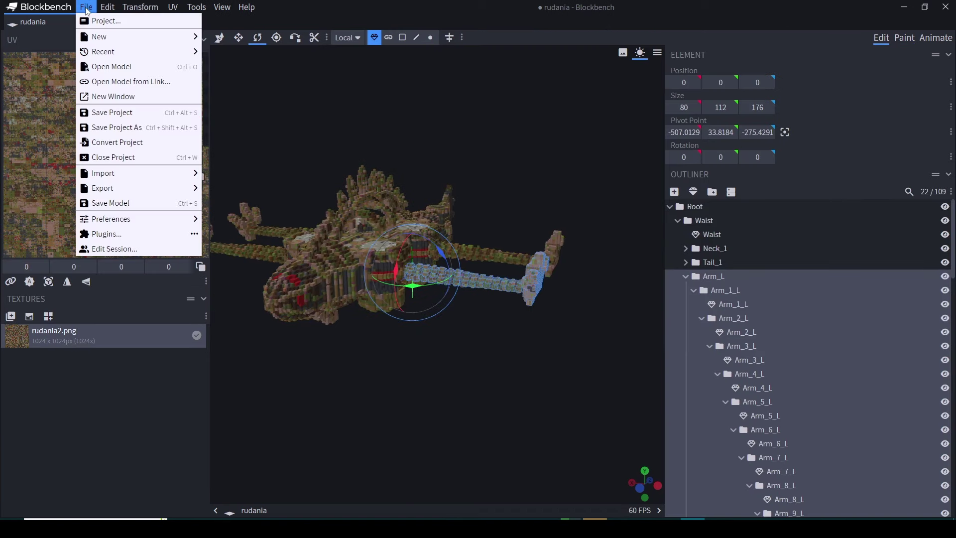
click(130, 145)
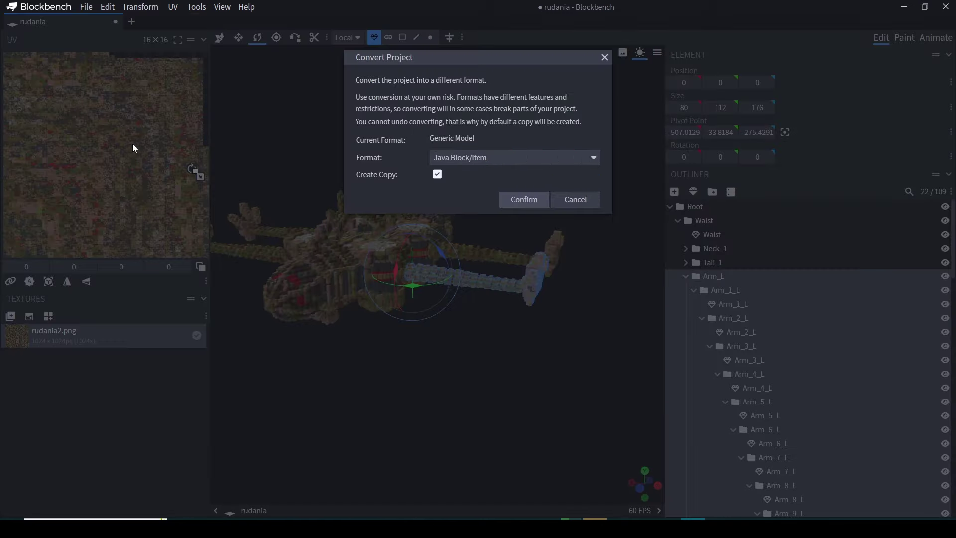
click(479, 157)
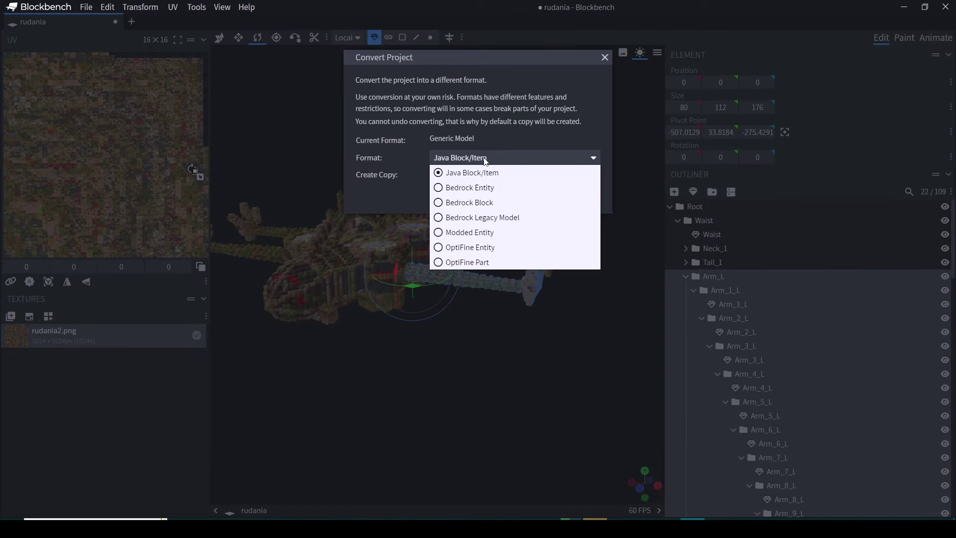
click(485, 218)
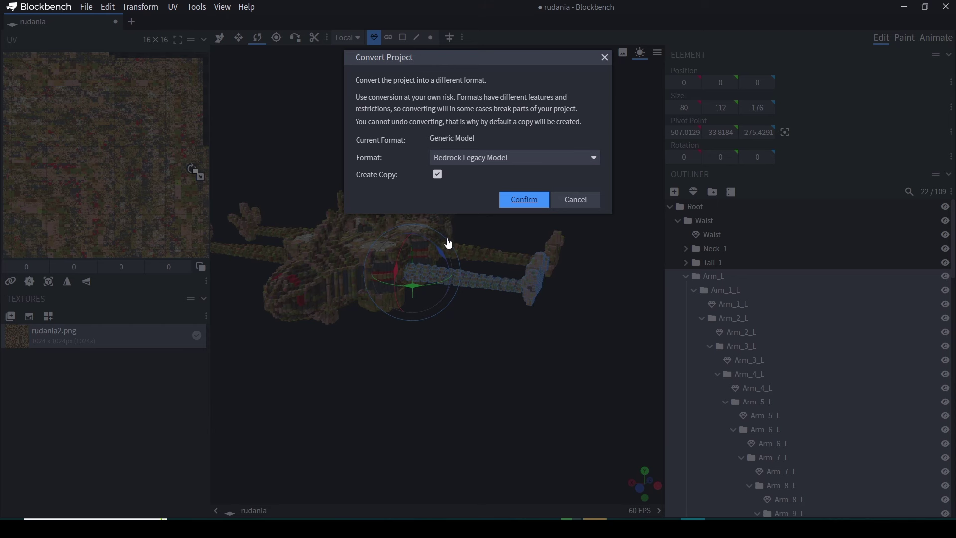
key(Return)
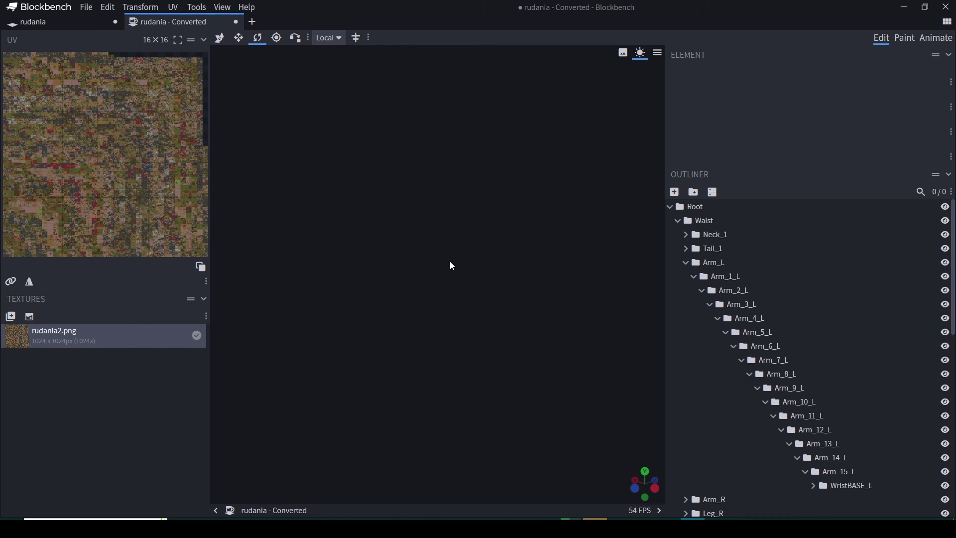
Examine the converted project's viewport and review its bone hierarchy down to the left leg's finger groups.
drag(469, 258, 453, 291)
scroll(767, 318, down, 10)
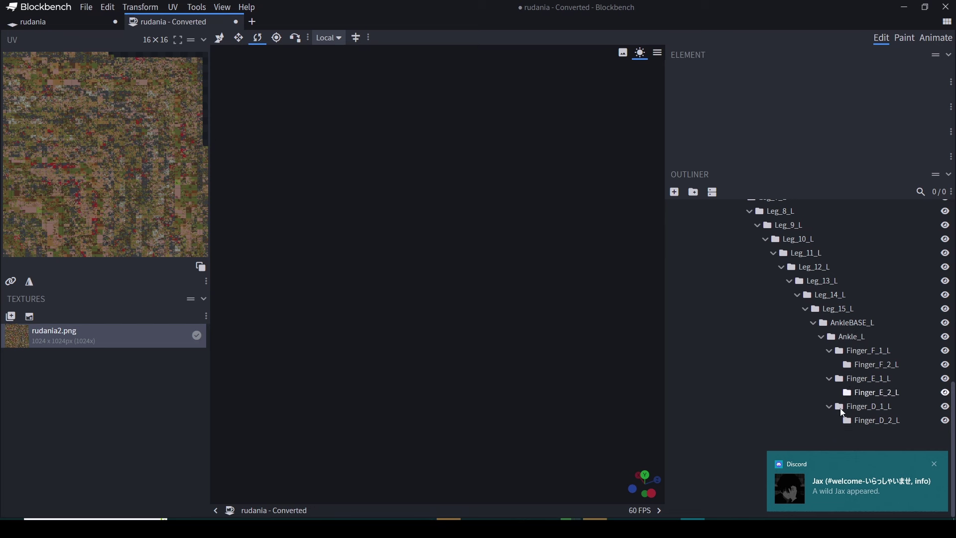
click(935, 463)
scroll(747, 440, up, 10)
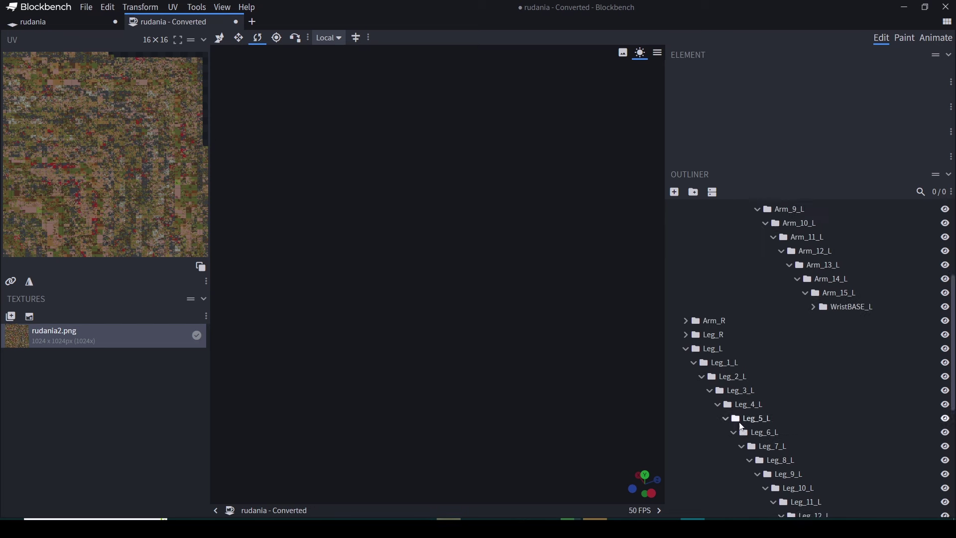
click(86, 7)
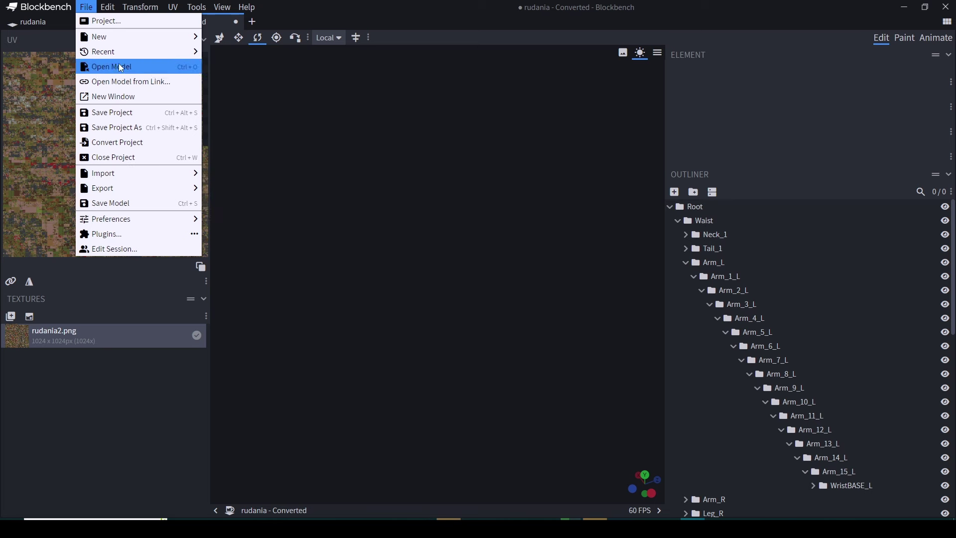
mouse_move(121, 192)
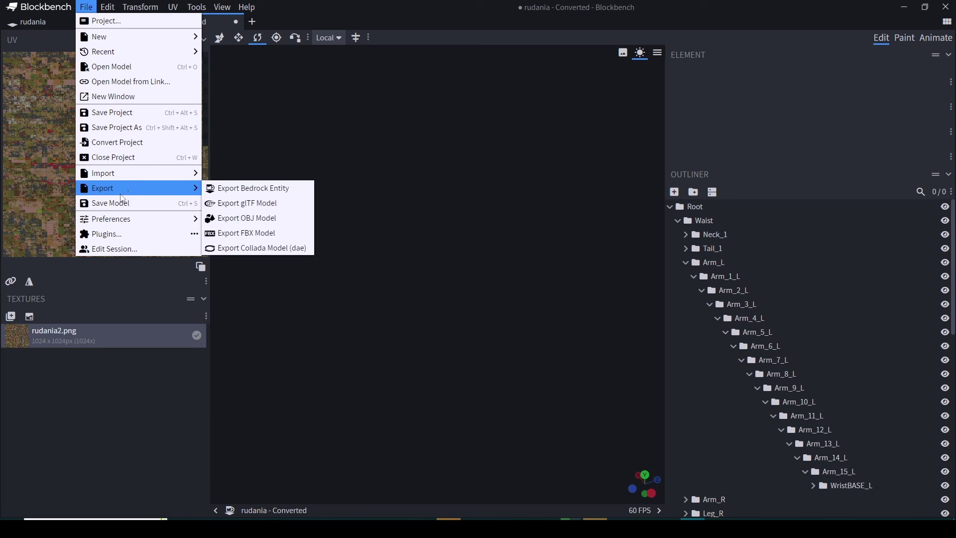
click(251, 189)
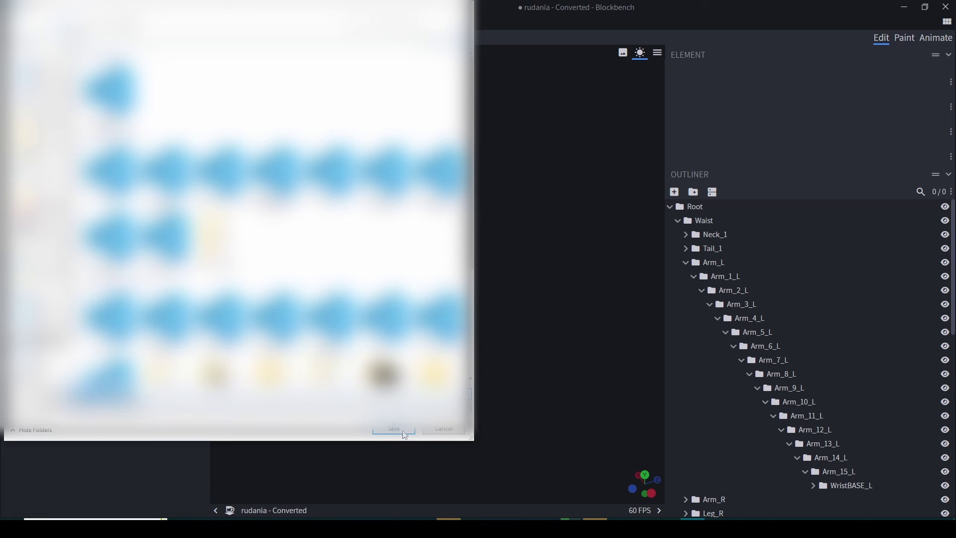
click(444, 429)
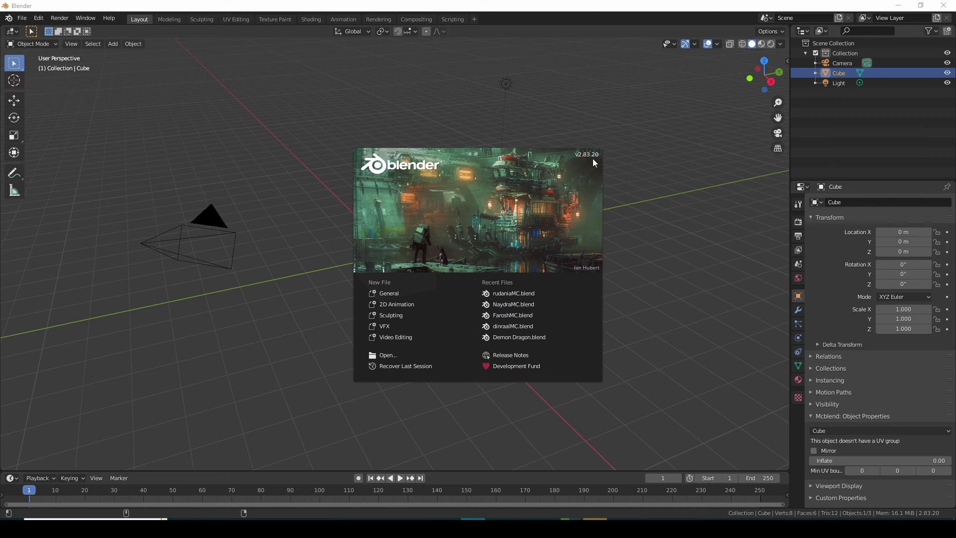
Switch to Blender and delete the default camera, cube and light from the new scene.
click(766, 303)
drag(625, 394, 156, 69)
key(Delete)
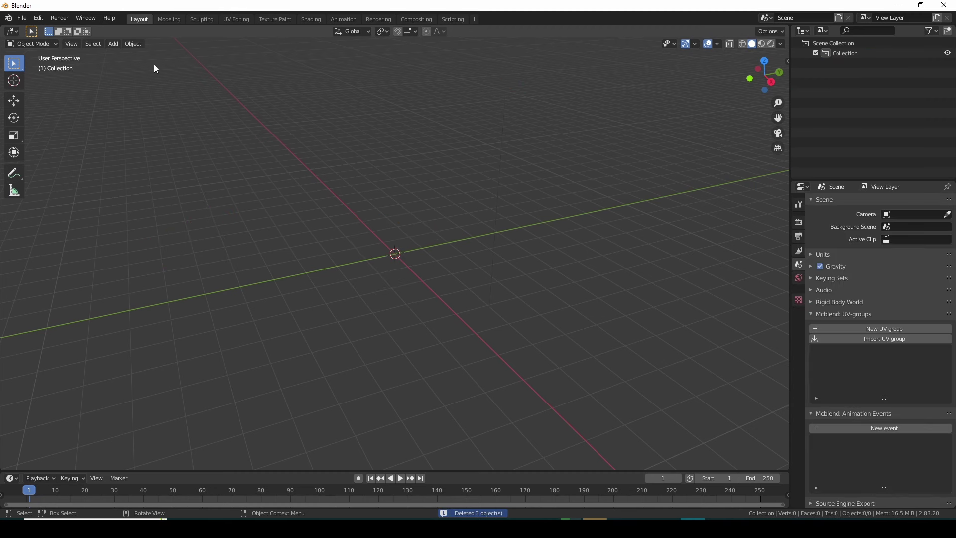
click(22, 20)
mouse_move(38, 18)
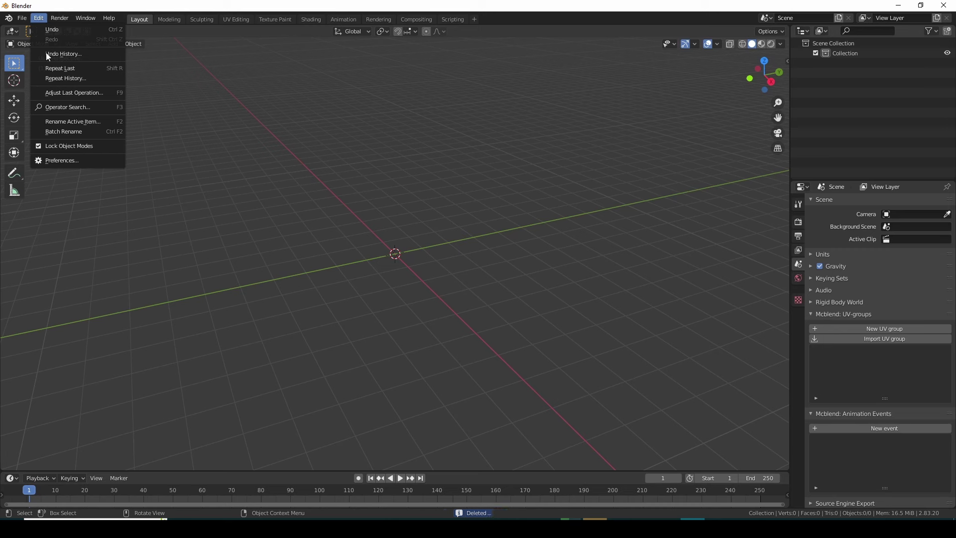
click(58, 161)
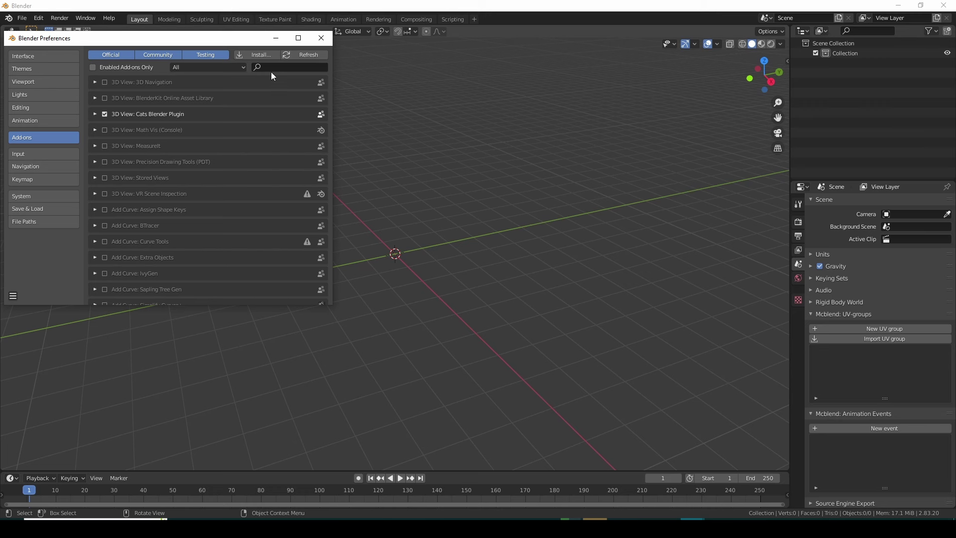
click(265, 57)
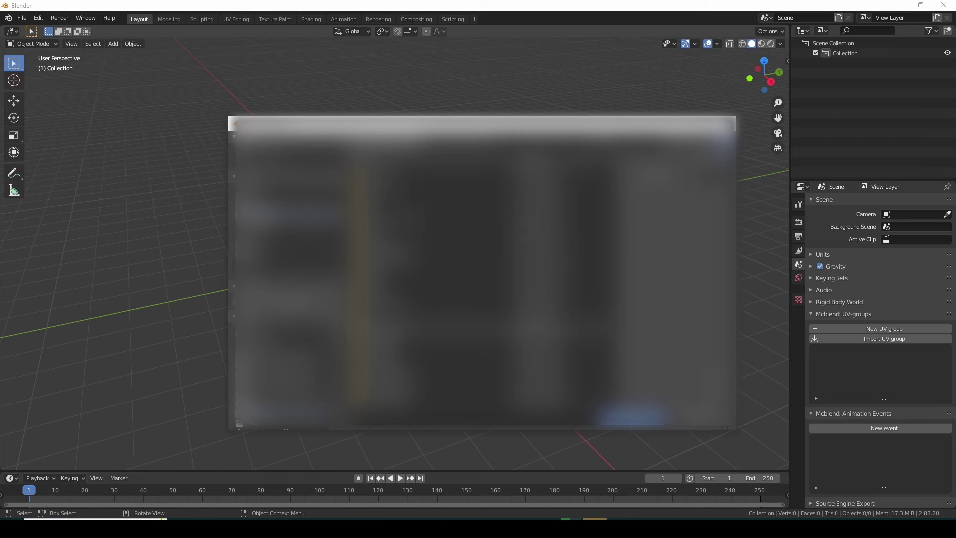
click(711, 428)
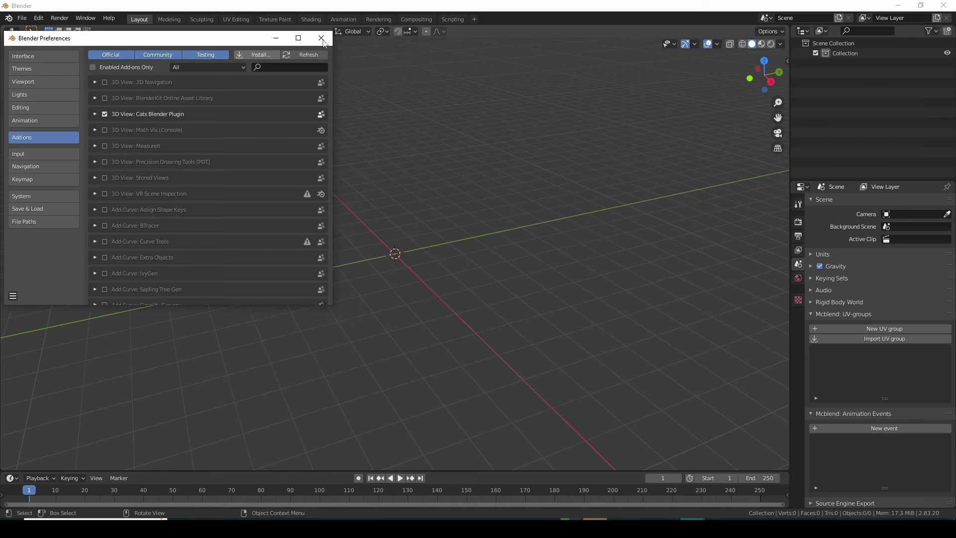
click(322, 39)
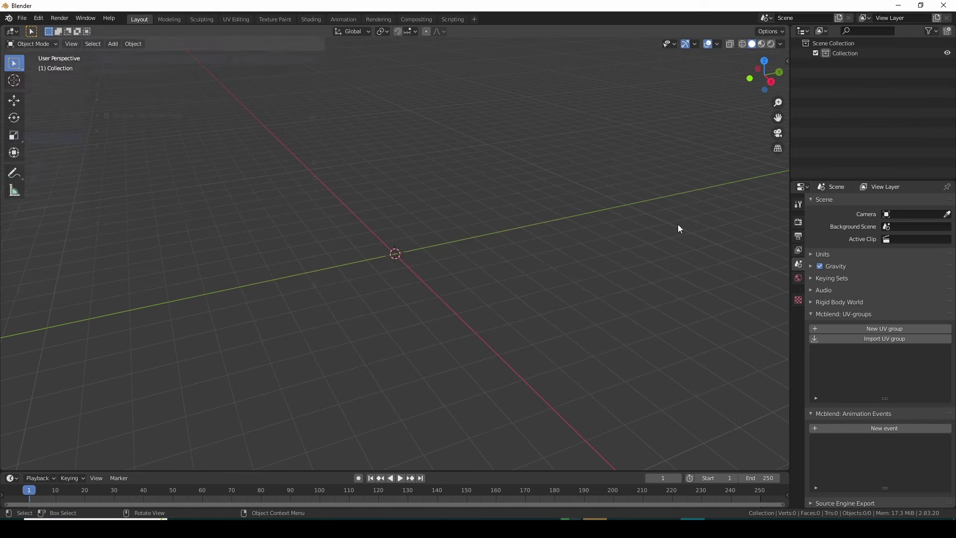
Import the bone hierarchy file into the empty scene as a Bedrock model.
click(20, 19)
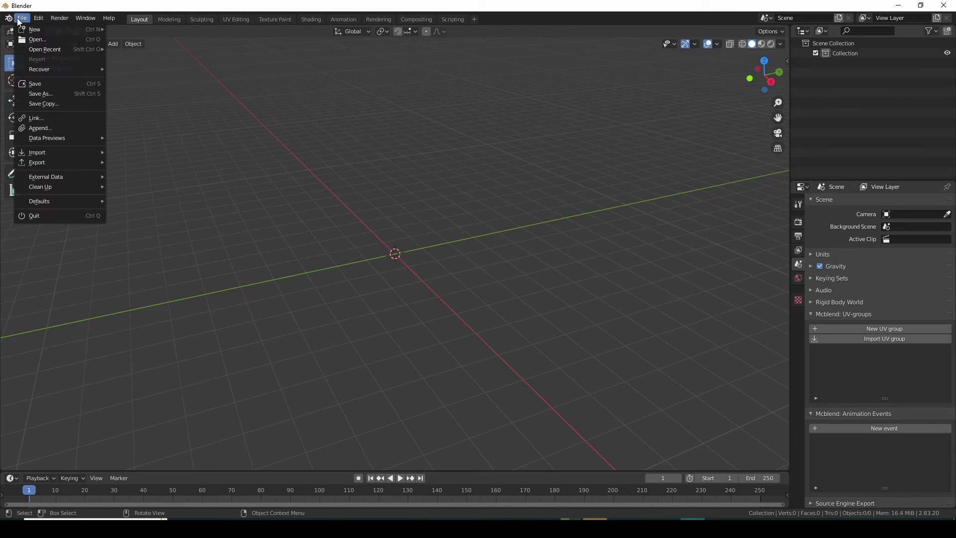
mouse_move(39, 158)
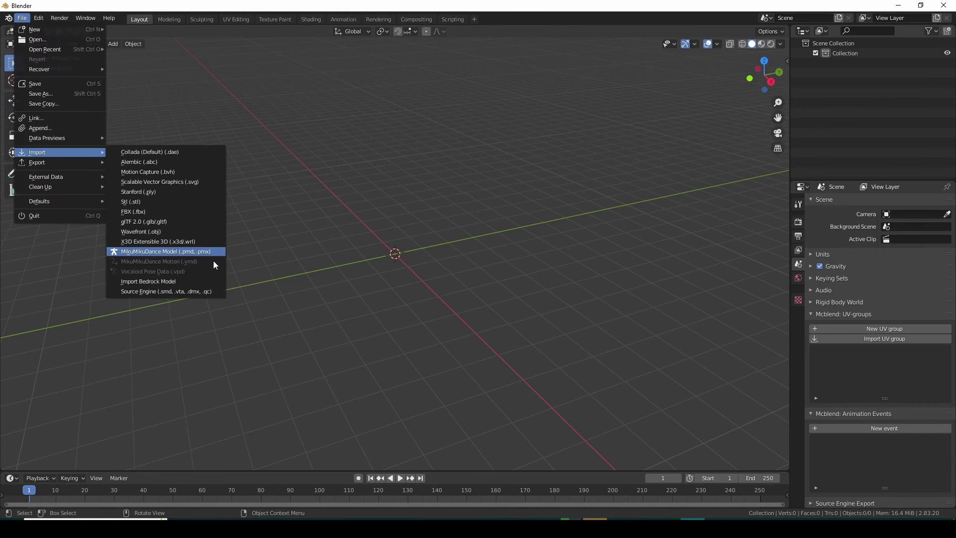
click(193, 281)
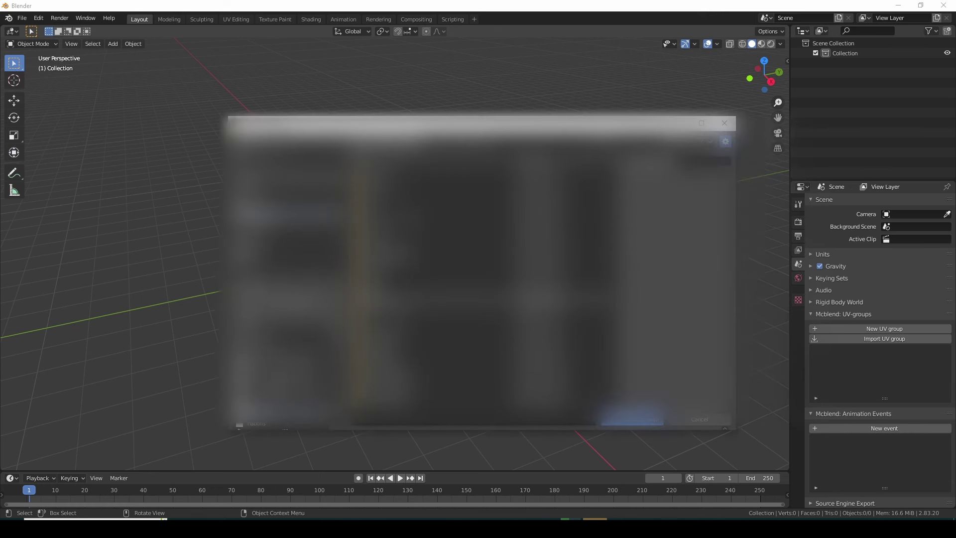
click(284, 334)
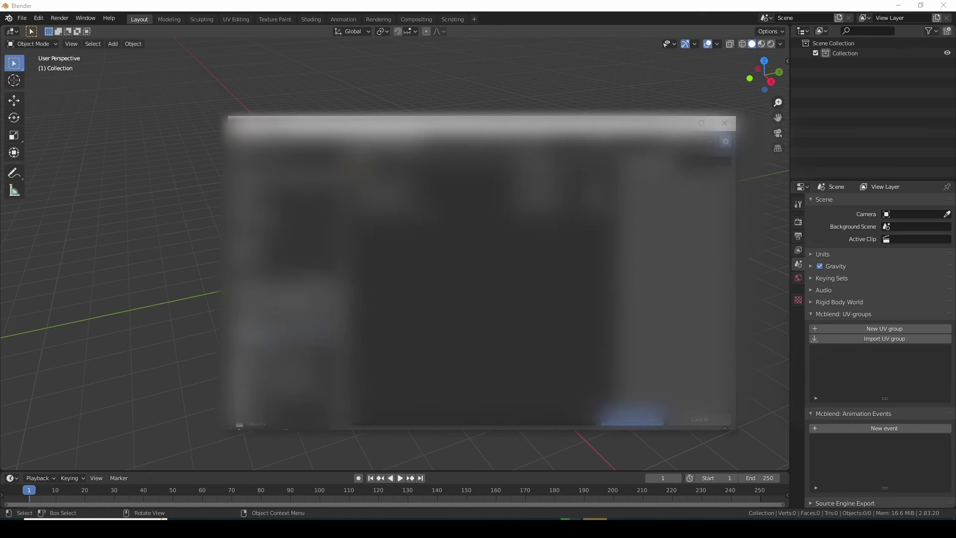
click(283, 345)
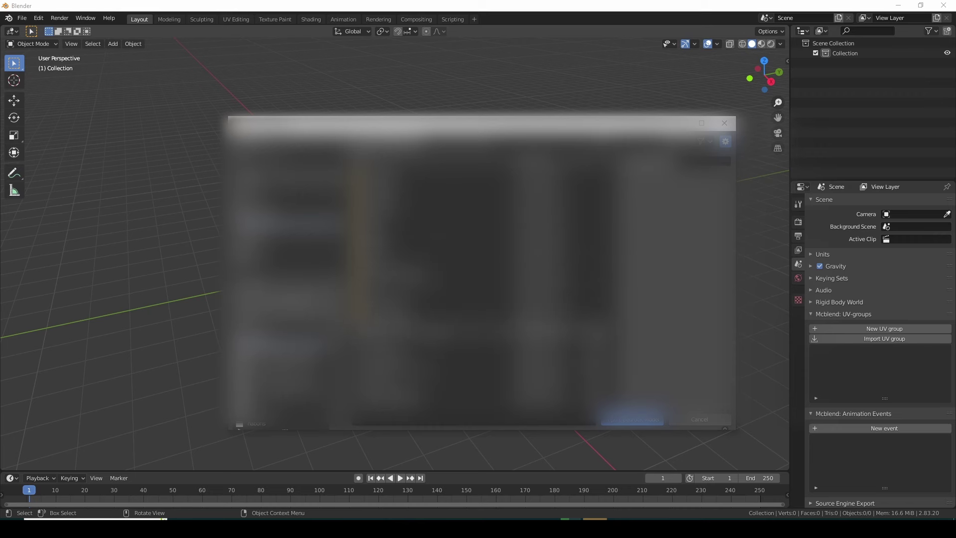
double_click(473, 327)
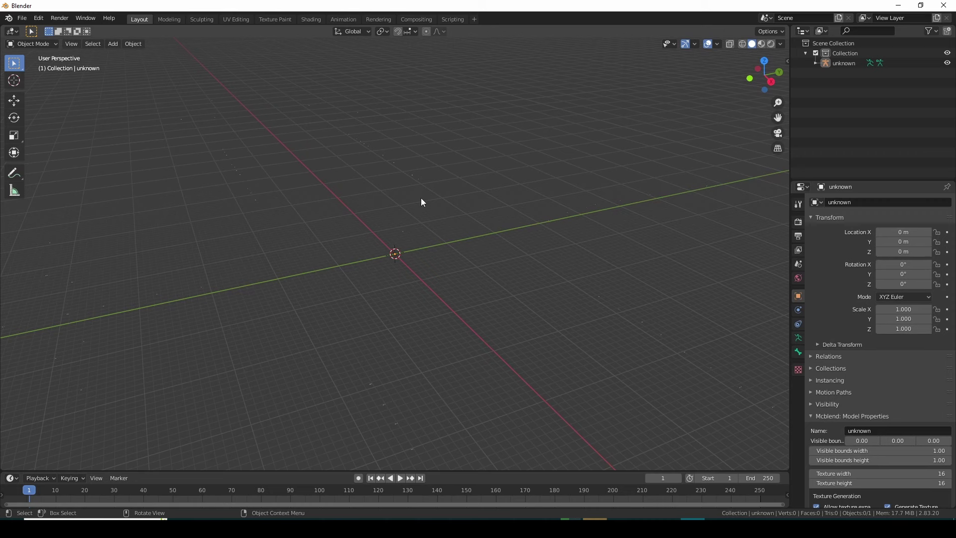
Examine the imported armature's small bones close up and from a distance.
middle_drag(412, 212, 409, 180)
scroll(339, 282, up, 10)
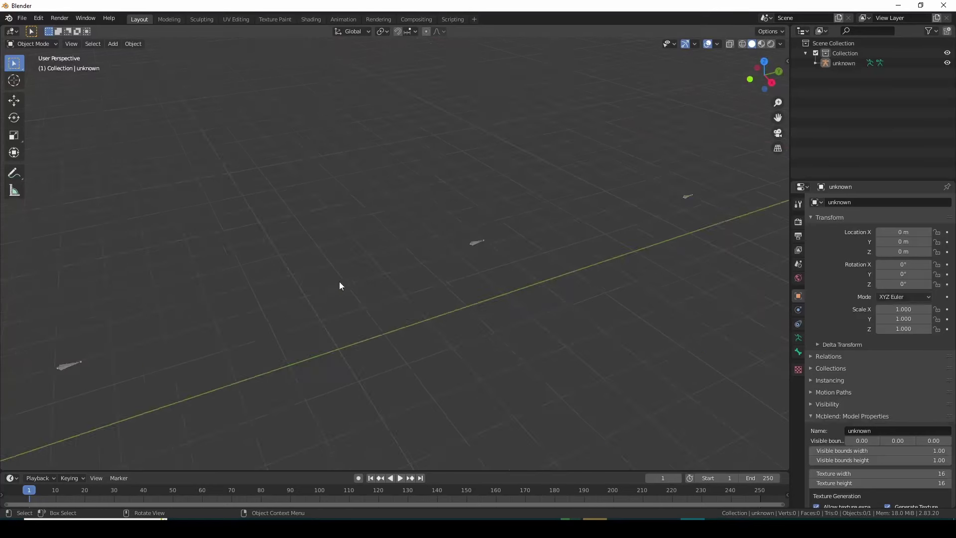
scroll(339, 282, up, 4)
shift+middle_drag(544, 228, 447, 249)
scroll(447, 250, down, 6)
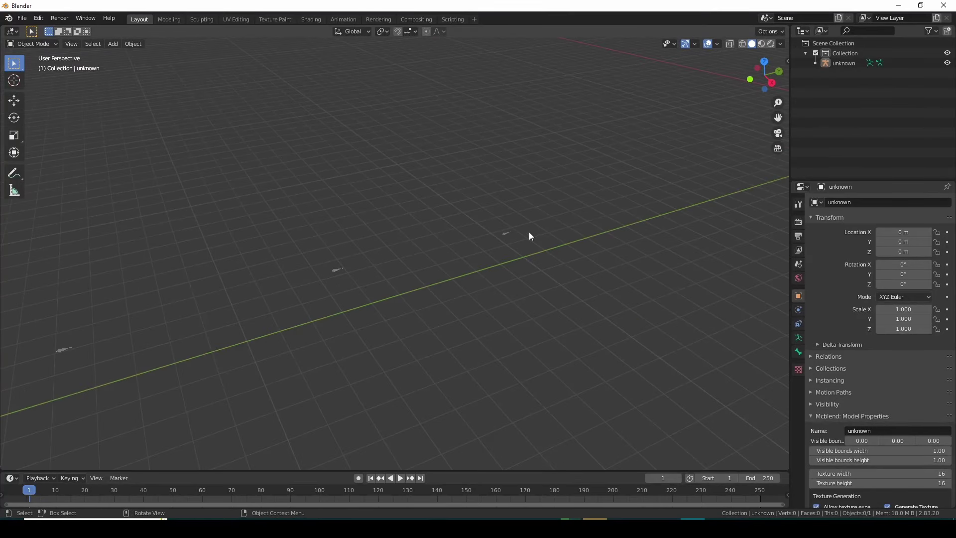
middle_drag(529, 231, 520, 231)
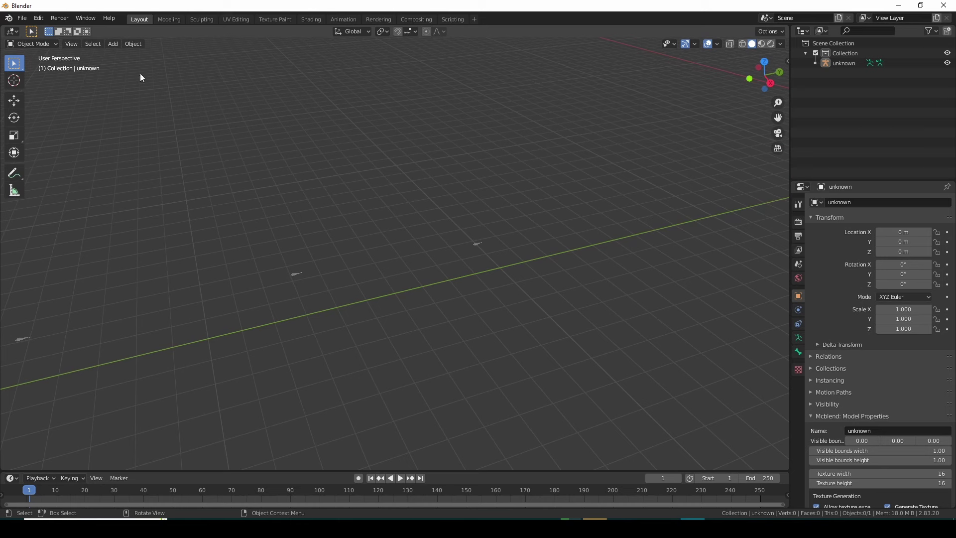
Import the build's Wavefront OBJ model into the scene with the armature and examine it from above.
click(23, 18)
mouse_move(102, 149)
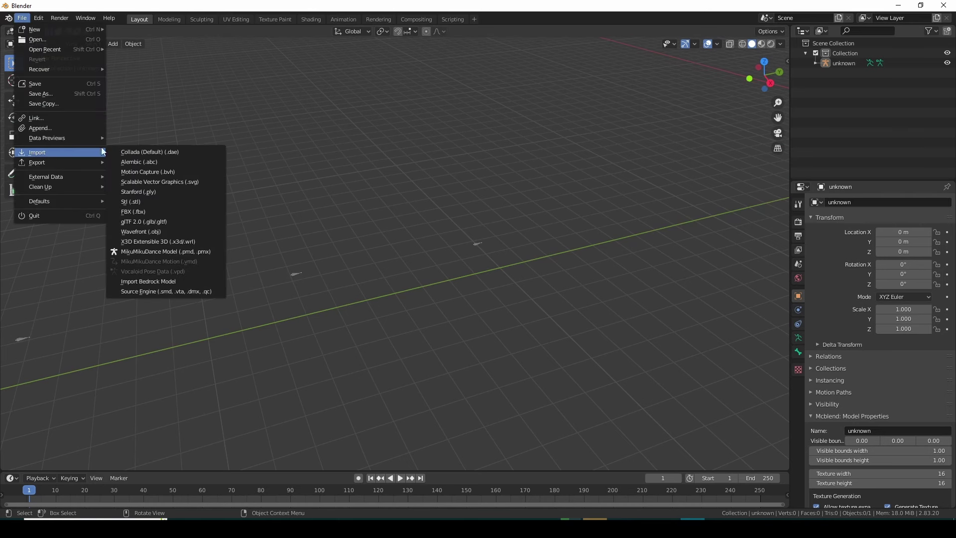
click(172, 232)
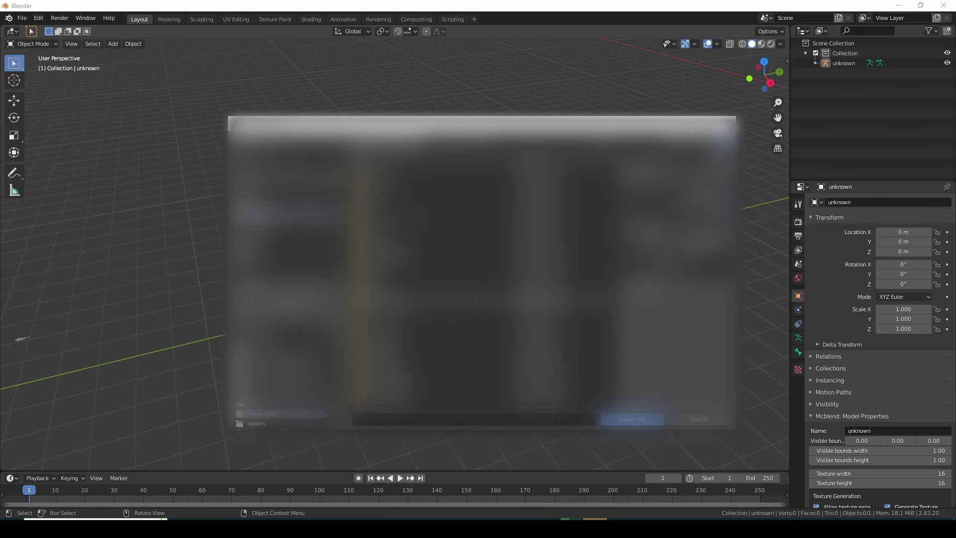
click(280, 345)
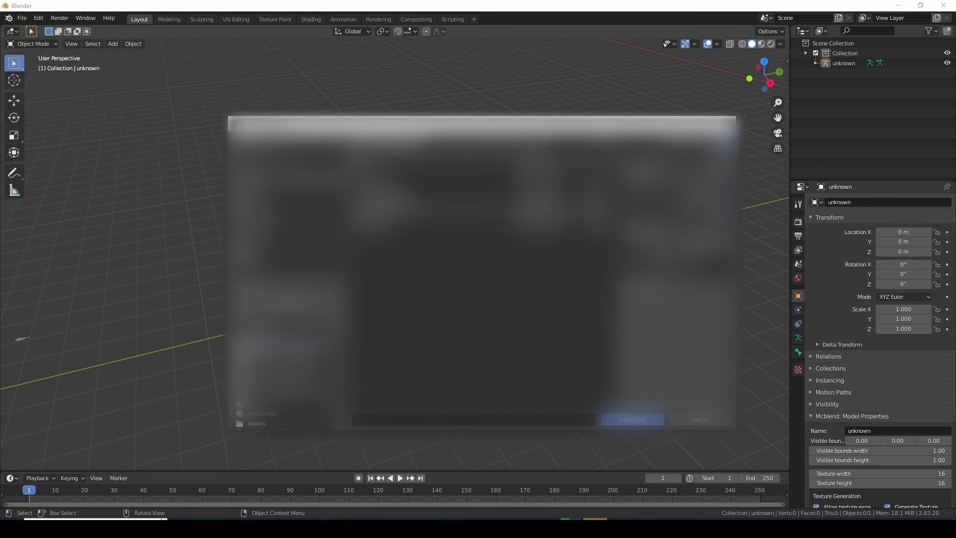
double_click(392, 191)
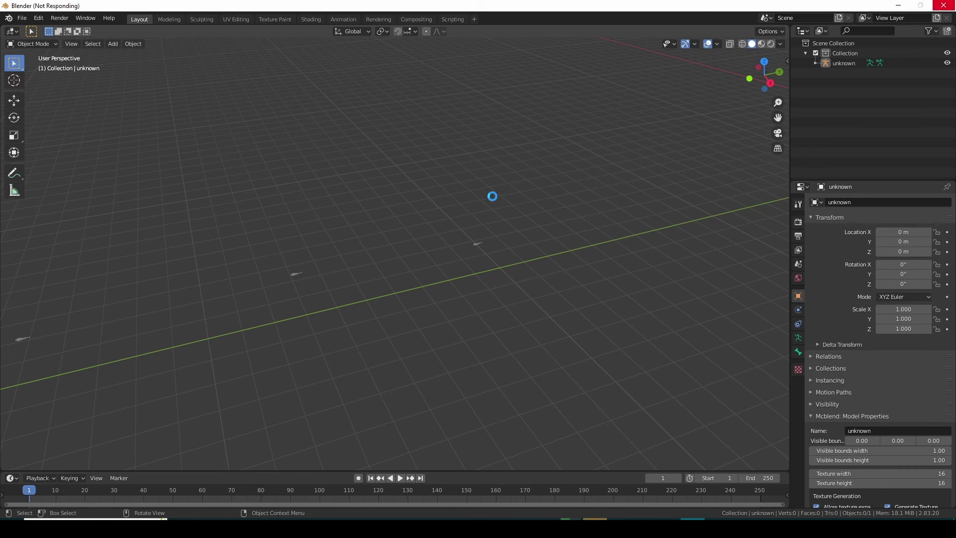
scroll(507, 221, down, 8)
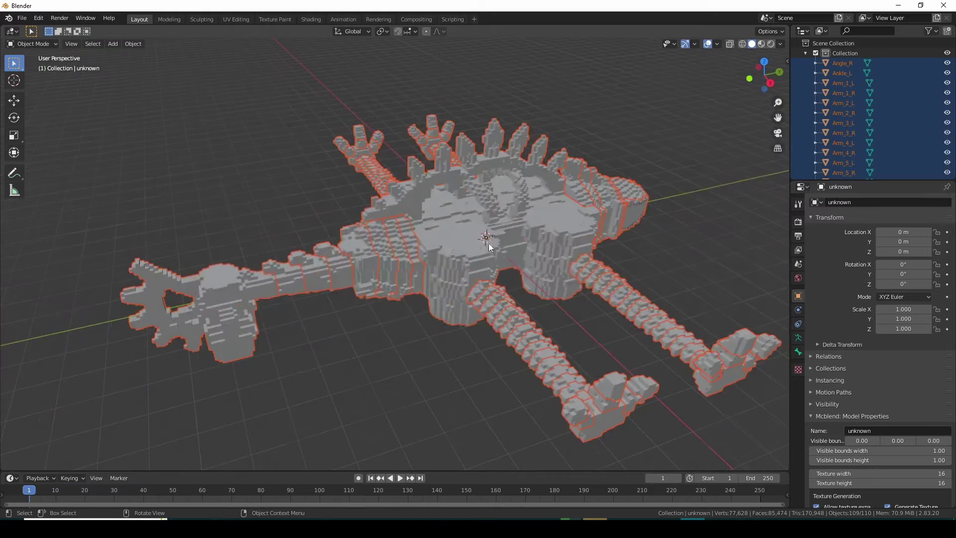
middle_drag(467, 244, 539, 288)
scroll(543, 291, down, 5)
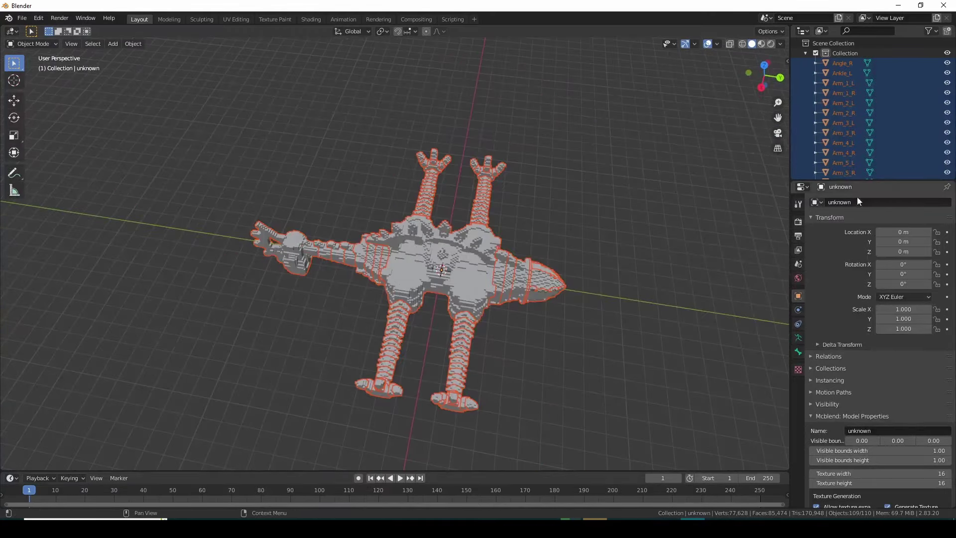
Select the armature named unknown in the scene hierarchy and set its Z rotation to 180°.
drag(857, 179, 842, 460)
scroll(836, 375, down, 8)
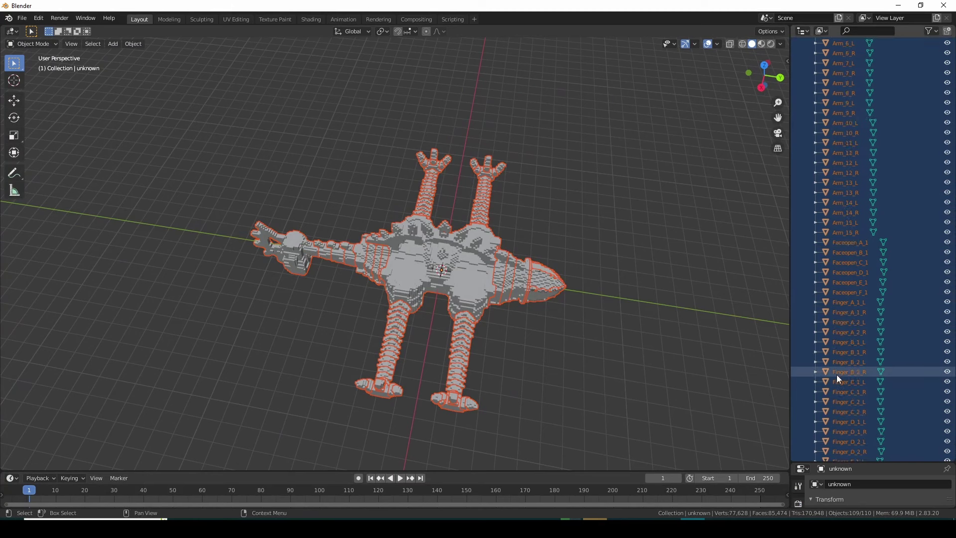
scroll(848, 371, down, 10)
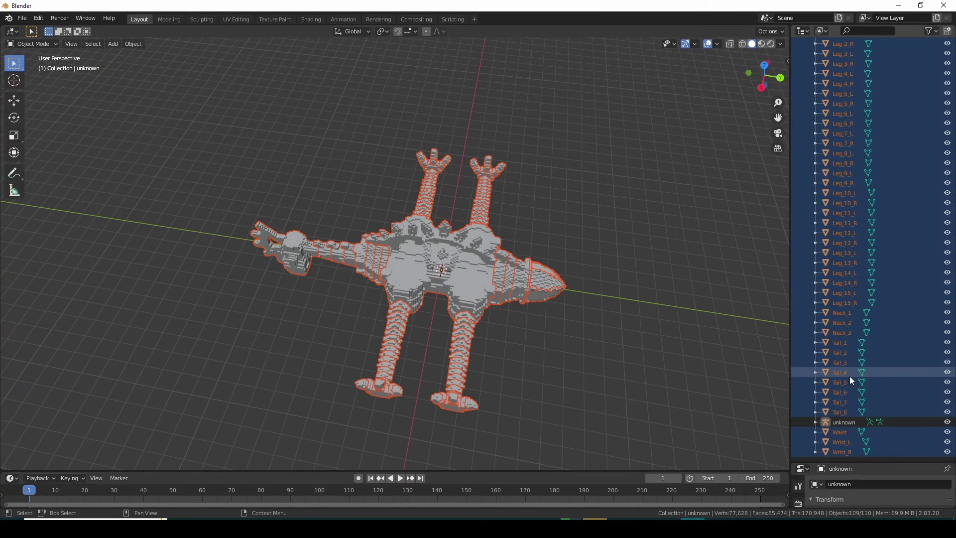
click(848, 423)
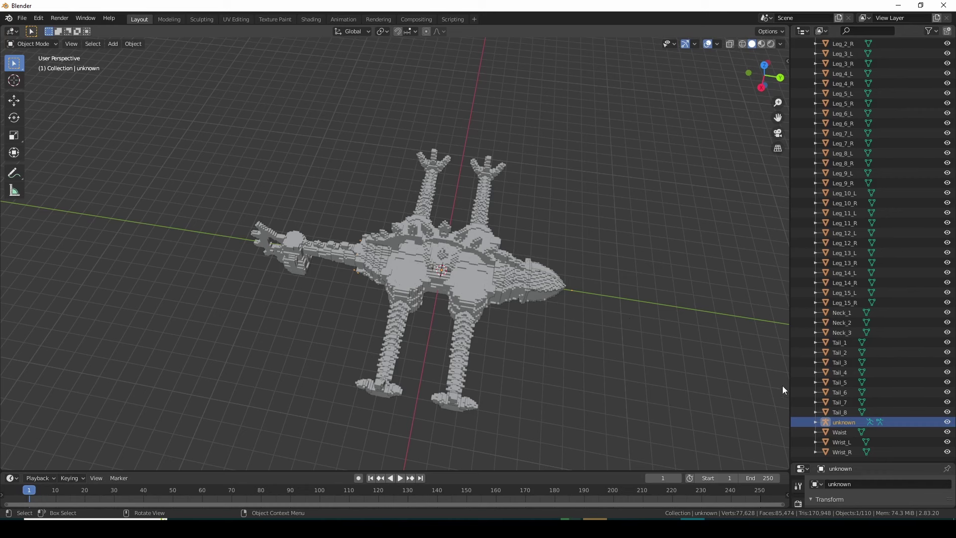
drag(819, 462, 819, 184)
click(798, 209)
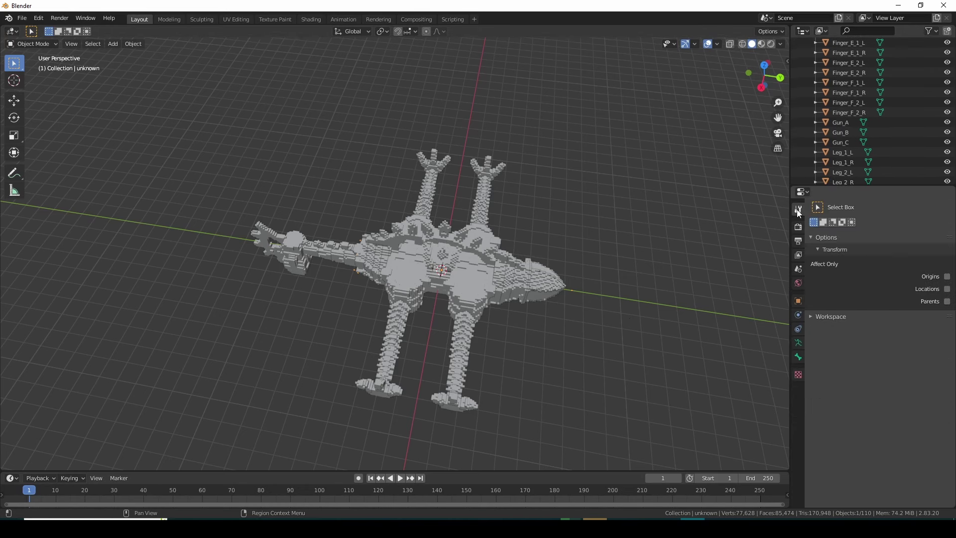
click(798, 301)
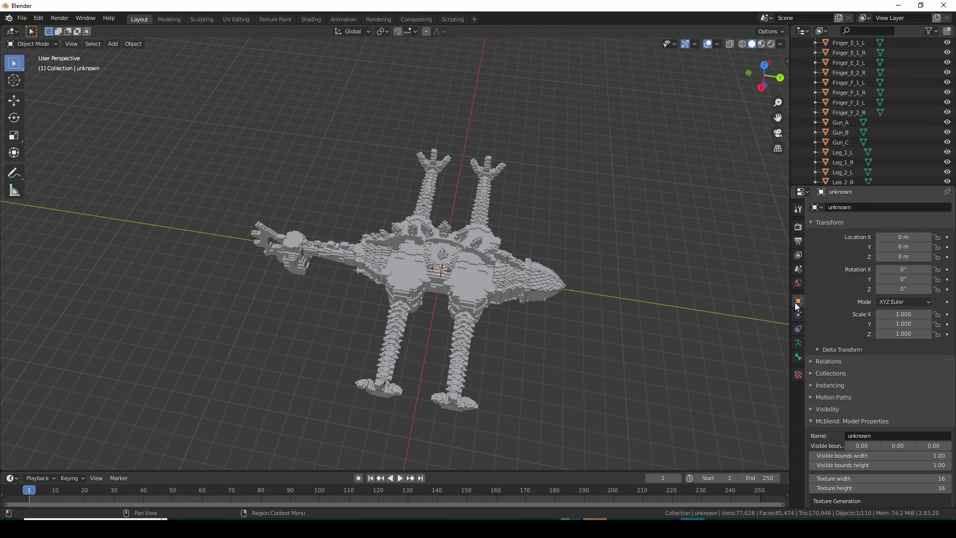
drag(902, 290, 817, 289)
click(906, 289)
text(-178d)
click(877, 289)
key(Delete)
key(Delete)
key(Delete)
key(Delete)
key(Delete)
text(180)
key(Return)
middle_drag(653, 295, 606, 327)
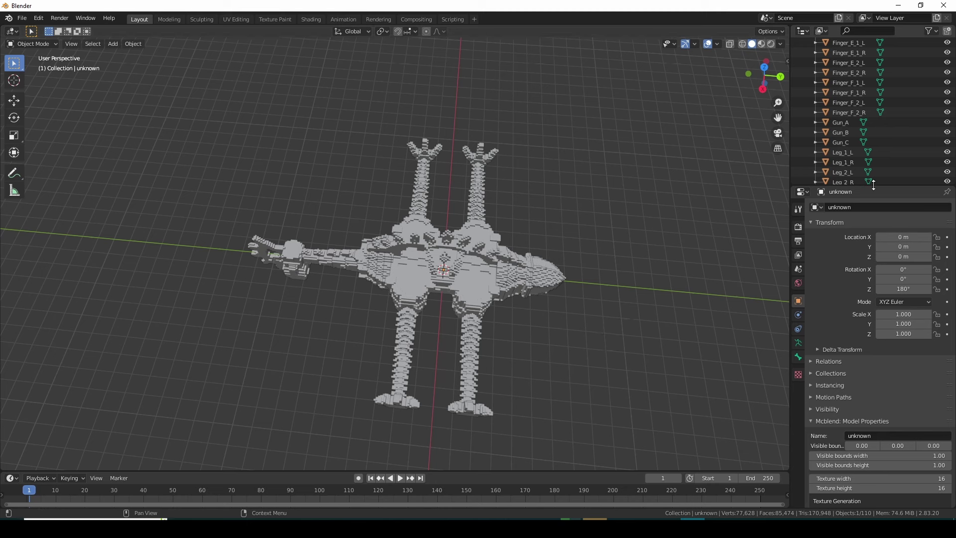
Switch the viewport to material preview shading and put the unknown armature into Pose Mode.
drag(874, 184, 874, 353)
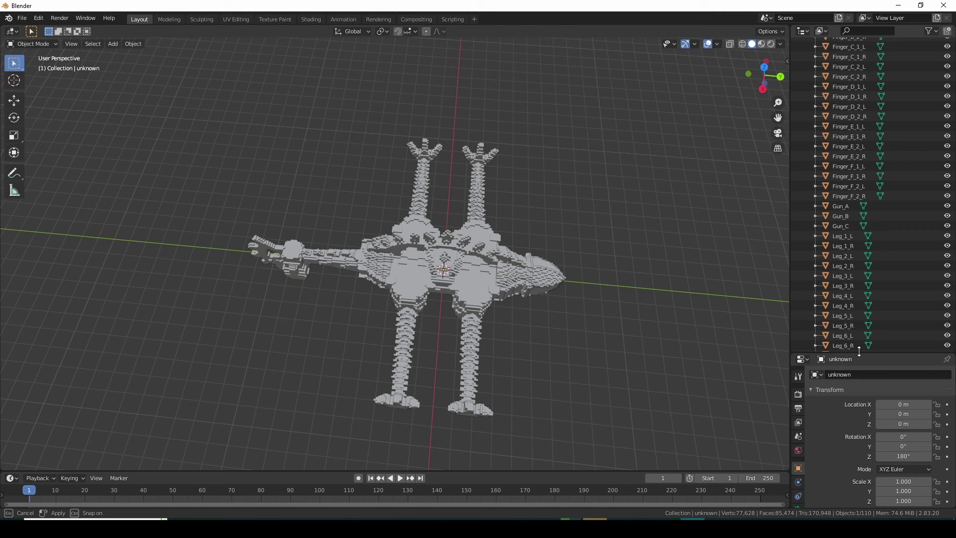
click(762, 45)
scroll(860, 285, down, 10)
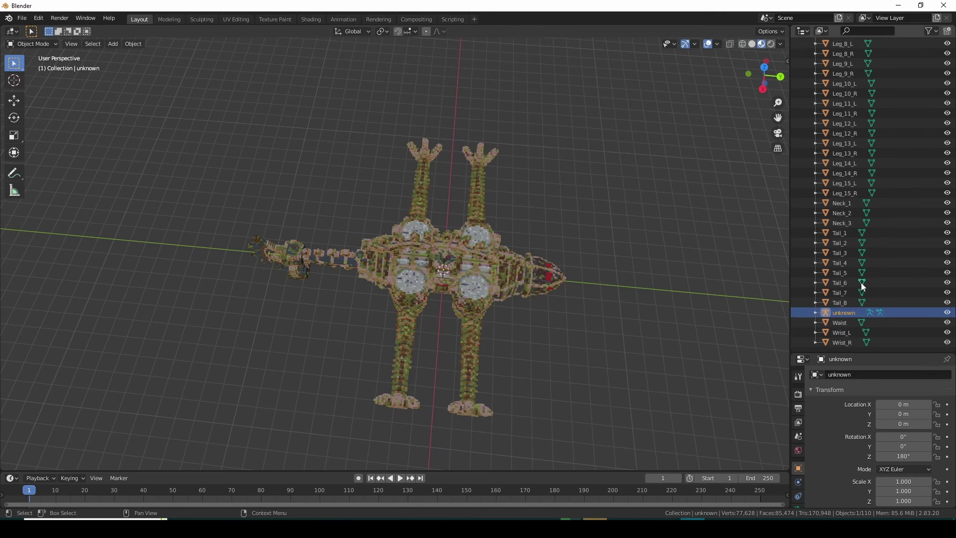
click(814, 313)
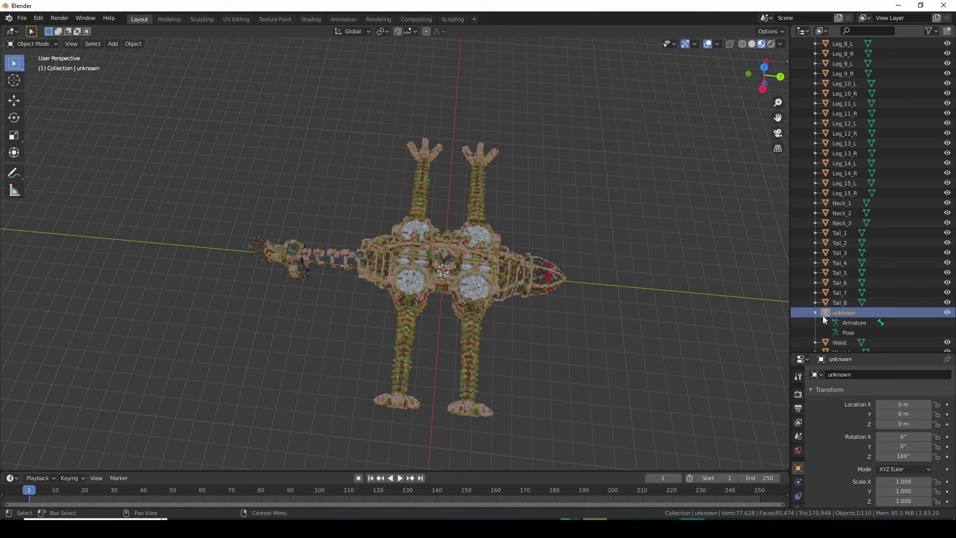
click(846, 332)
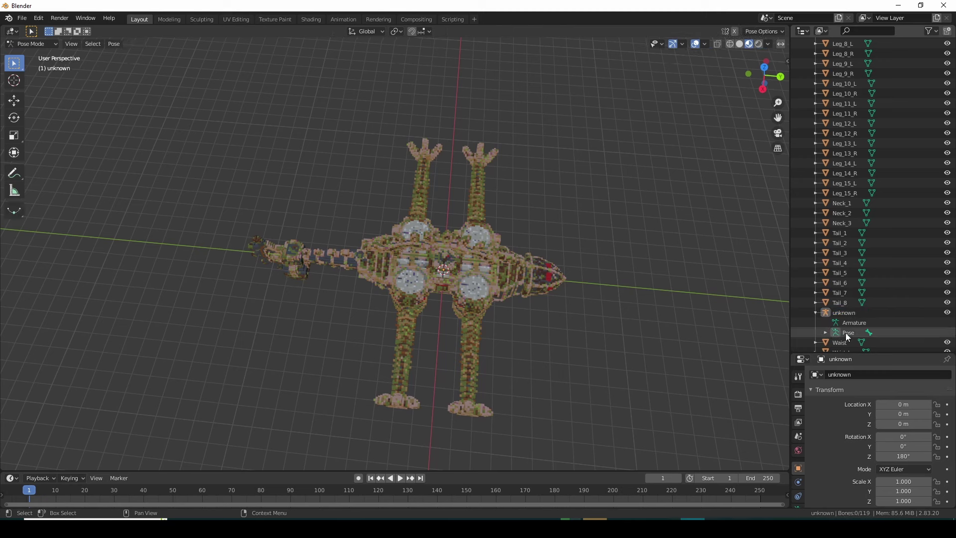
click(32, 45)
scroll(843, 315, down, 1)
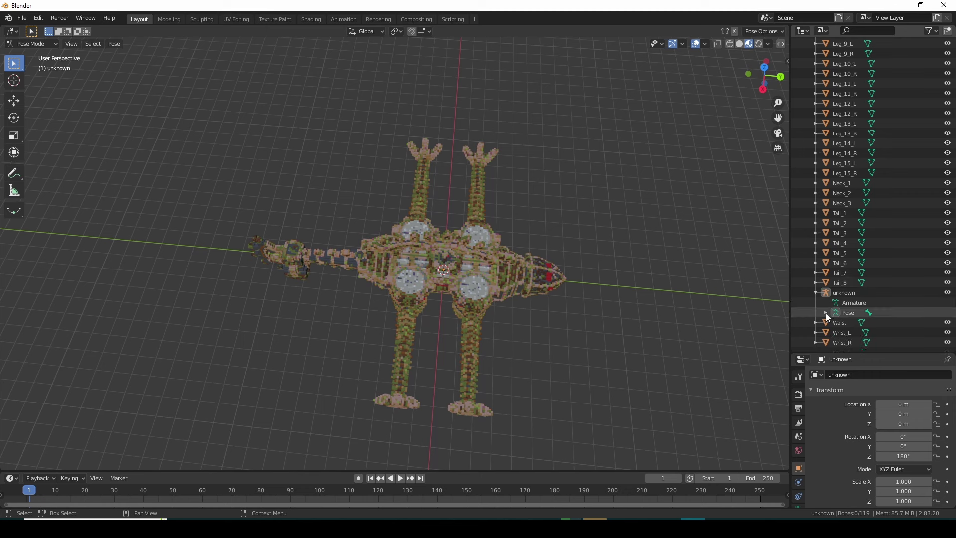
Parent the Waist mesh to the armature's Waist bone with the Bone Relative option.
click(826, 312)
scroll(862, 323, down, 1)
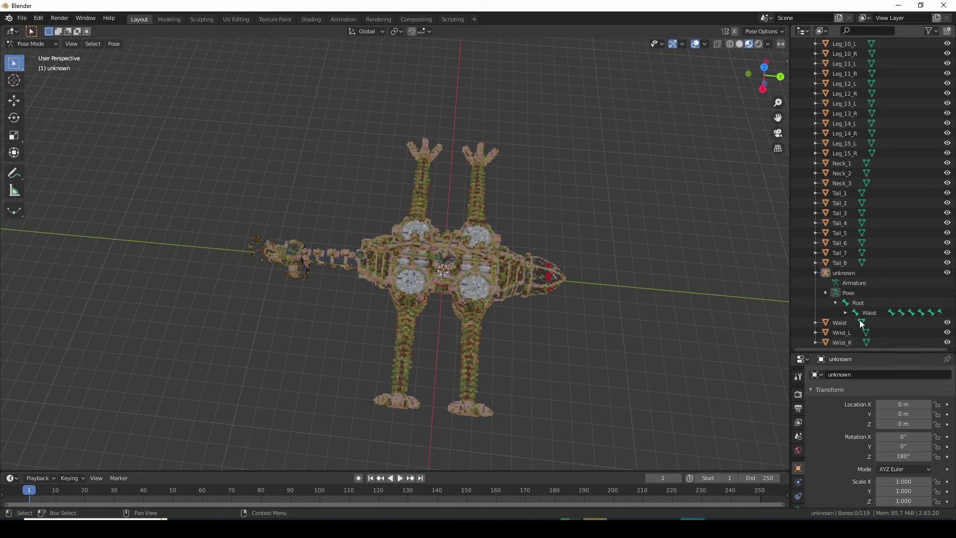
click(845, 312)
scroll(845, 314, down, 3)
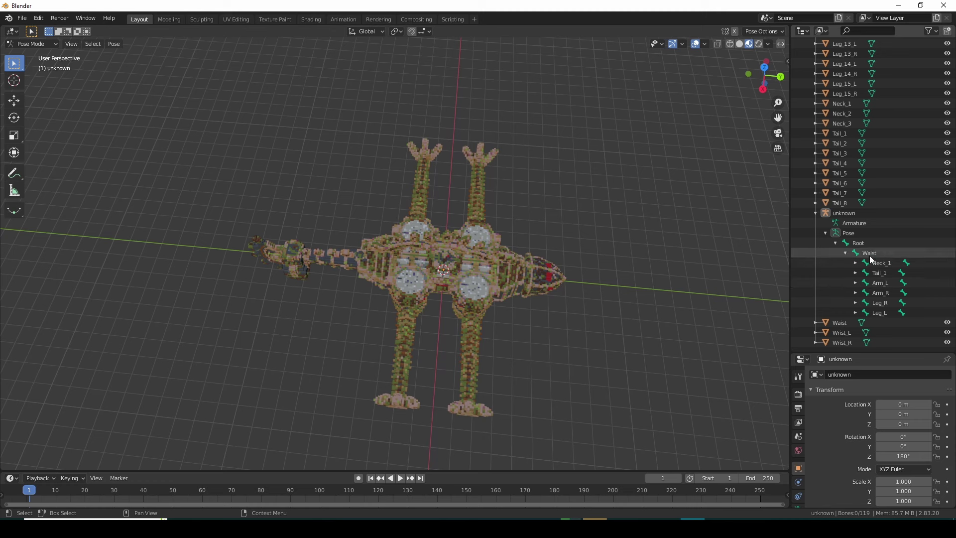
click(870, 254)
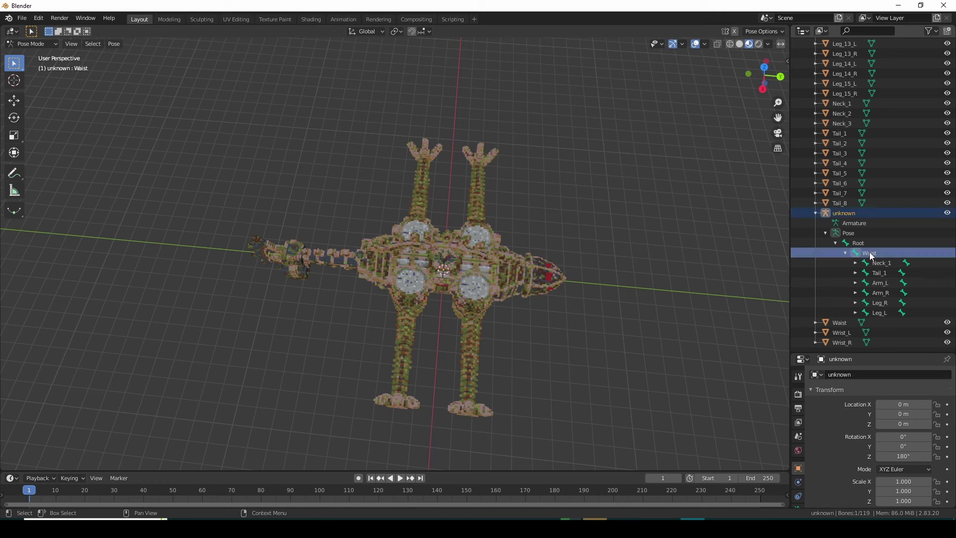
click(845, 323)
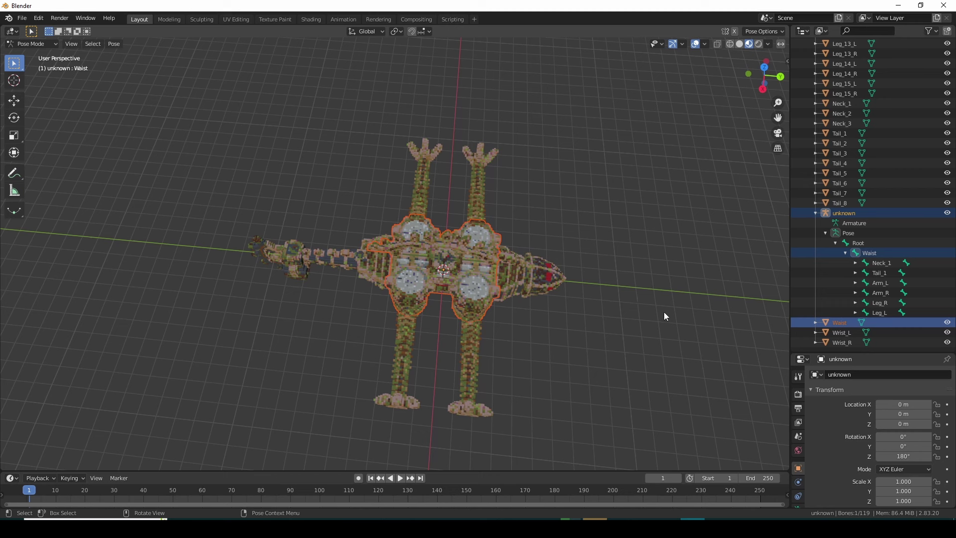
key(ctrl+p)
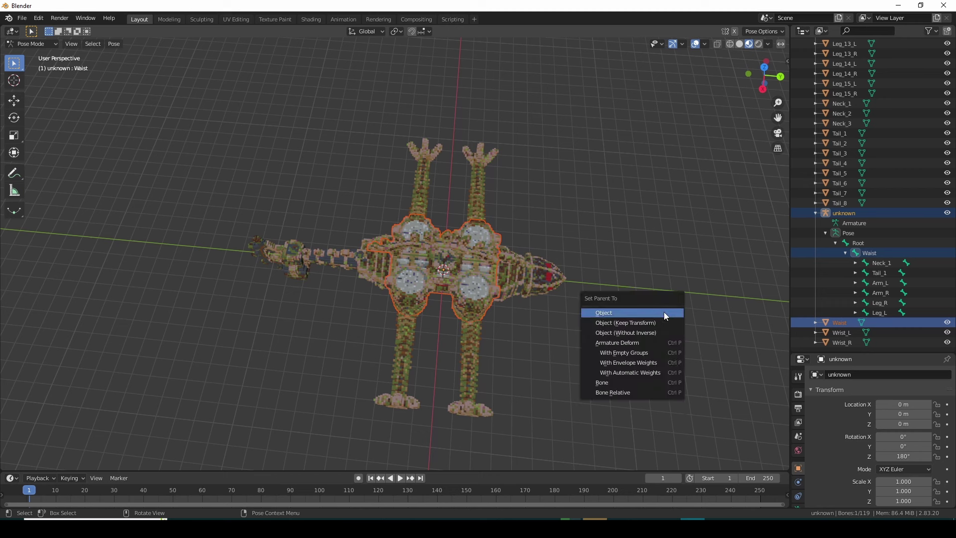
click(659, 393)
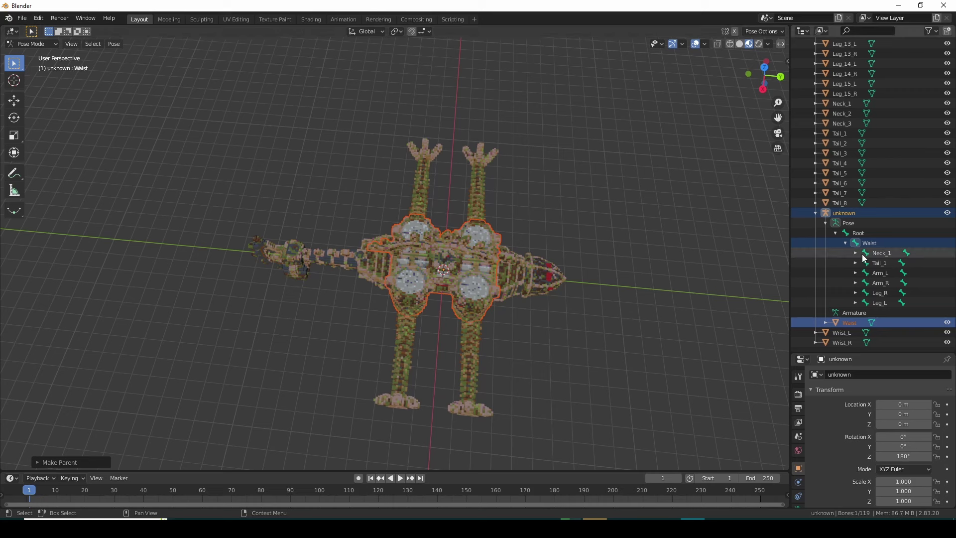
click(852, 322)
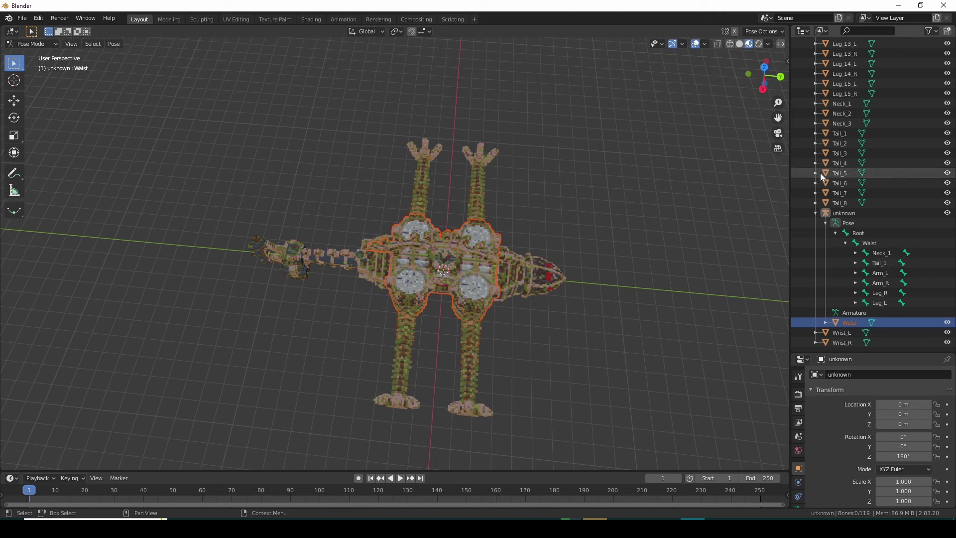
Expand the left arm's bone chain in the scene hierarchy from Arm_L down to Arm_7_L.
scroll(867, 199, up, 10)
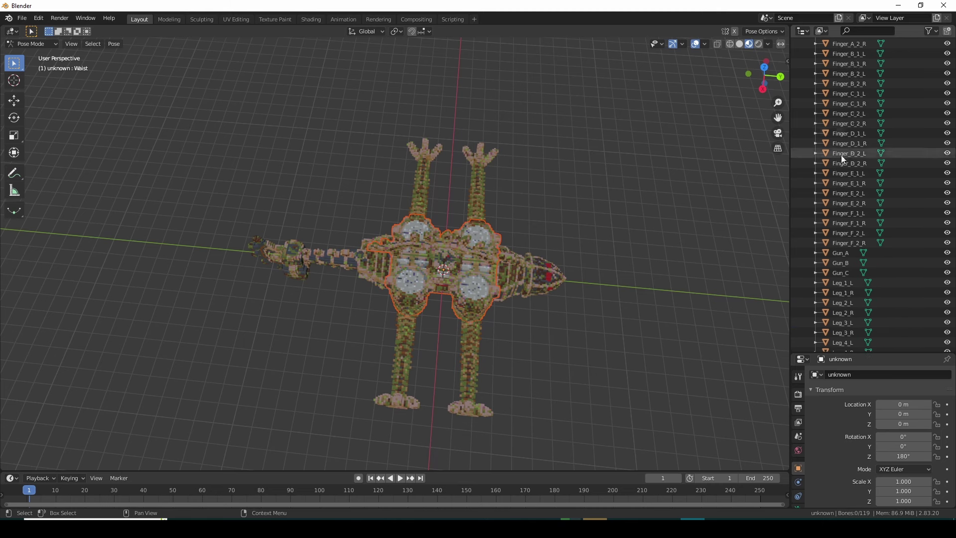
scroll(847, 219, down, 10)
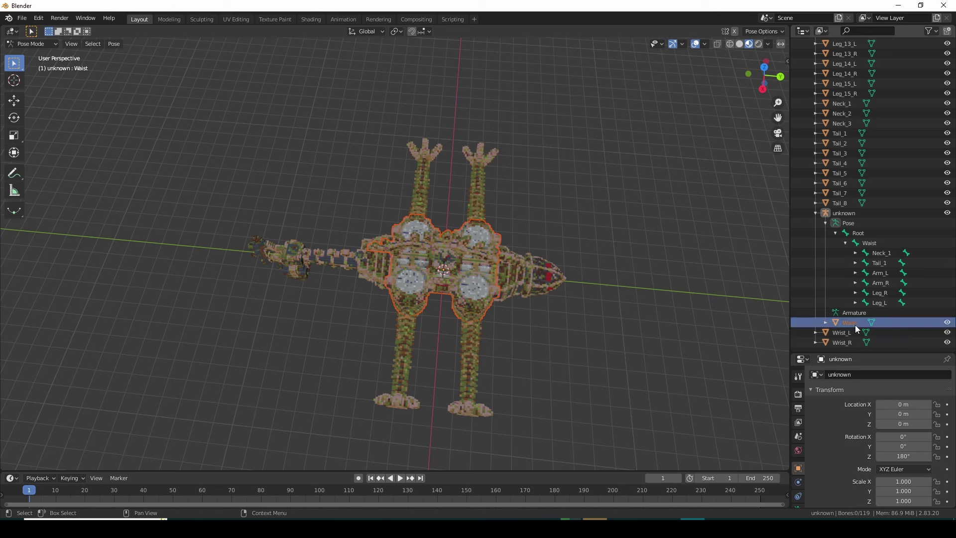
click(856, 273)
click(866, 283)
click(876, 293)
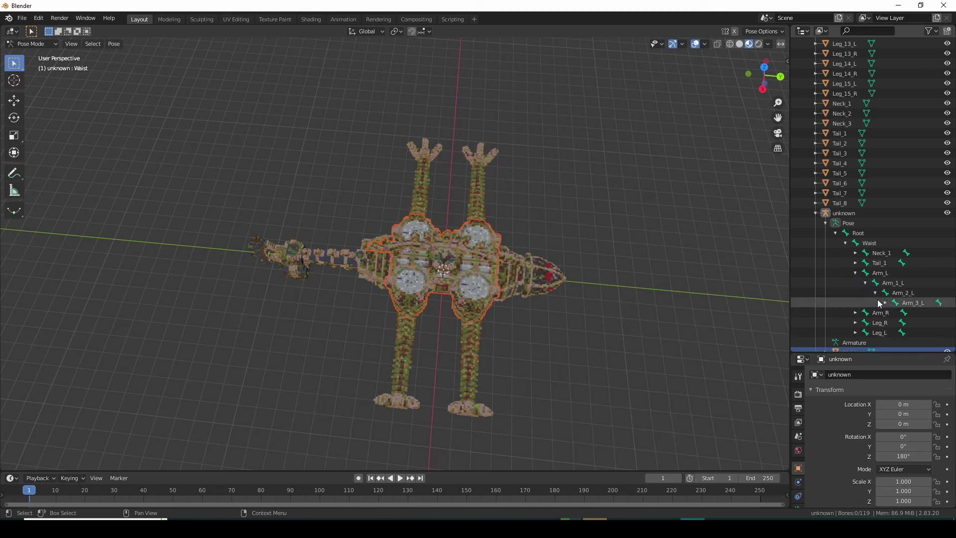
scroll(884, 299, down, 1)
click(885, 273)
click(896, 283)
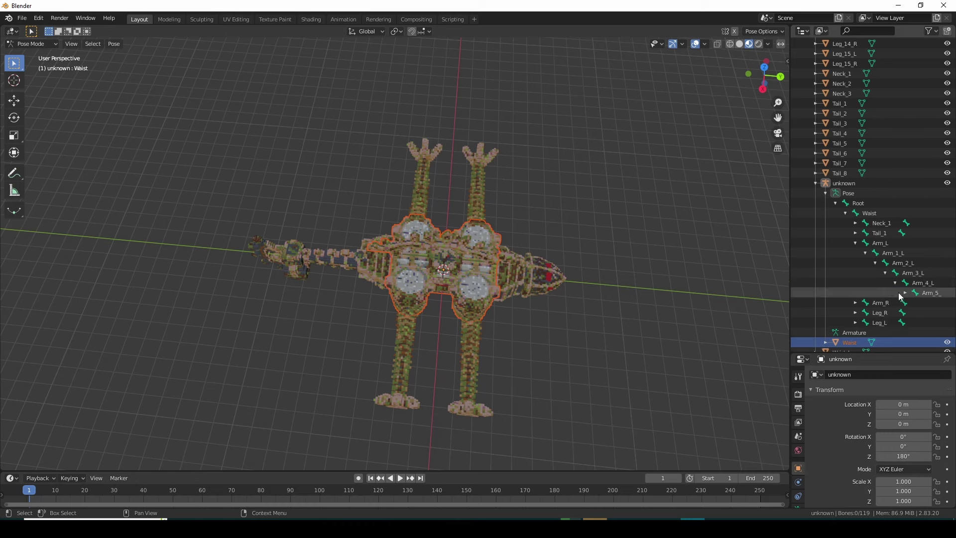
click(906, 294)
scroll(906, 296, down, 1)
click(915, 272)
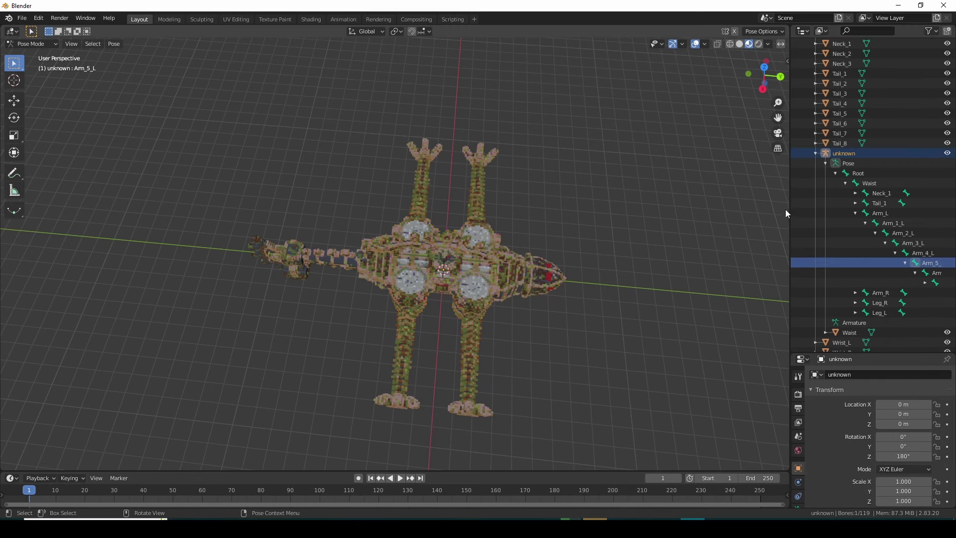
Widen the scene hierarchy area and expand the left arm chain from Arm_7_L down to the finger bones under Wrist_L.
drag(790, 209, 622, 212)
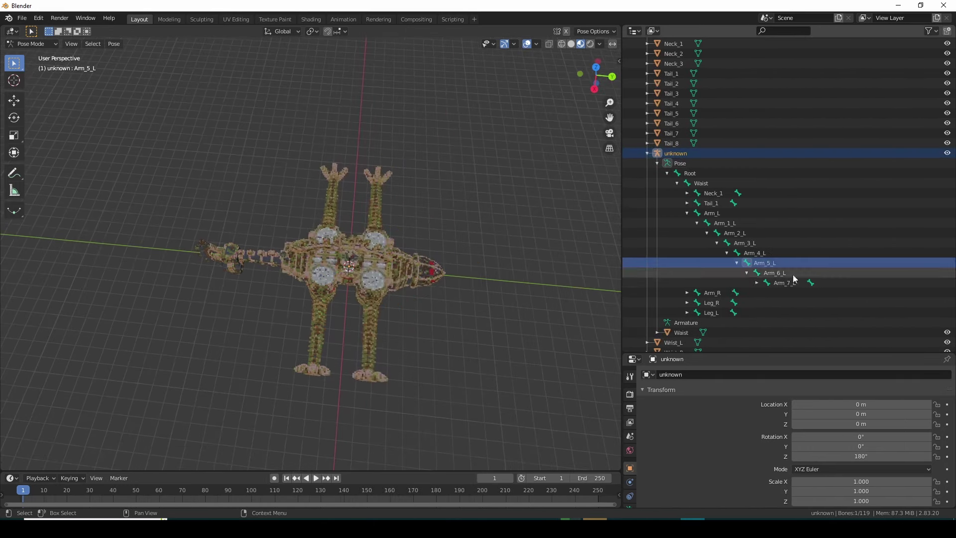
click(756, 283)
click(767, 293)
click(777, 303)
click(787, 313)
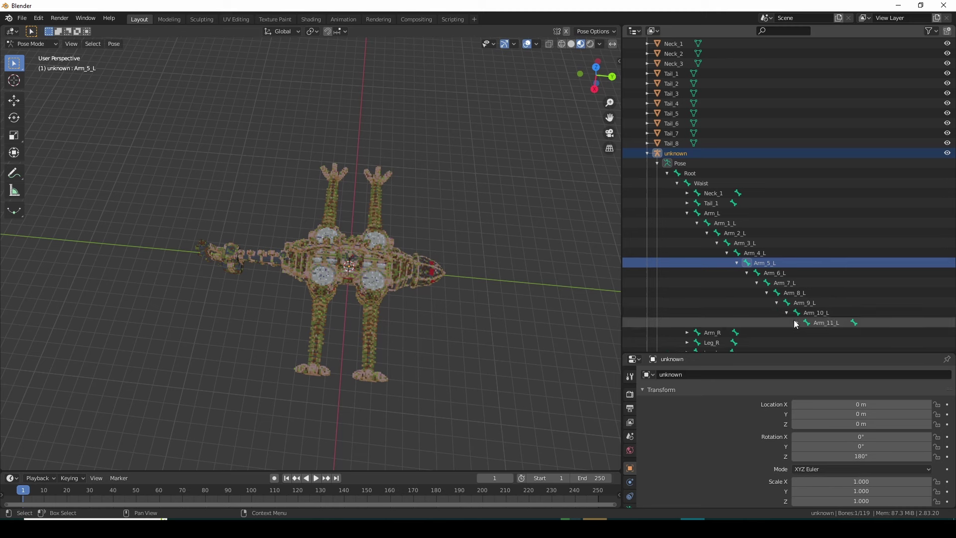
click(796, 323)
click(807, 332)
scroll(809, 319, down, 2)
click(817, 283)
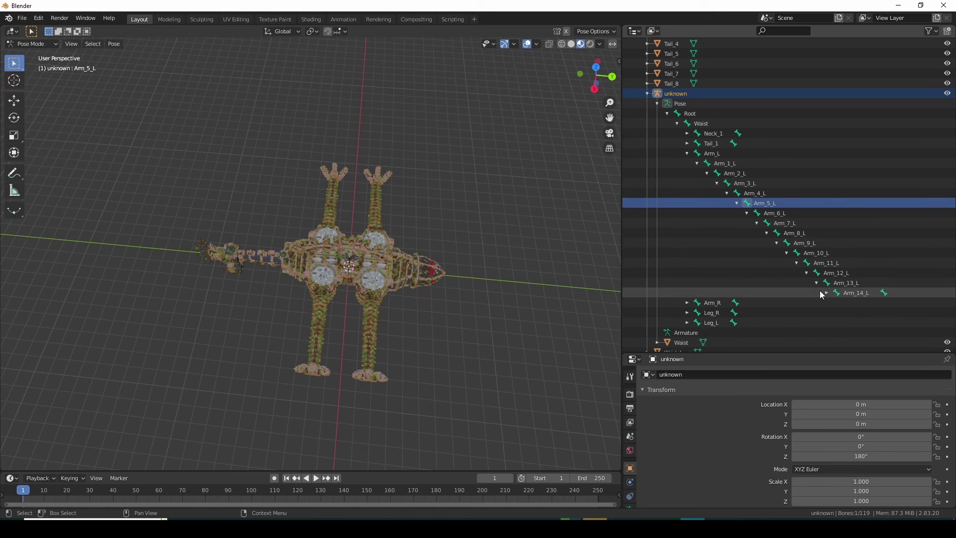
click(827, 293)
click(836, 302)
click(846, 313)
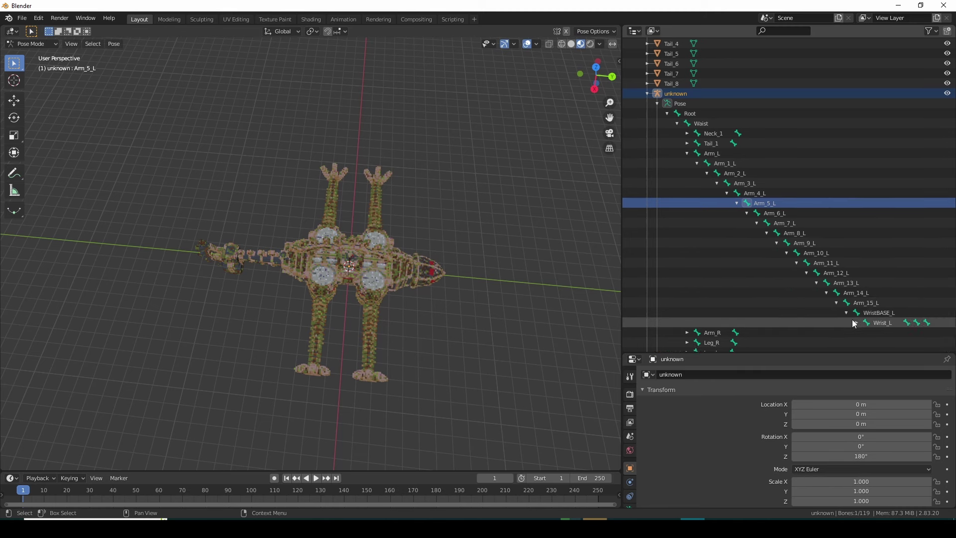
click(856, 323)
scroll(787, 294, down, 3)
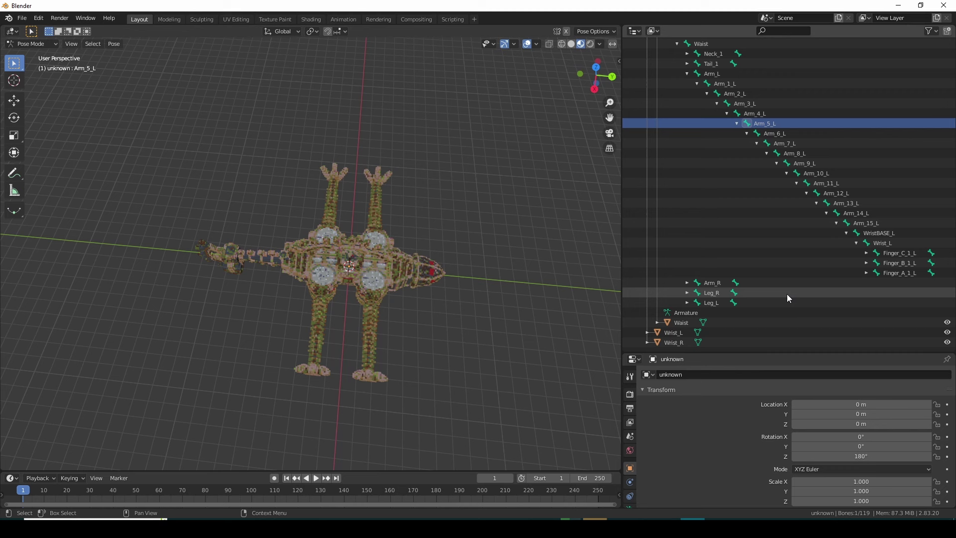
Parent the Wrist_L mesh to the armature's Wrist_L bone.
click(682, 333)
click(898, 242)
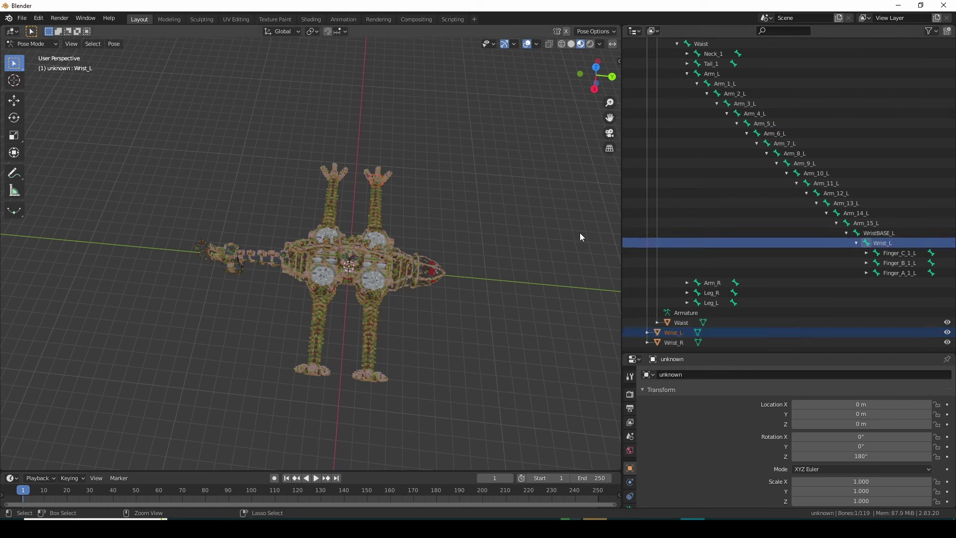
key(ctrl+p)
click(546, 222)
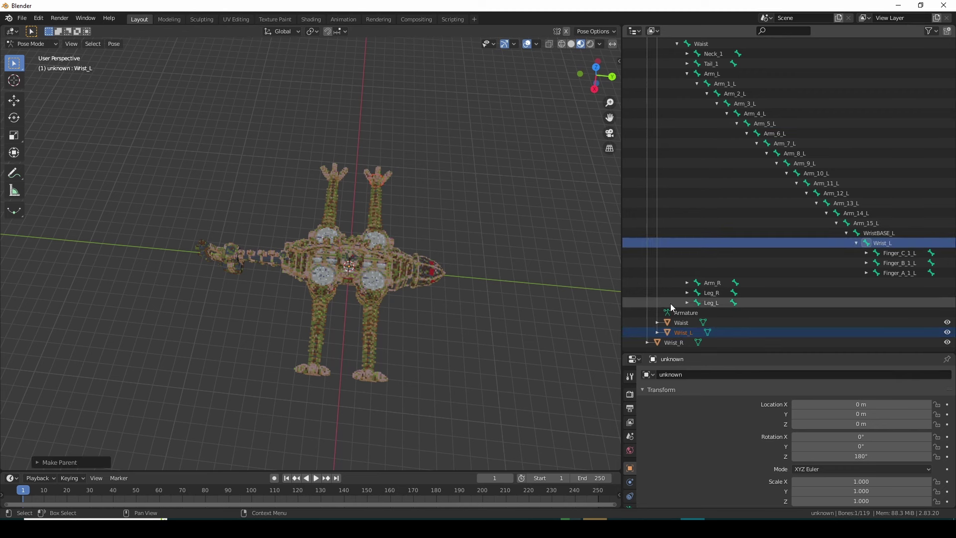
Look through the mesh segments and the left arm's bone chain in the scene hierarchy.
scroll(704, 238, up, 10)
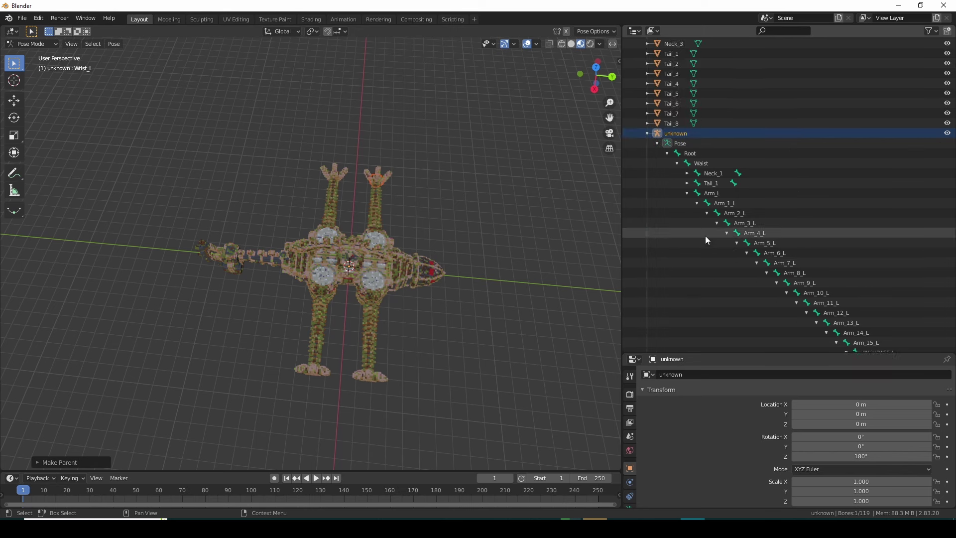
scroll(685, 214, up, 10)
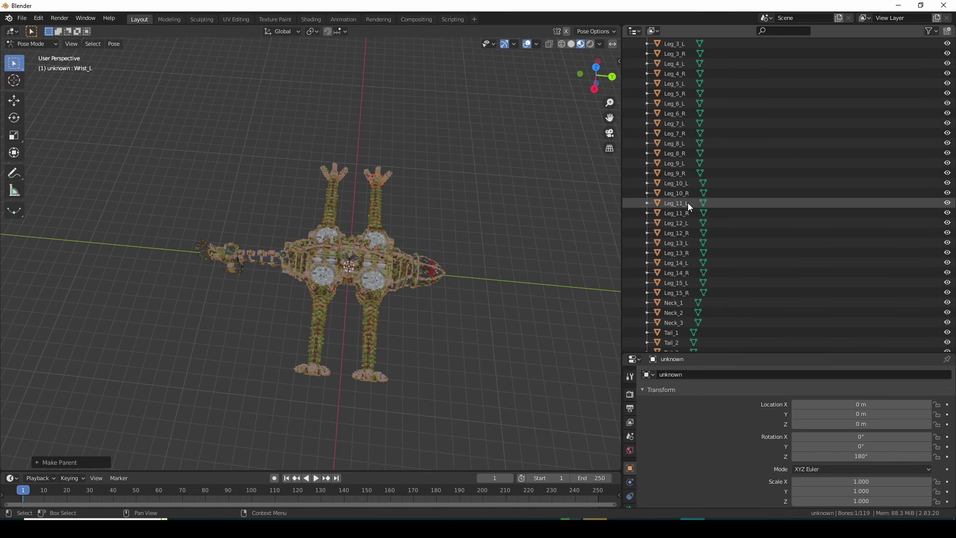
scroll(689, 207, up, 15)
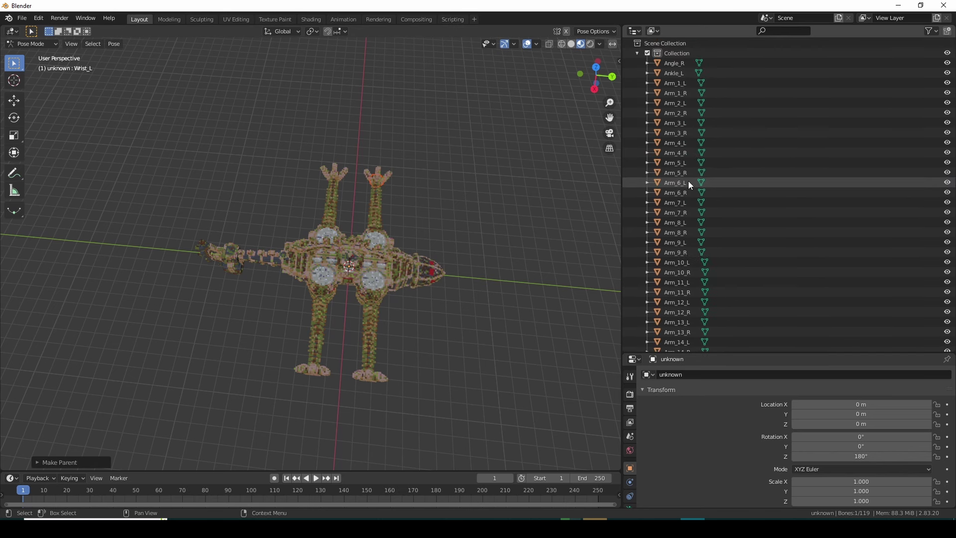
scroll(772, 262, down, 15)
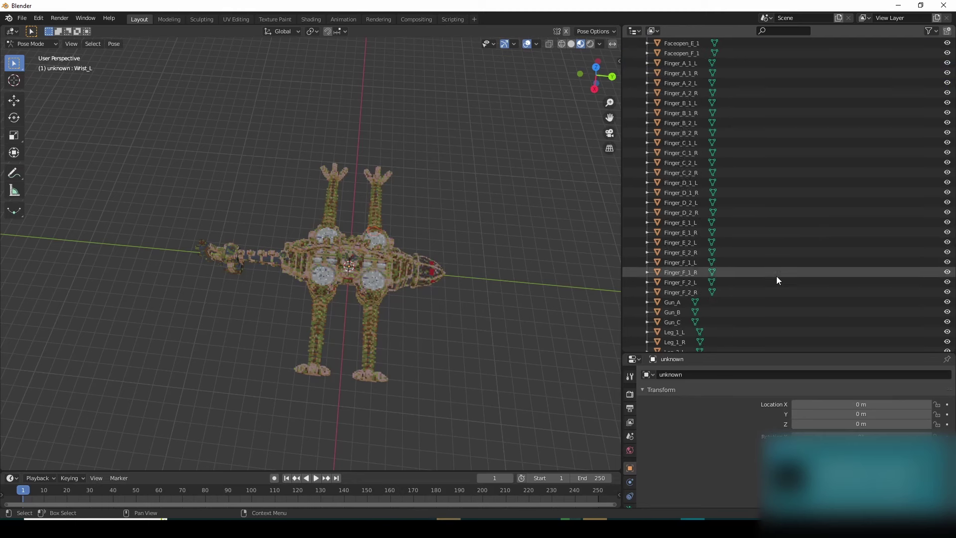
key(period)
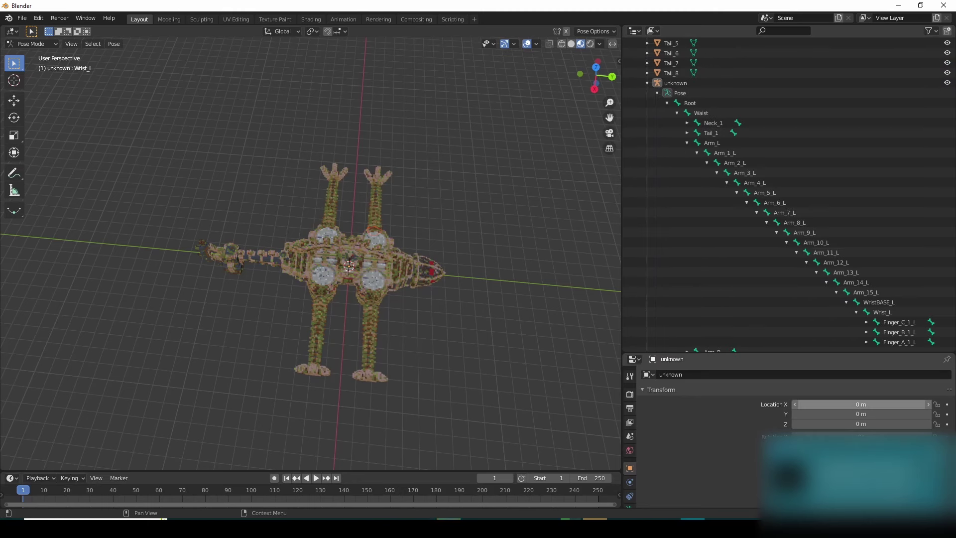
scroll(797, 210, down, 2)
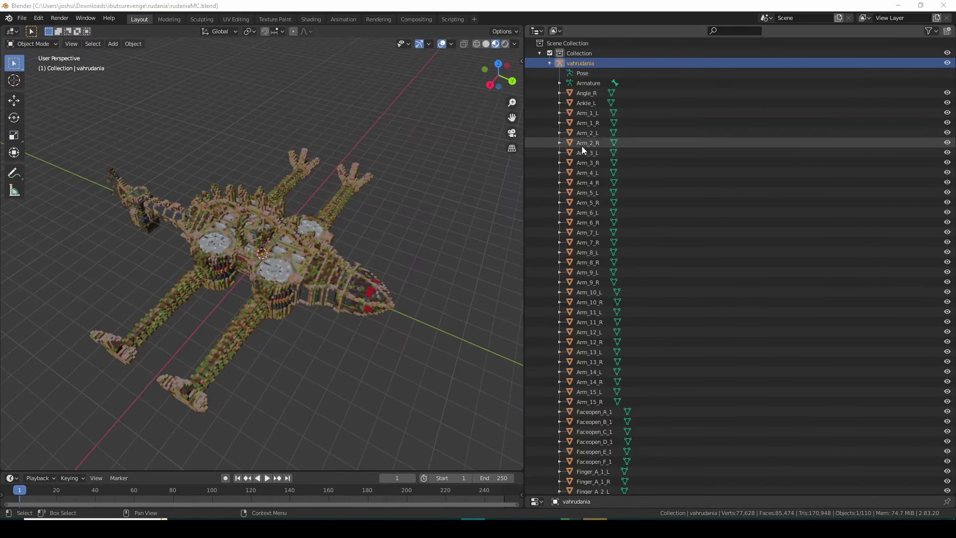
Review the vahrudania armature's pose bones and the mesh segments parented under it in rudaniaMC.blend.
click(580, 74)
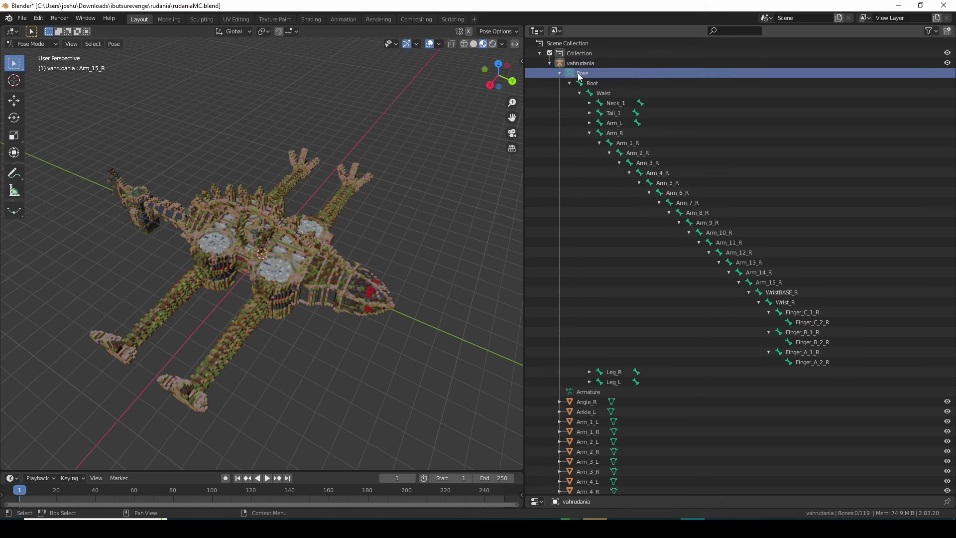
click(560, 73)
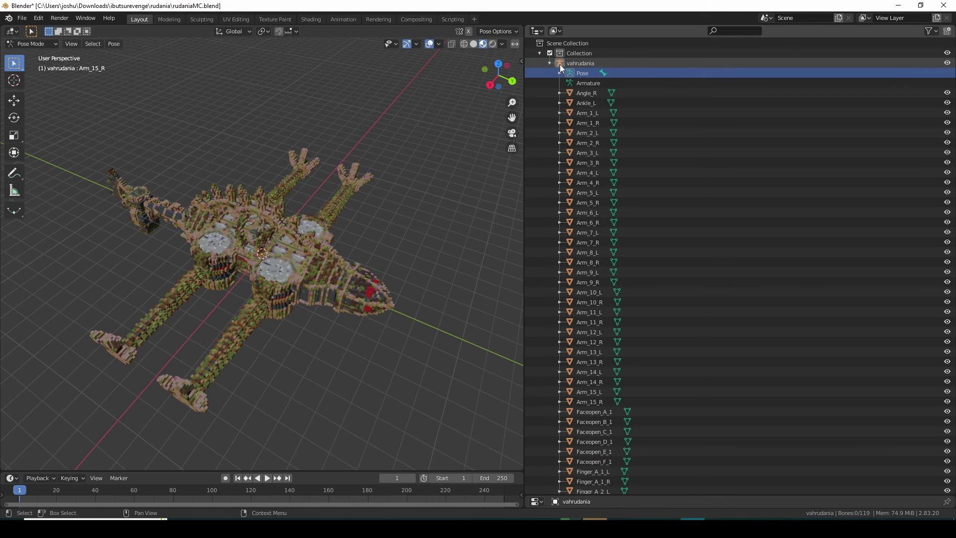
double_click(581, 63)
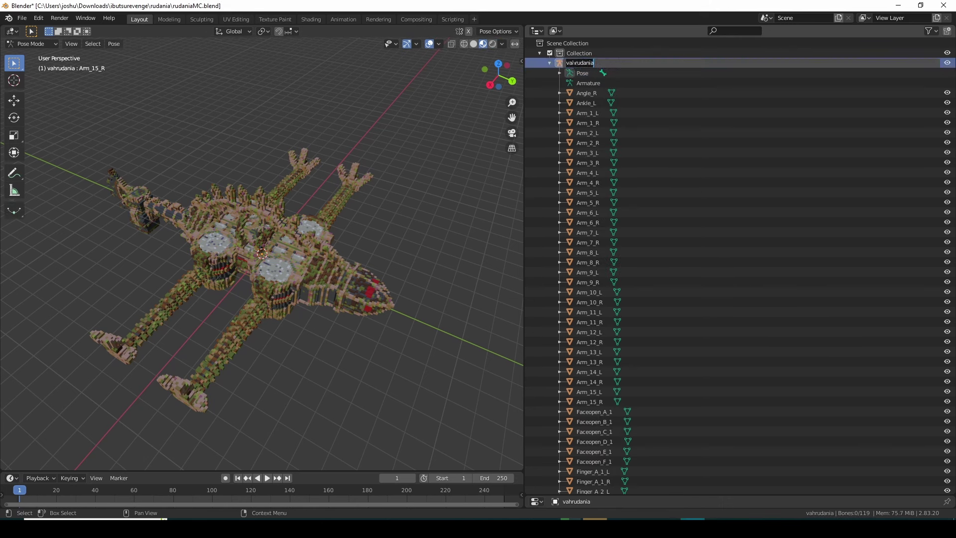
click(572, 63)
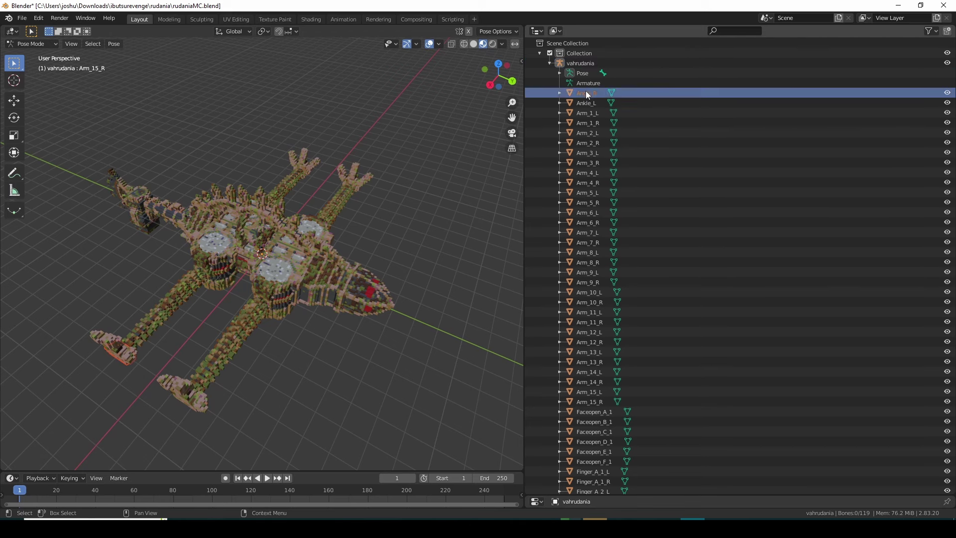
scroll(584, 184, down, 10)
scroll(581, 199, down, 15)
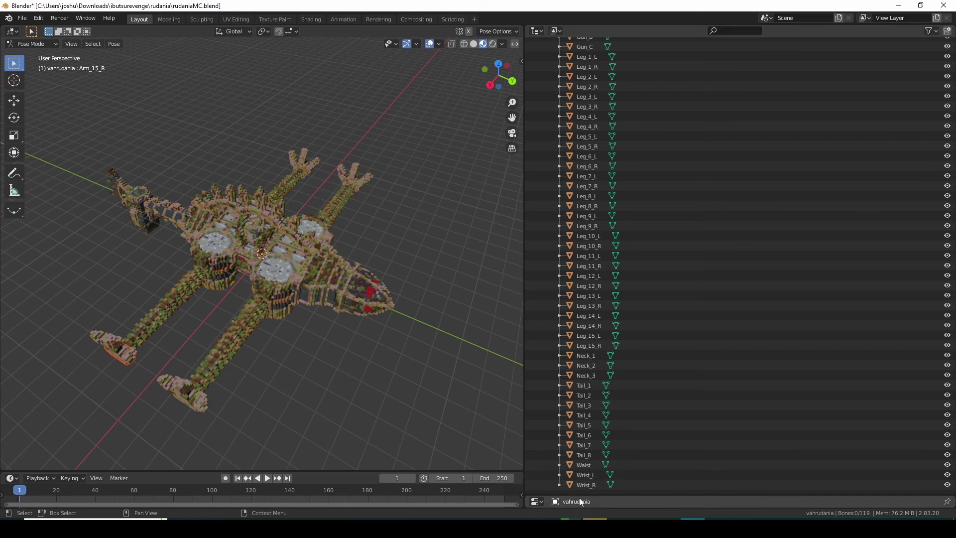
Enlarge the properties area and return the vahrudania armature to Object Mode.
drag(579, 496, 589, 128)
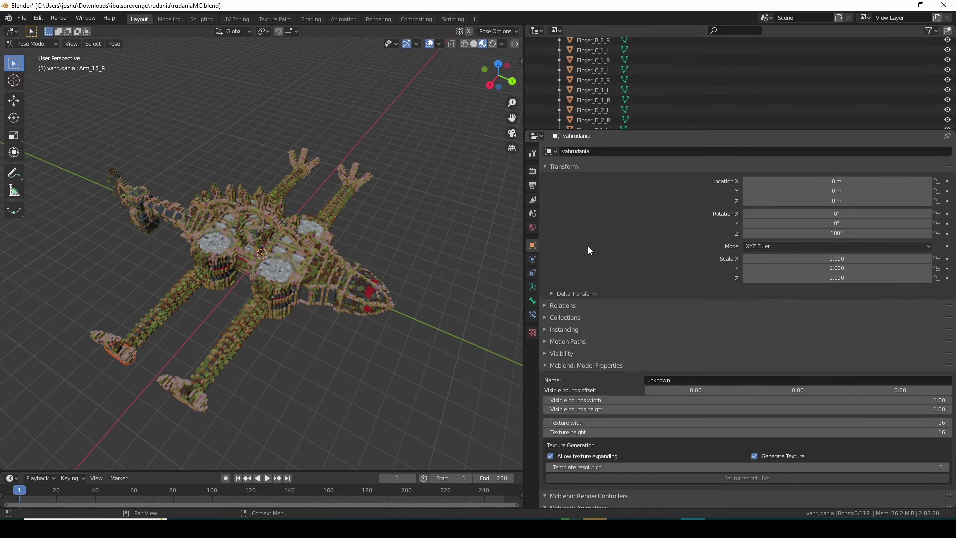
click(532, 154)
click(532, 171)
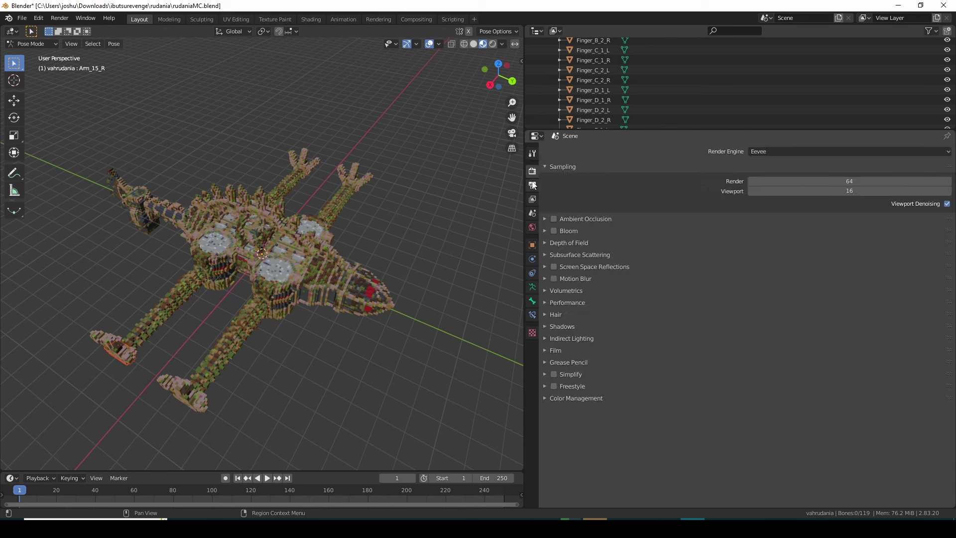
click(532, 185)
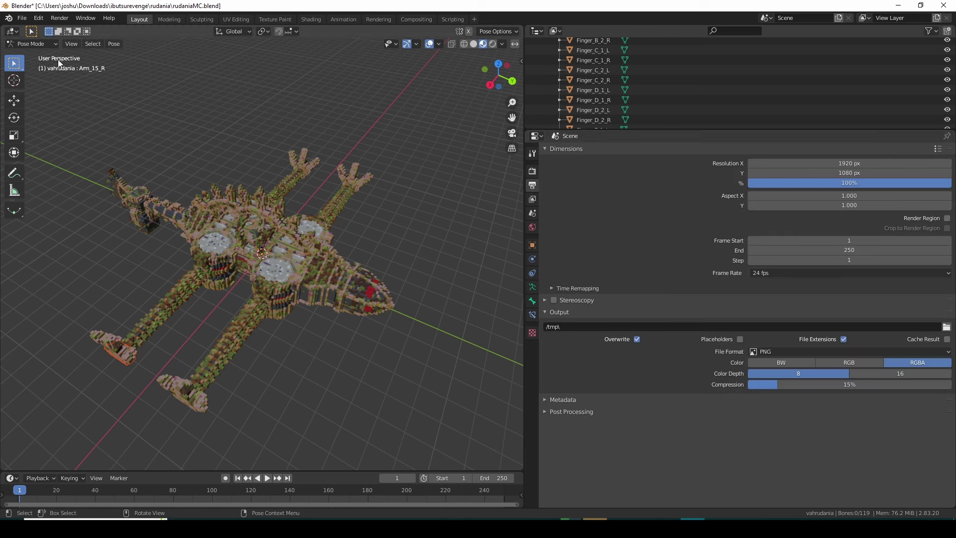
click(32, 44)
click(32, 53)
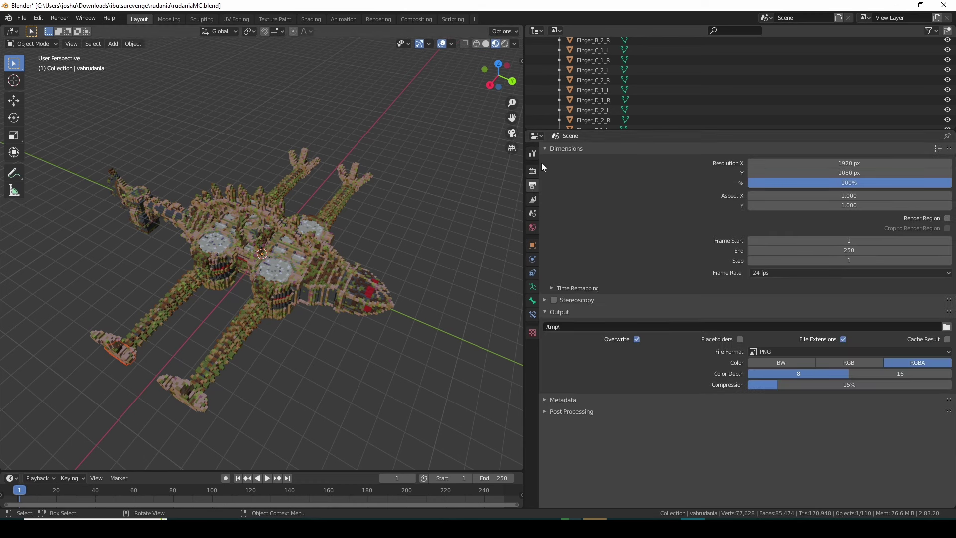
Set the Mcblend mesh type of Finger_D_1_R to Poly Mesh in its object properties.
click(593, 99)
click(533, 171)
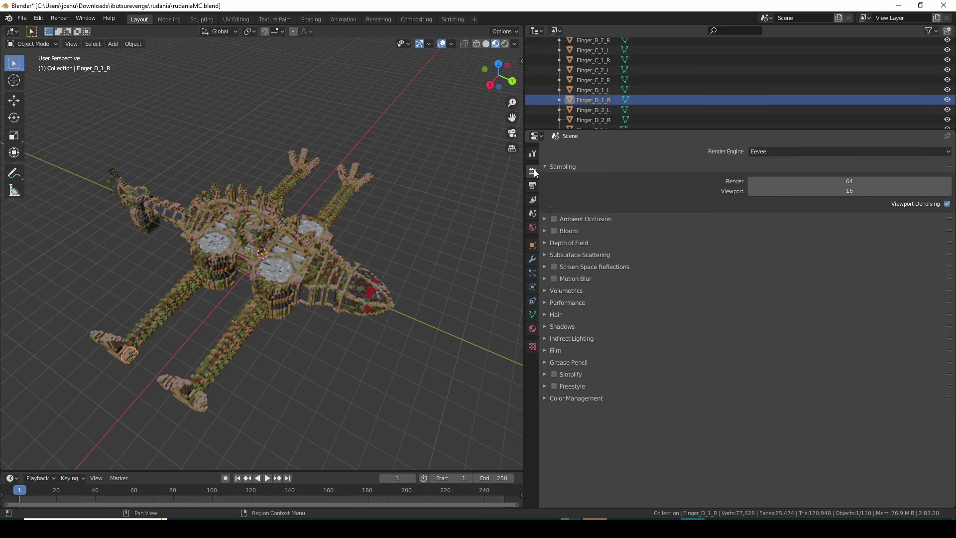
click(533, 154)
click(533, 171)
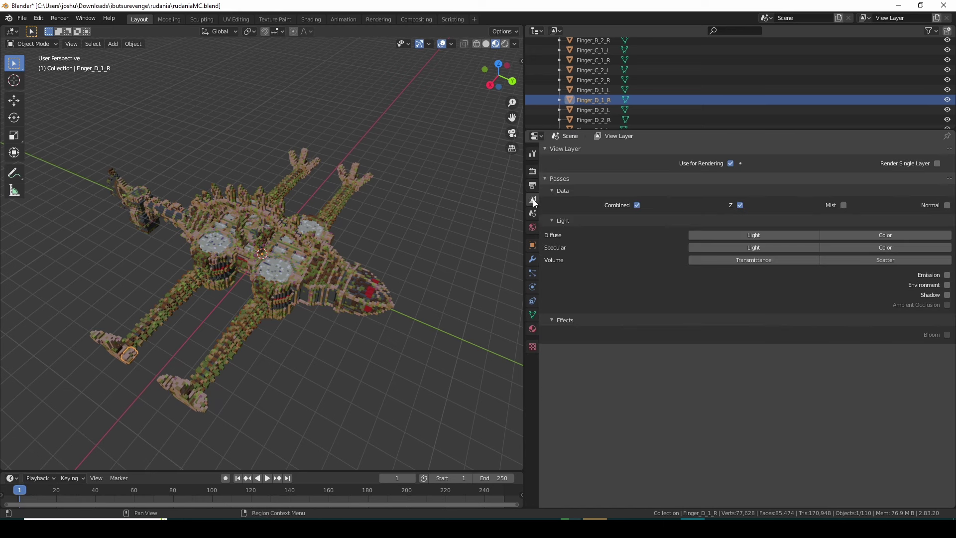
click(531, 244)
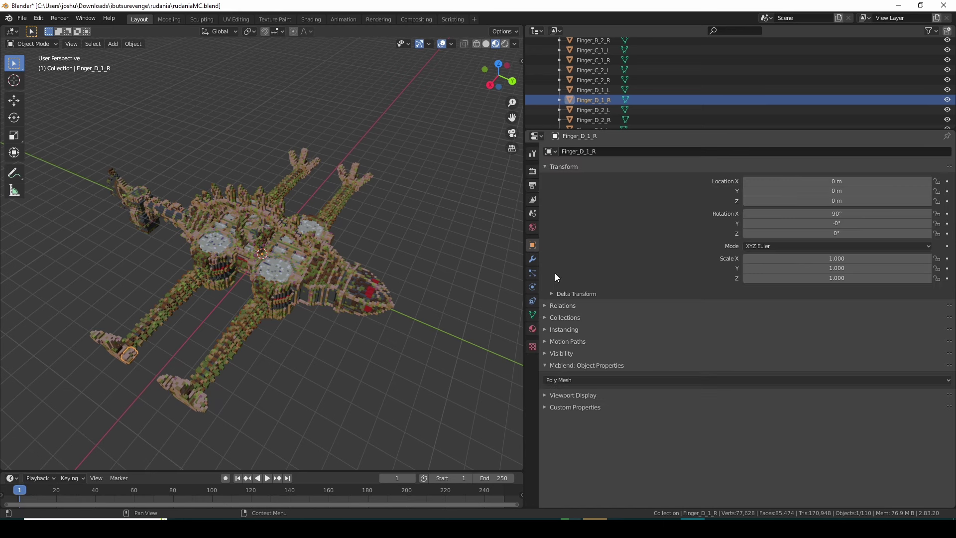
click(574, 381)
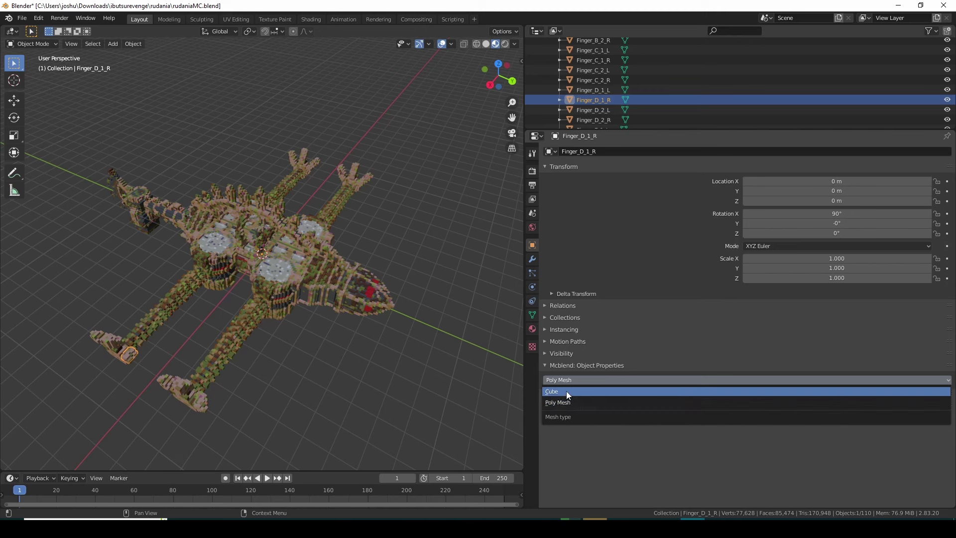
click(569, 401)
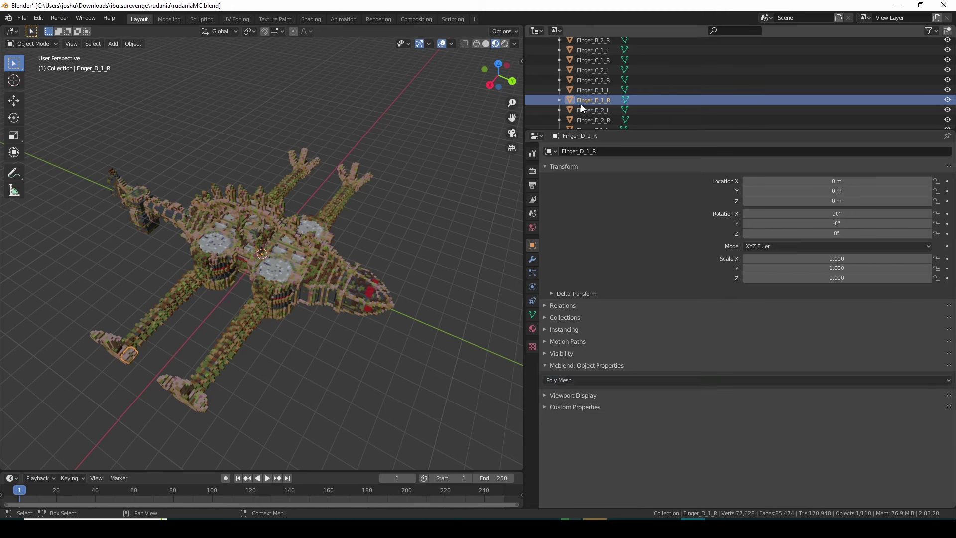
Set the Mcblend mesh type of Finger_D_2_L to Poly Mesh and check the type of Finger_E_1_R.
click(582, 109)
scroll(576, 106, down, 4)
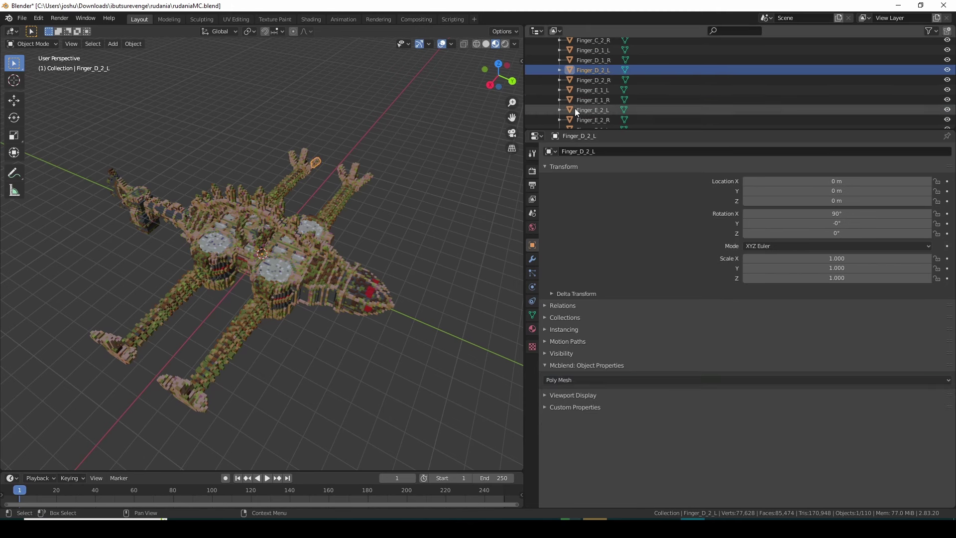
click(596, 380)
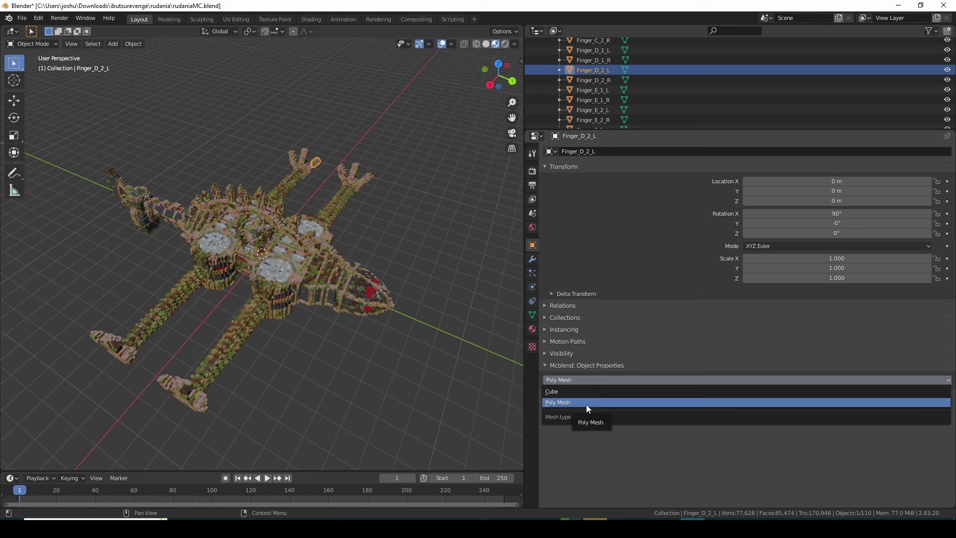
click(587, 404)
click(591, 100)
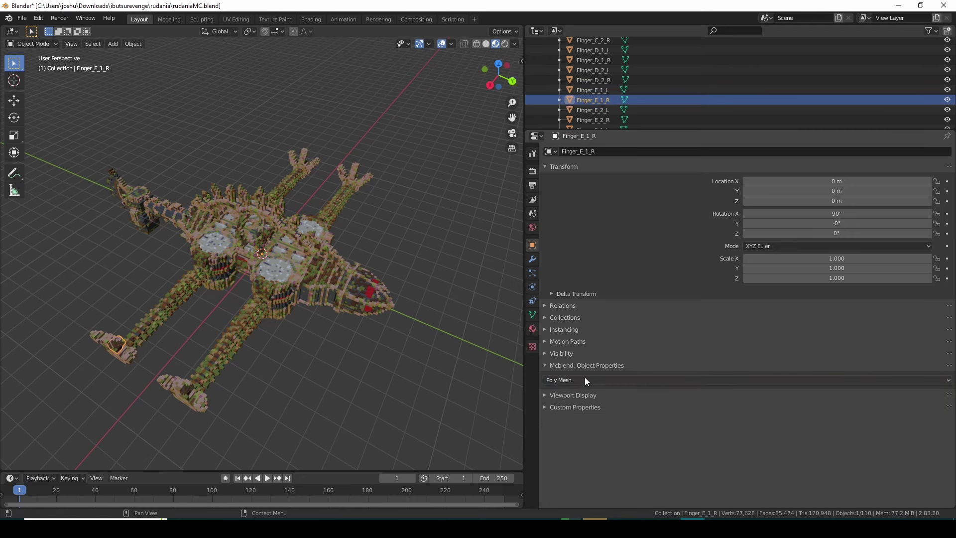
Enlarge the scene hierarchy area, select the vahrudania armature and open the Bedrock model export for it.
drag(585, 130, 601, 402)
scroll(581, 279, up, 15)
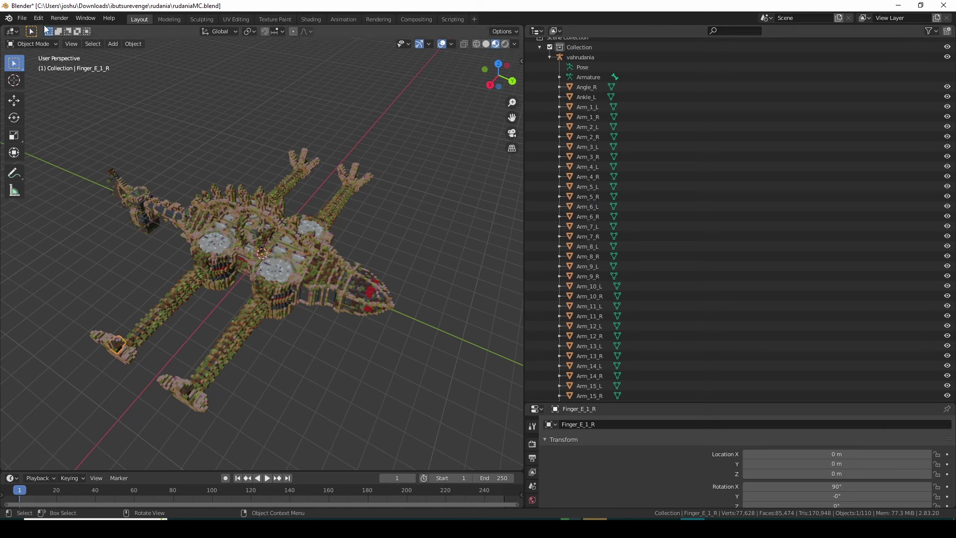
click(24, 20)
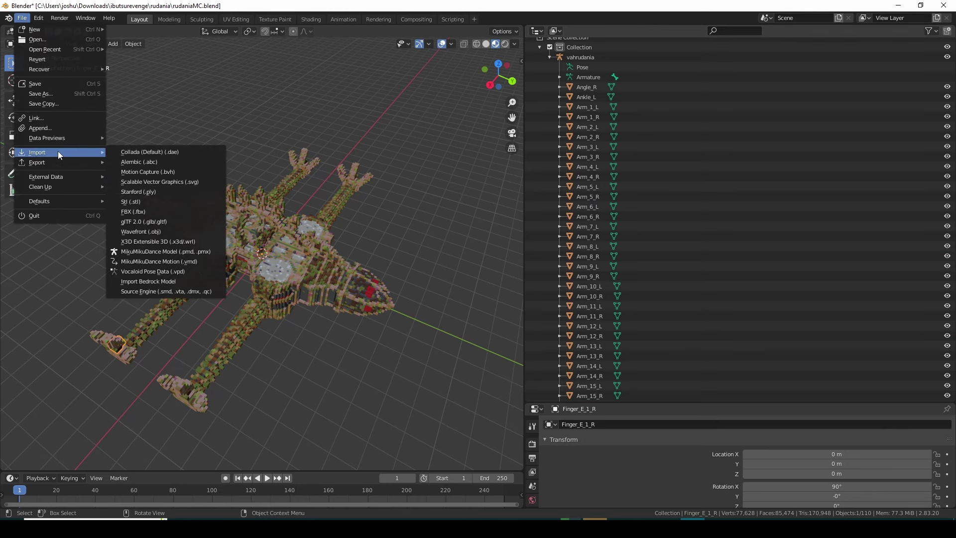
mouse_move(58, 163)
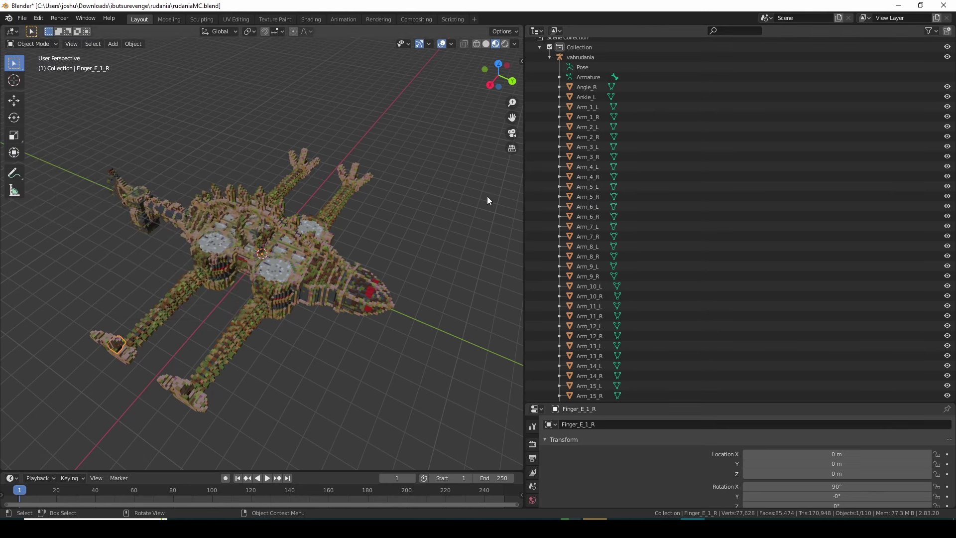
scroll(671, 189, up, 1)
click(591, 65)
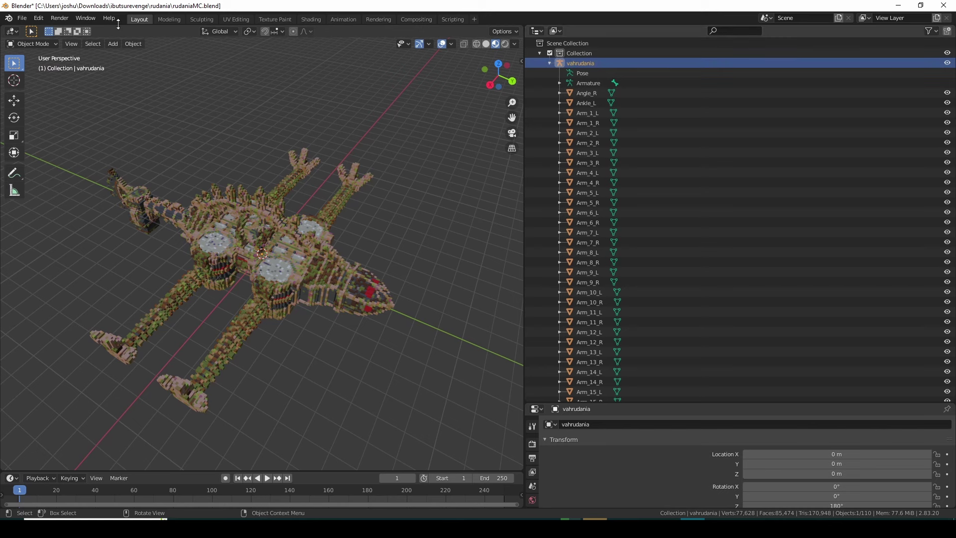
click(28, 20)
mouse_move(52, 164)
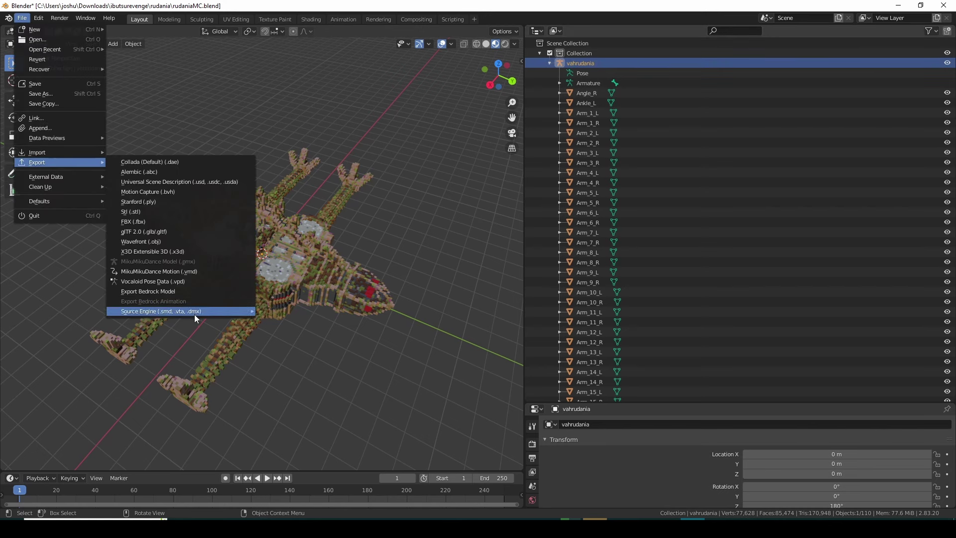
click(183, 291)
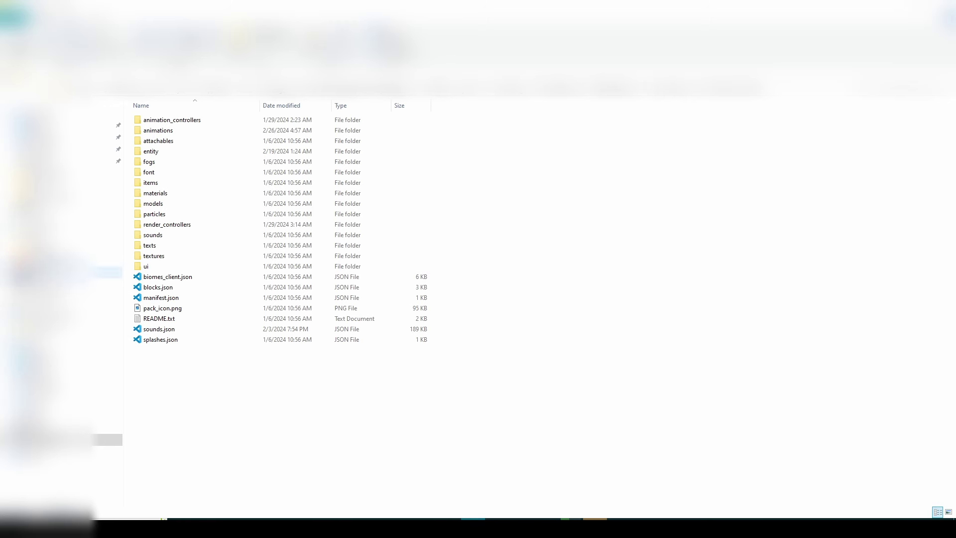
Inspect manifest.json from the resource pack folder in the code editor and close it.
click(217, 297)
double_click(218, 295)
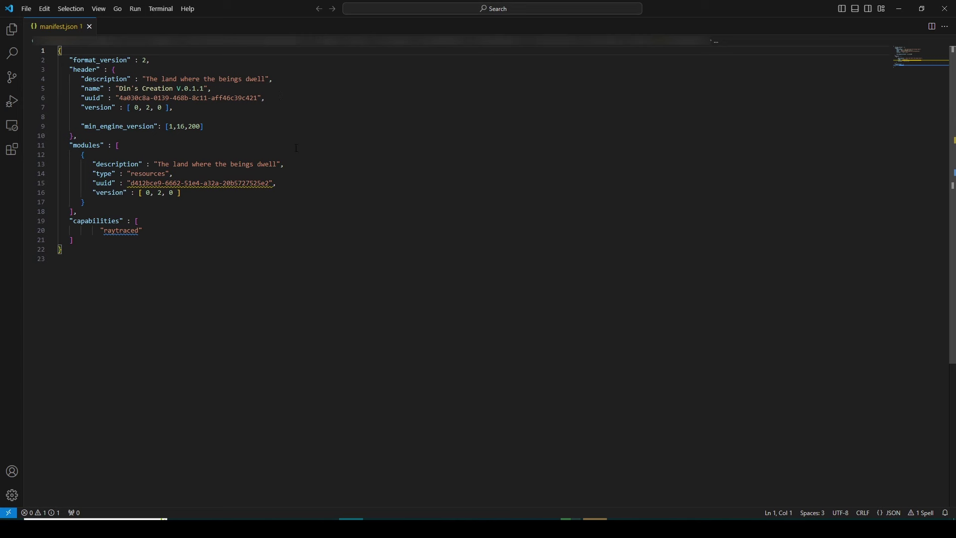
click(945, 8)
click(202, 397)
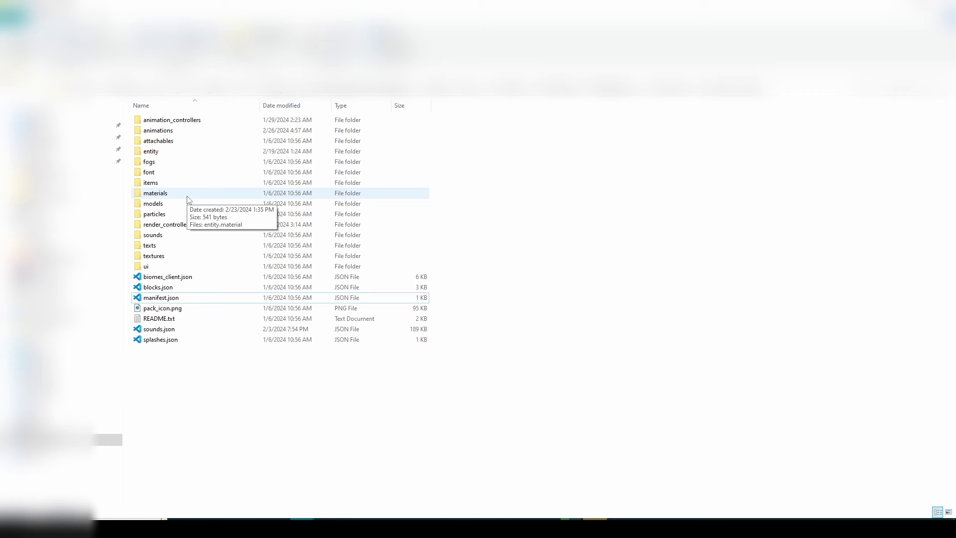
Open ender_dragon.entity.json from the Divine_Beasts folder inside the resource pack's entity folder.
double_click(175, 154)
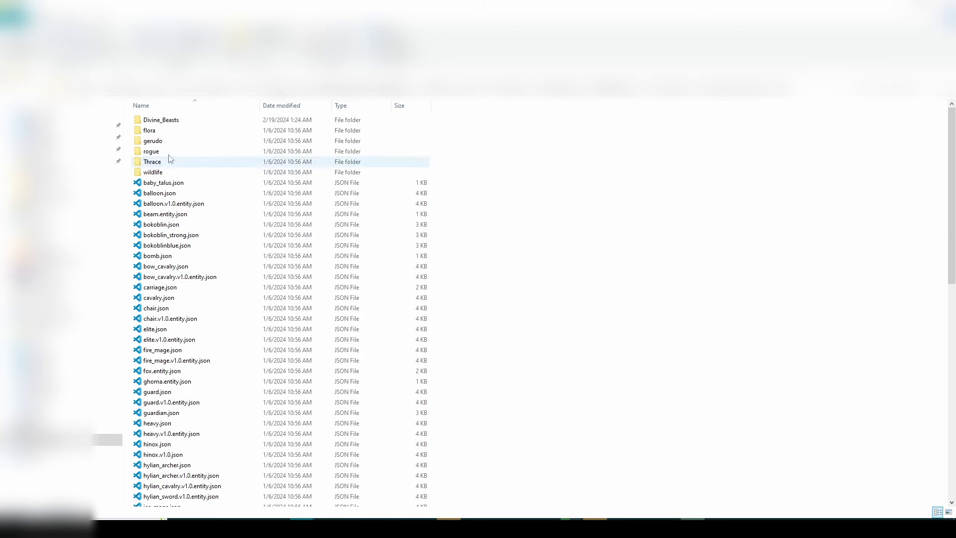
double_click(169, 120)
double_click(189, 125)
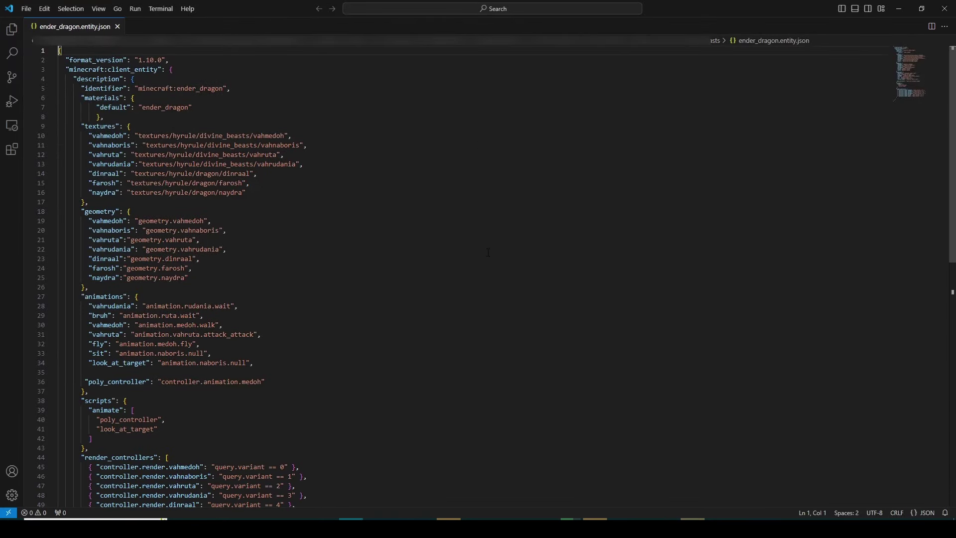
Try to reduce the textures list to only the vahmedoh entry, and undo the deletion.
click(349, 145)
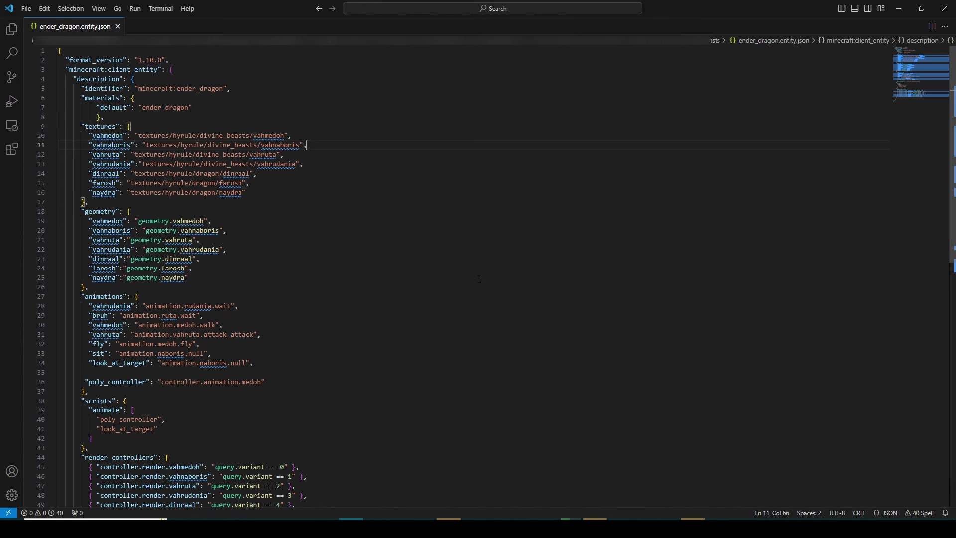
drag(278, 194, 288, 136)
key(BackSpace)
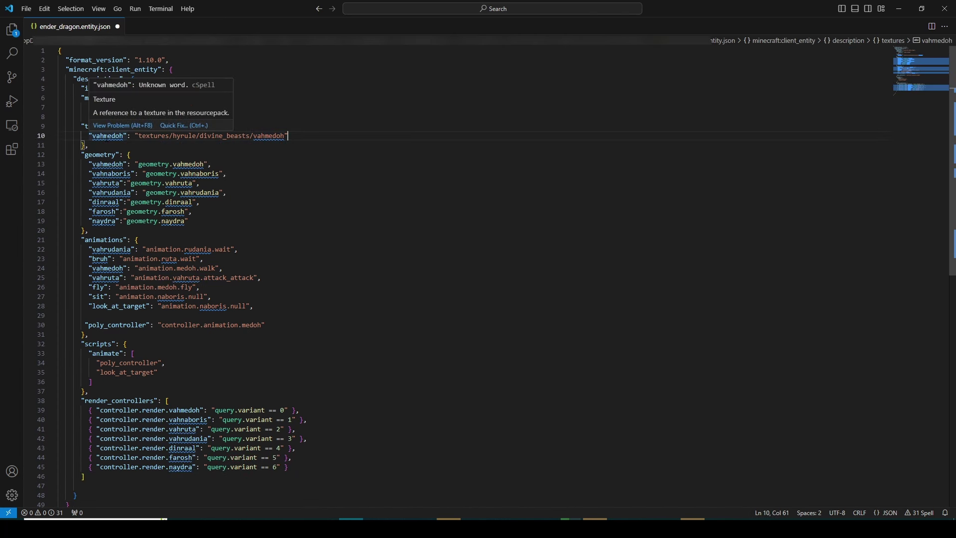
key(ctrl+z)
click(340, 144)
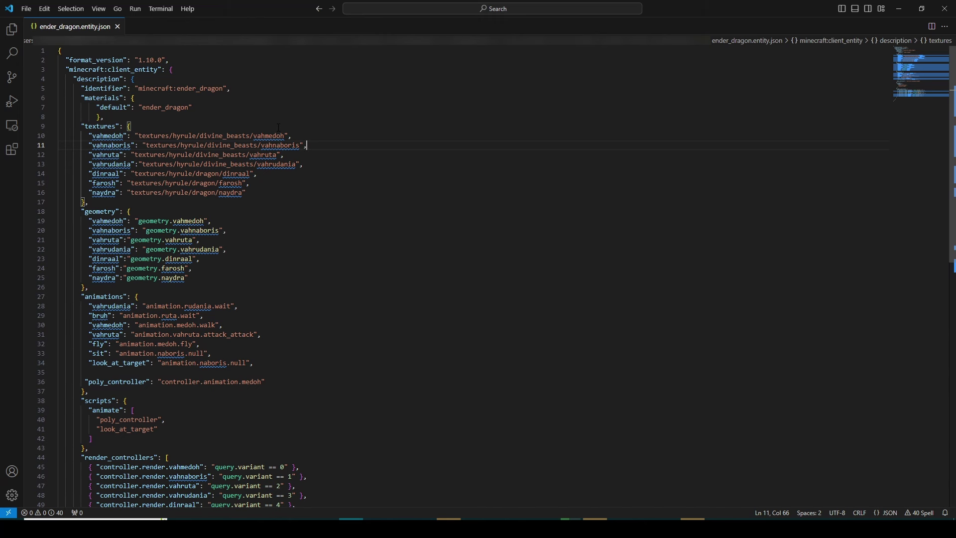
Examine the geometry list of the entity file, highlighting the vahrudania geometry reference.
click(210, 265)
scroll(209, 265, down, 3)
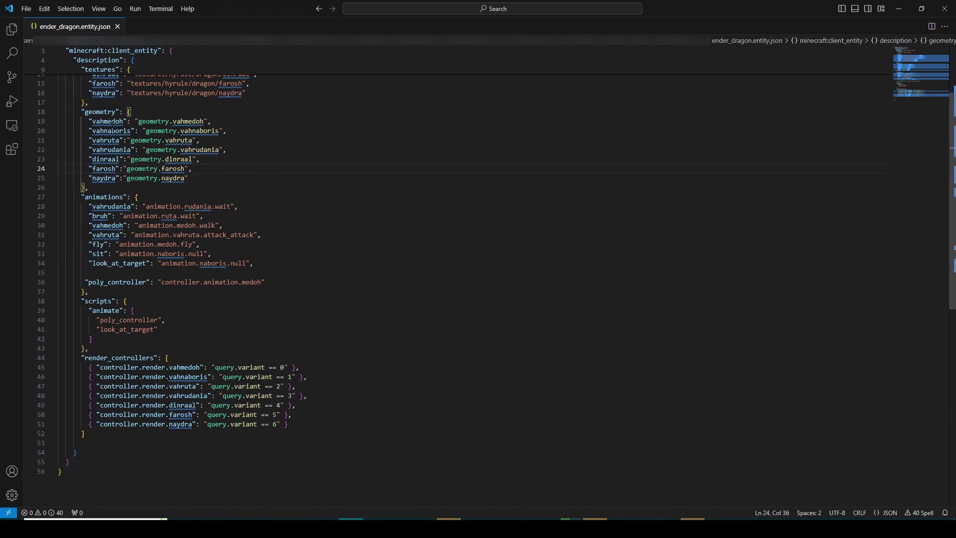
scroll(152, 181, up, 2)
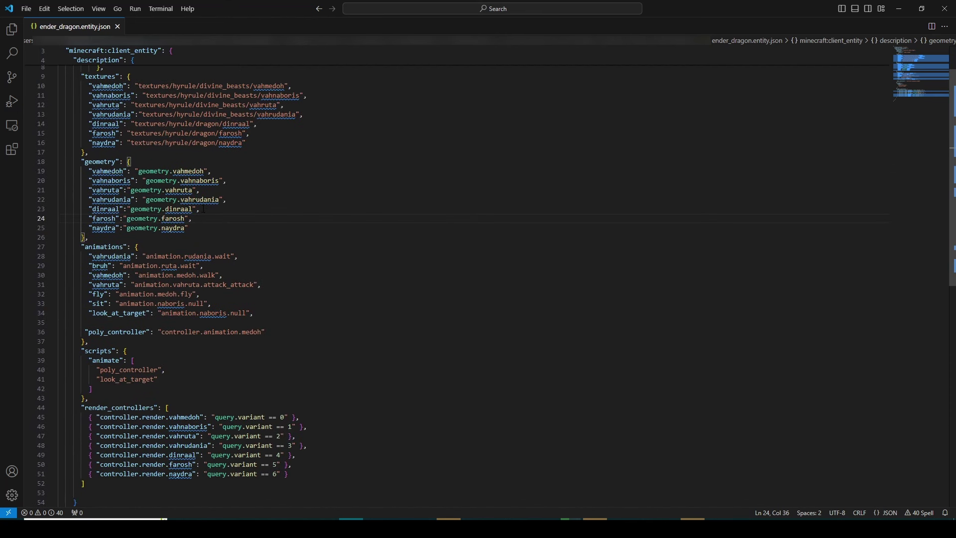
drag(227, 200, 90, 200)
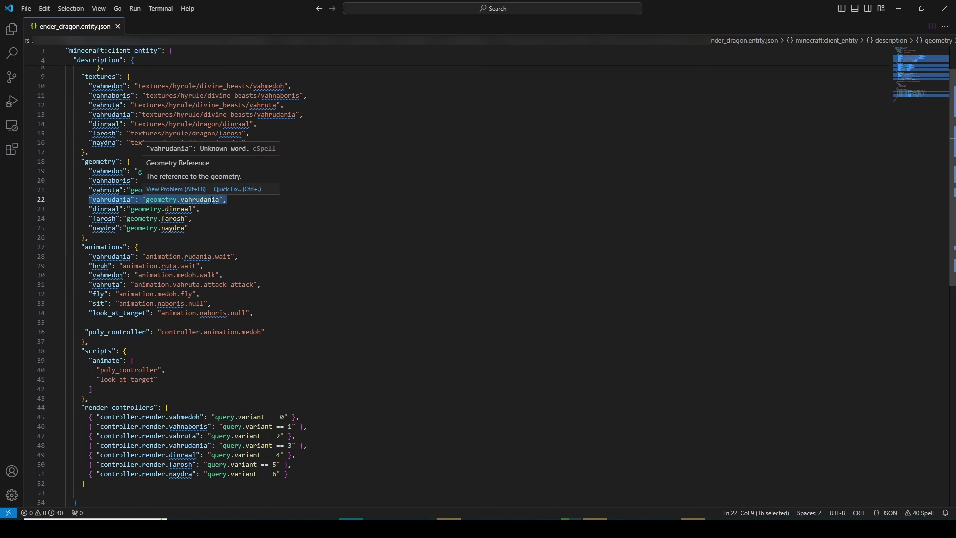
click(239, 228)
Review the animations list and the scripts block with its animate entries in the entity file.
scroll(238, 228, down, 3)
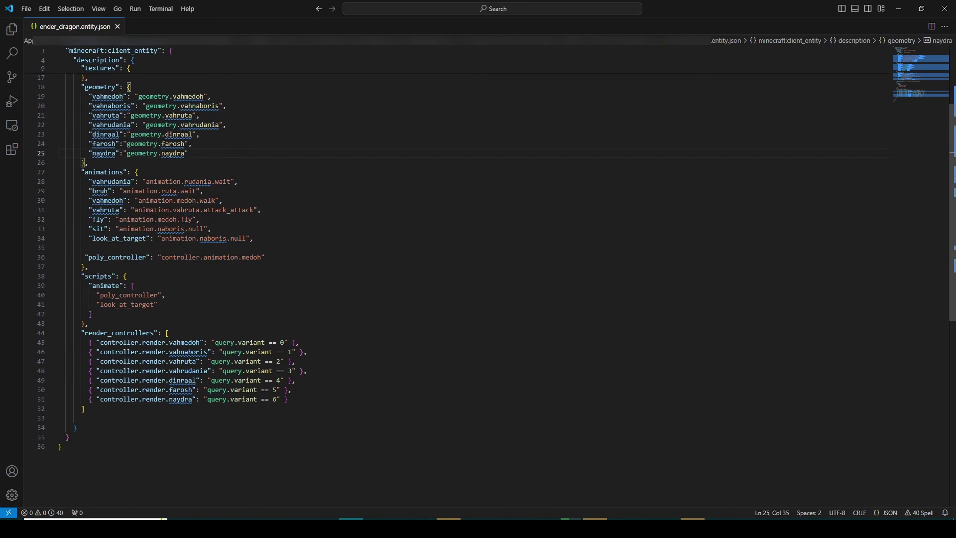
click(143, 180)
click(141, 171)
drag(170, 304, 74, 172)
click(225, 321)
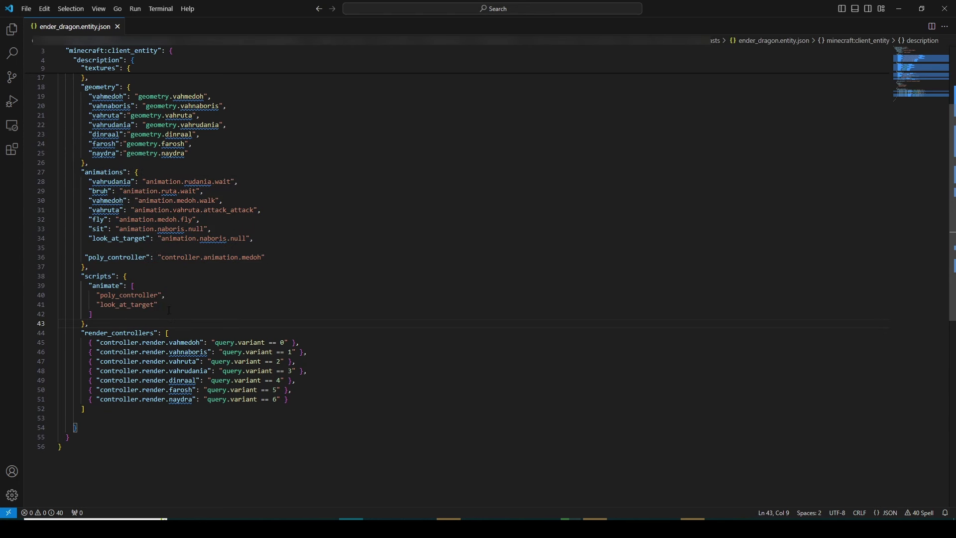
drag(169, 306, 81, 276)
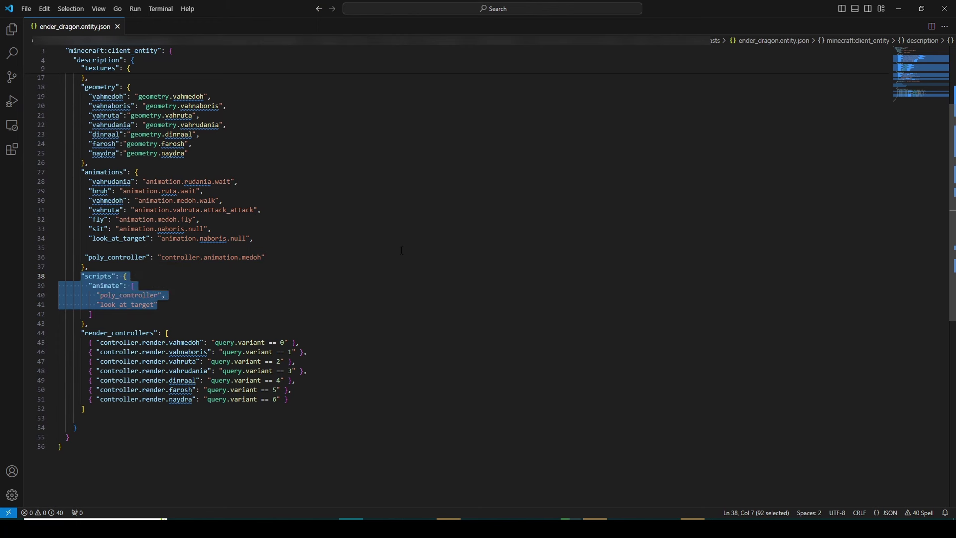
click(157, 268)
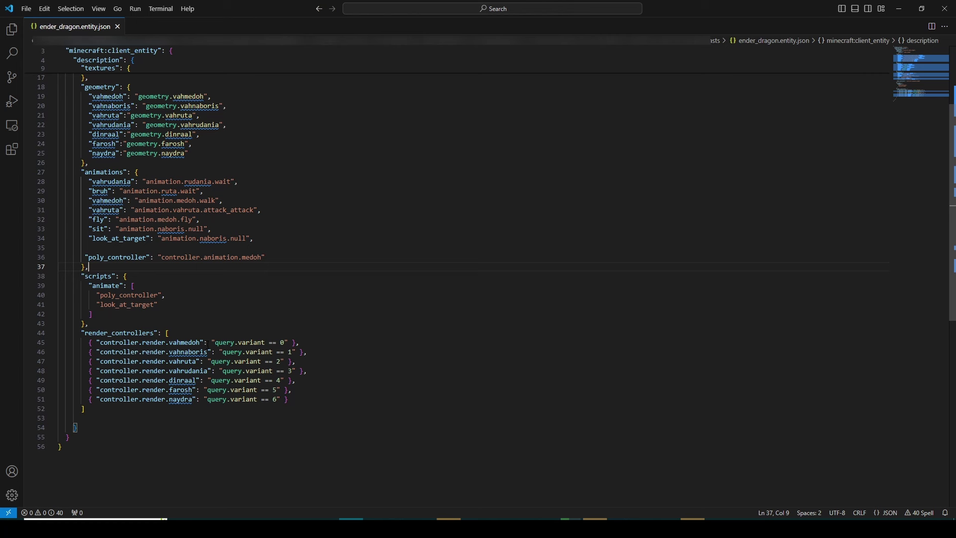
click(167, 332)
drag(309, 401, 144, 346)
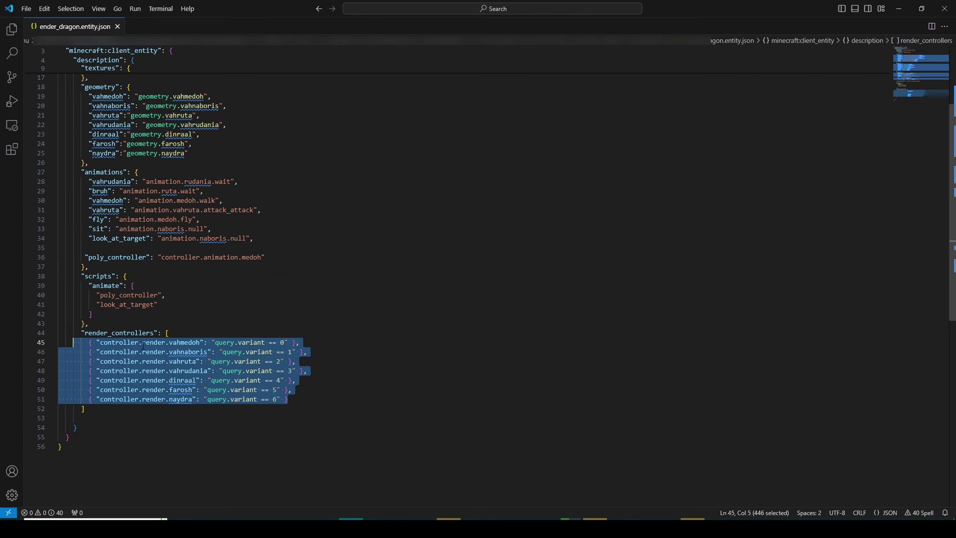
click(430, 379)
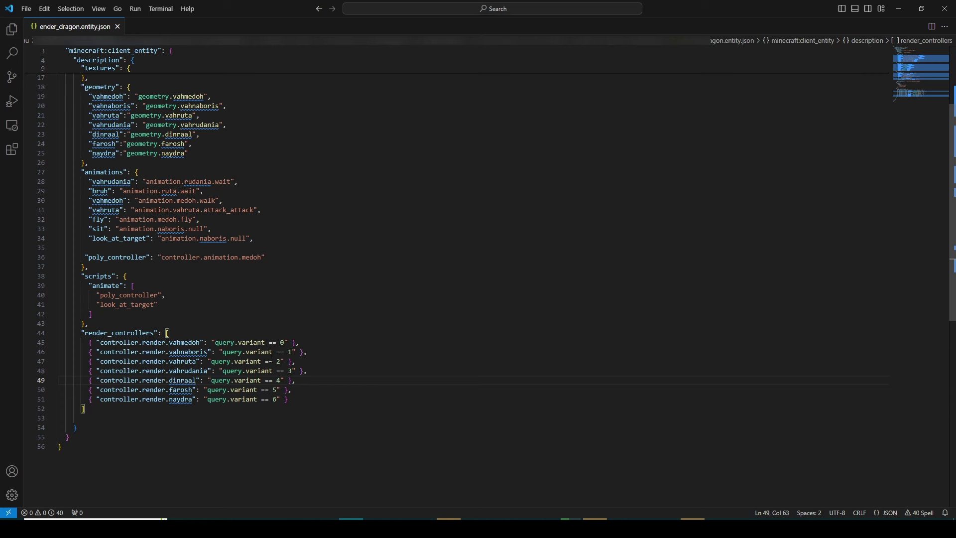
drag(294, 401, 324, 343)
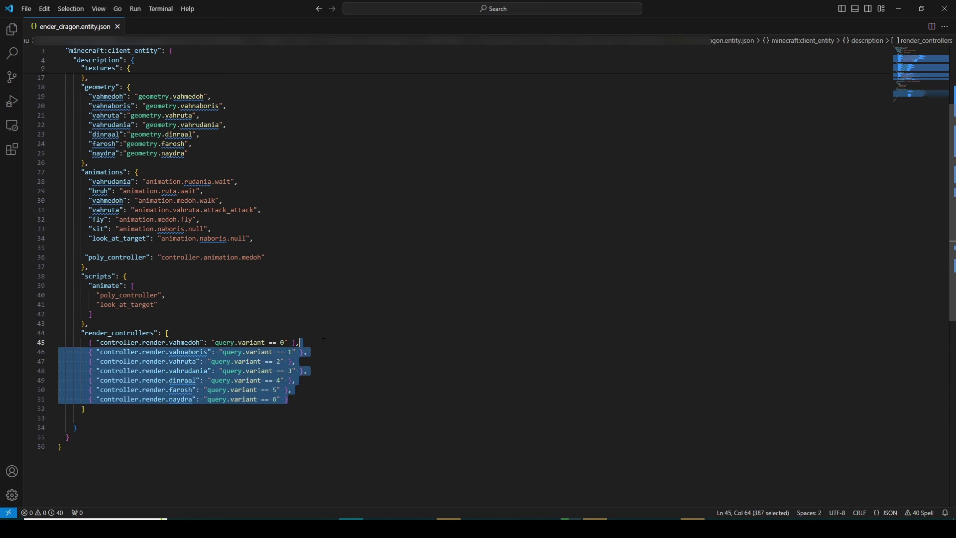
key(BackSpace)
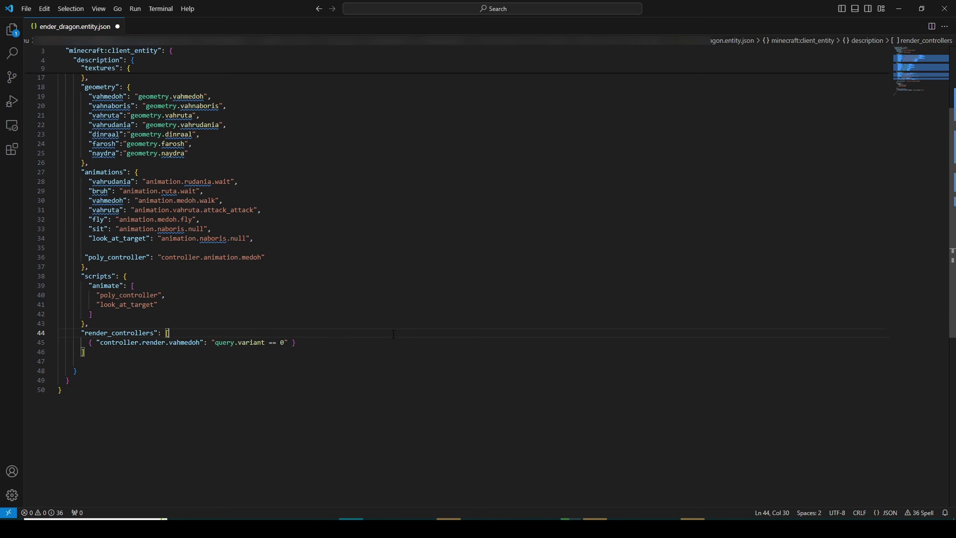
key(ctrl+z)
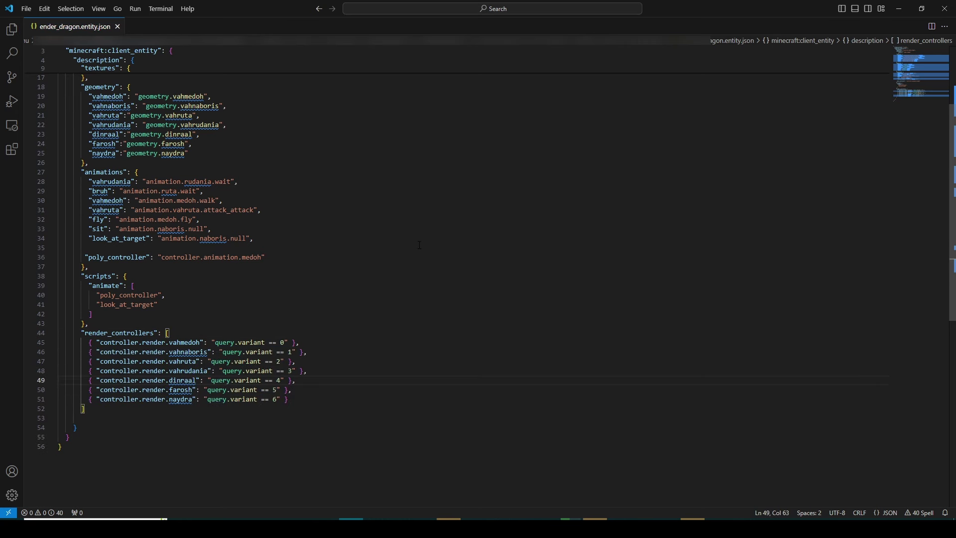
click(419, 245)
Close the code editor and open the hyrule folder inside the resource pack's textures folder.
click(945, 8)
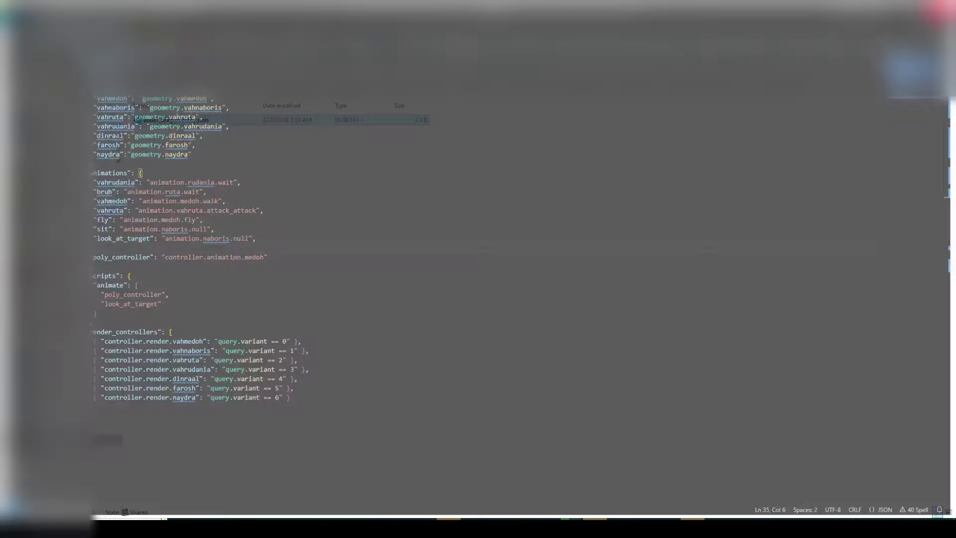
click(10, 87)
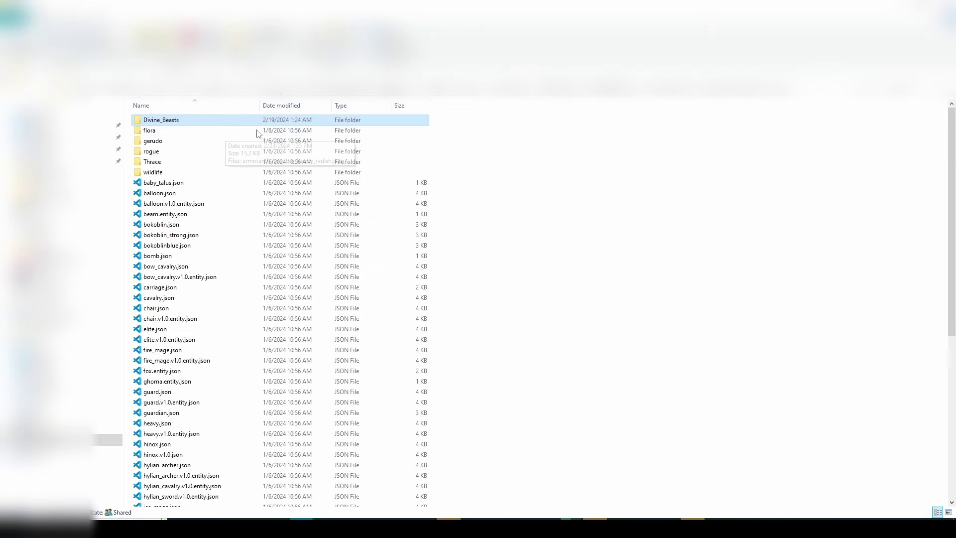
click(10, 87)
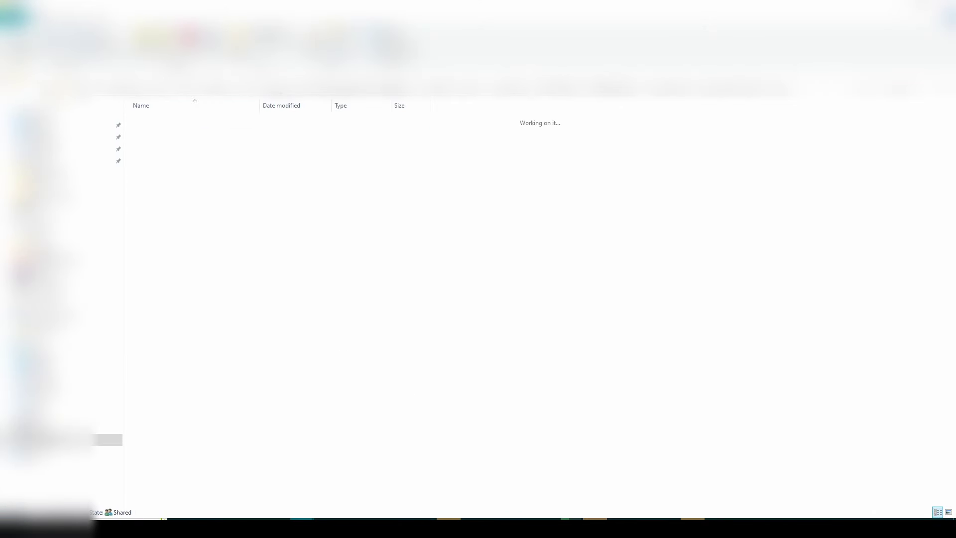
double_click(184, 255)
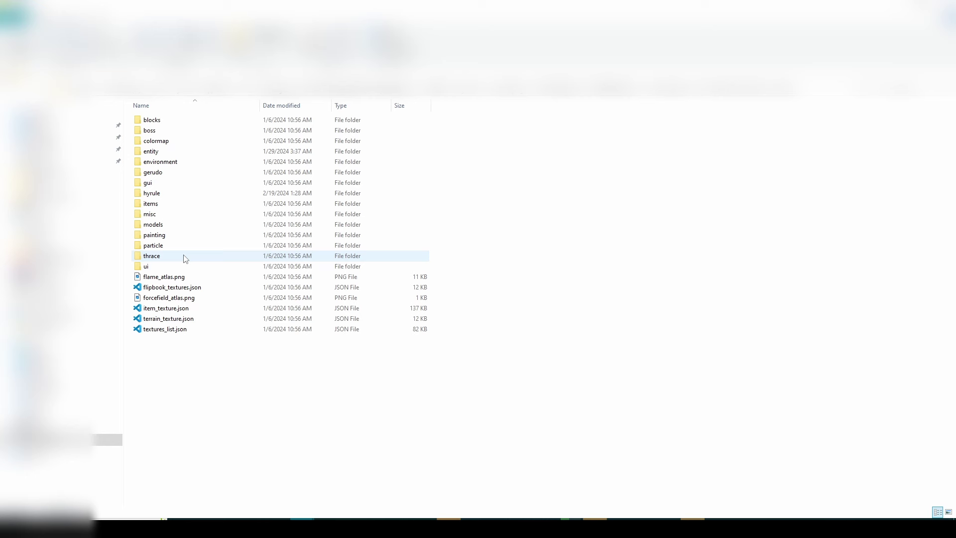
double_click(176, 196)
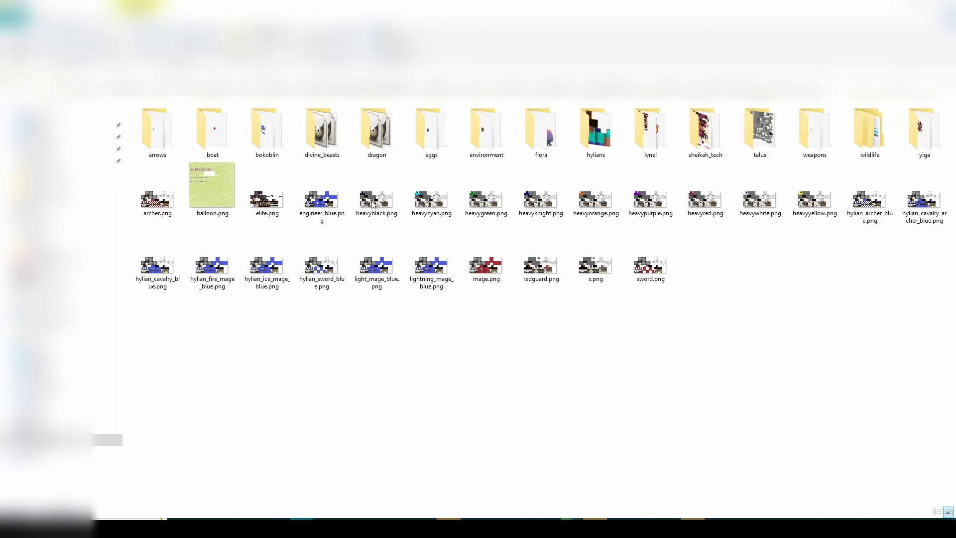